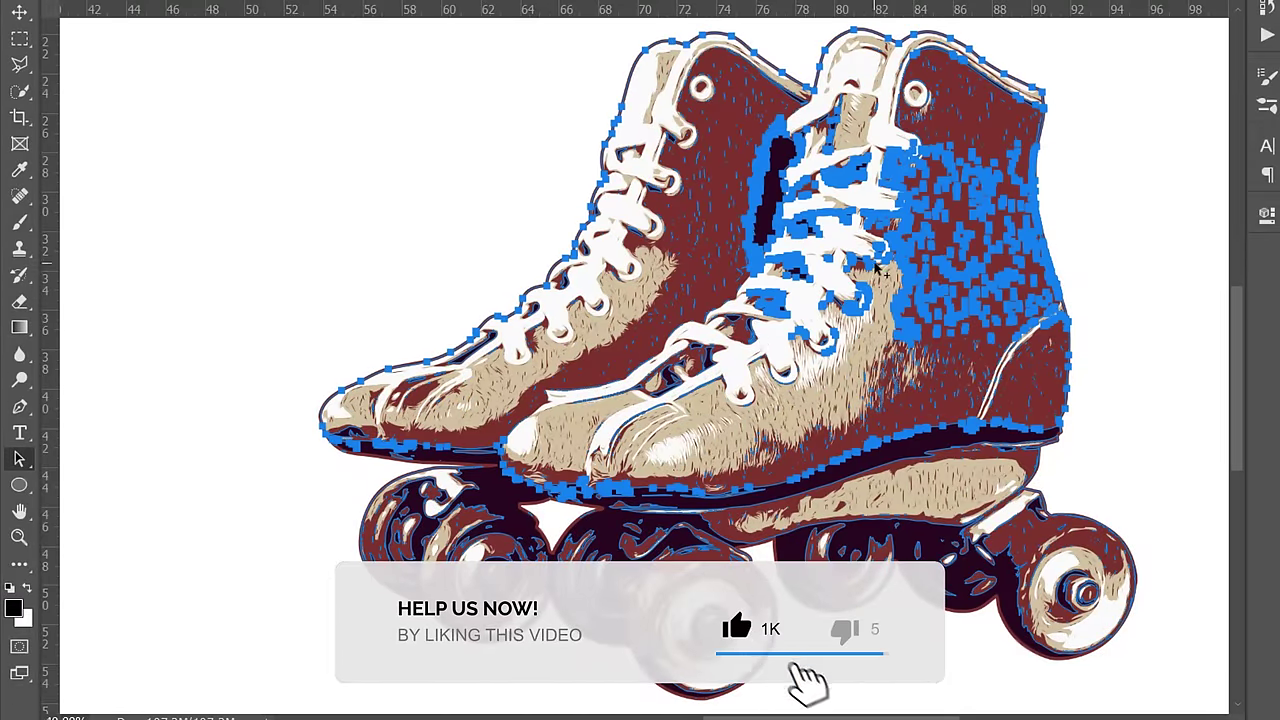
# Scroll to view the scooter photo in Image.psd with its Selection and Background layers.
pyautogui.scroll(3, 880, 268)
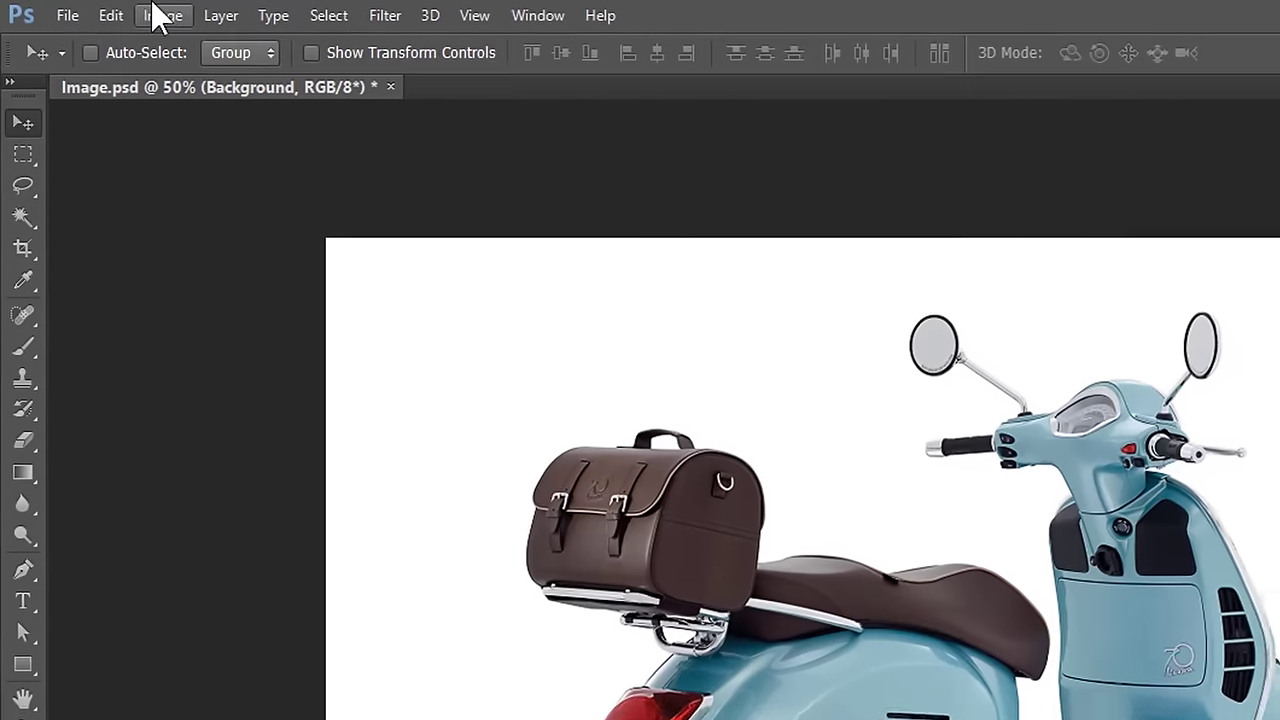
# Resize the image to a height of 2000 pixels (2803 × 2000) at 300 ppi.
pyautogui.click(90, 8)
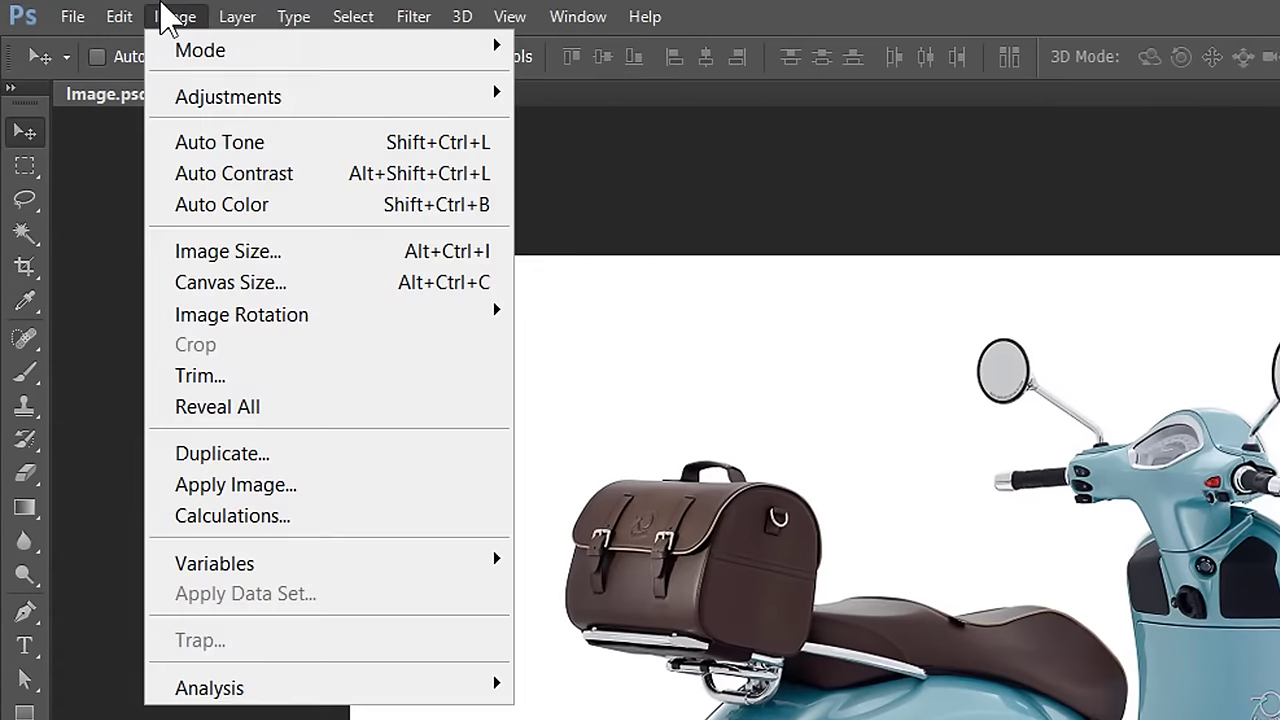
pyautogui.click(254, 251)
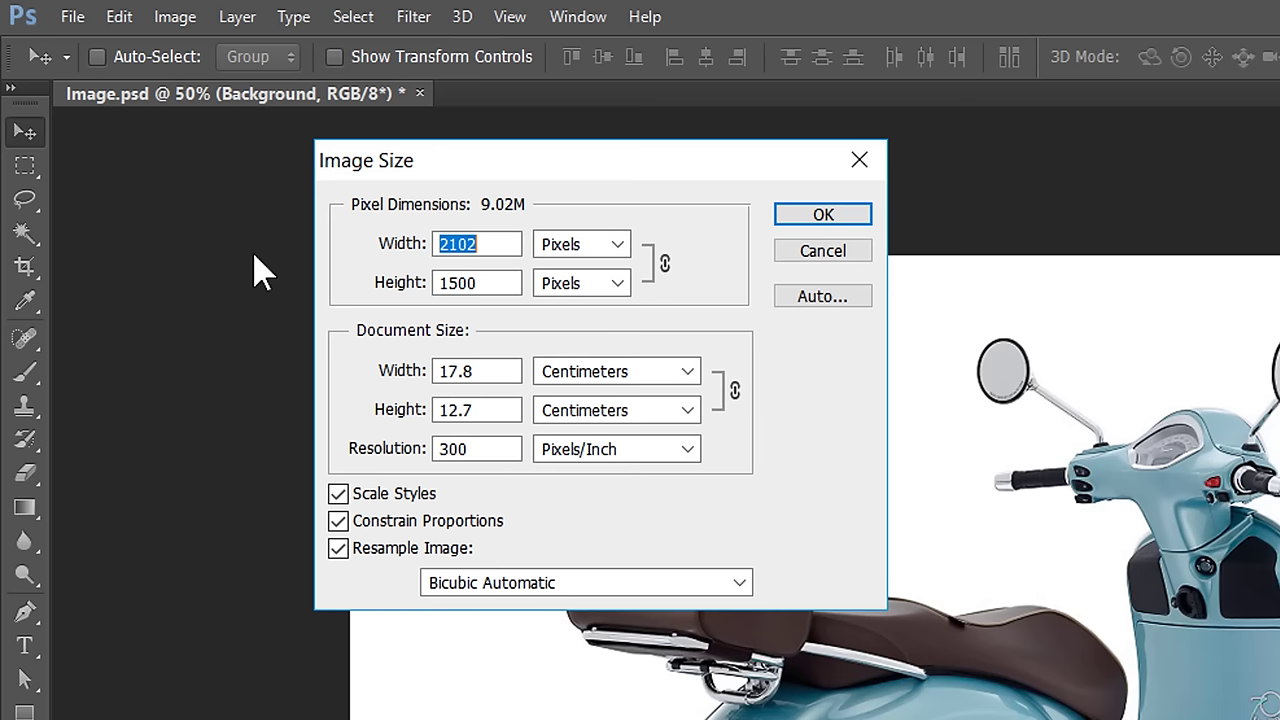
pyautogui.moveTo(500, 449); pyautogui.dragTo(418, 447)
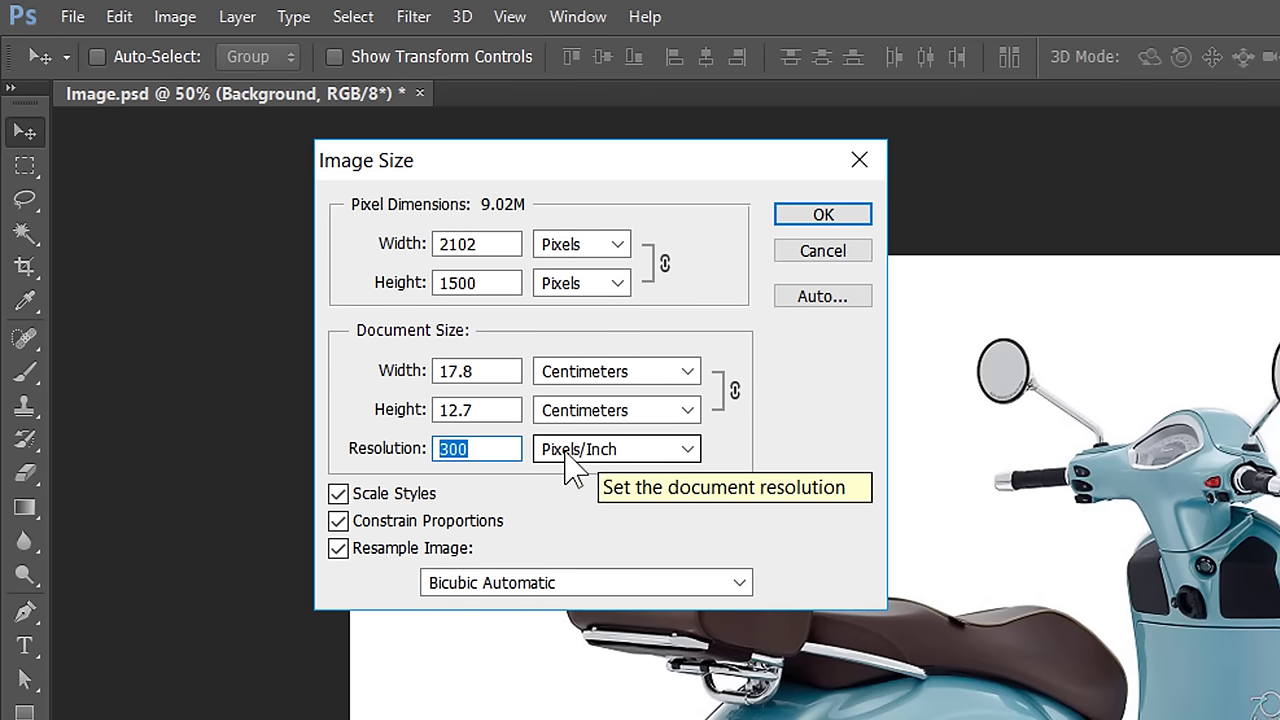
pyautogui.click(500, 283)
pyautogui.click(502, 244)
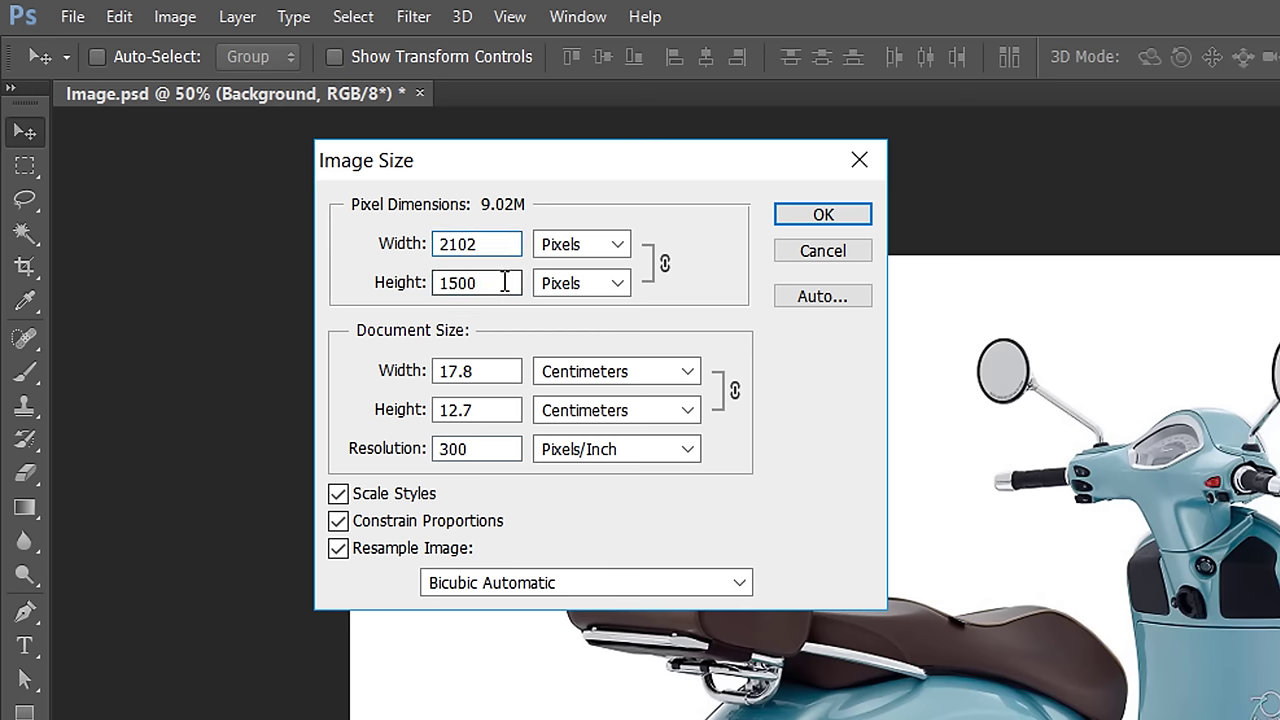
pyautogui.click(505, 283)
pyautogui.moveTo(505, 283); pyautogui.dragTo(421, 290)
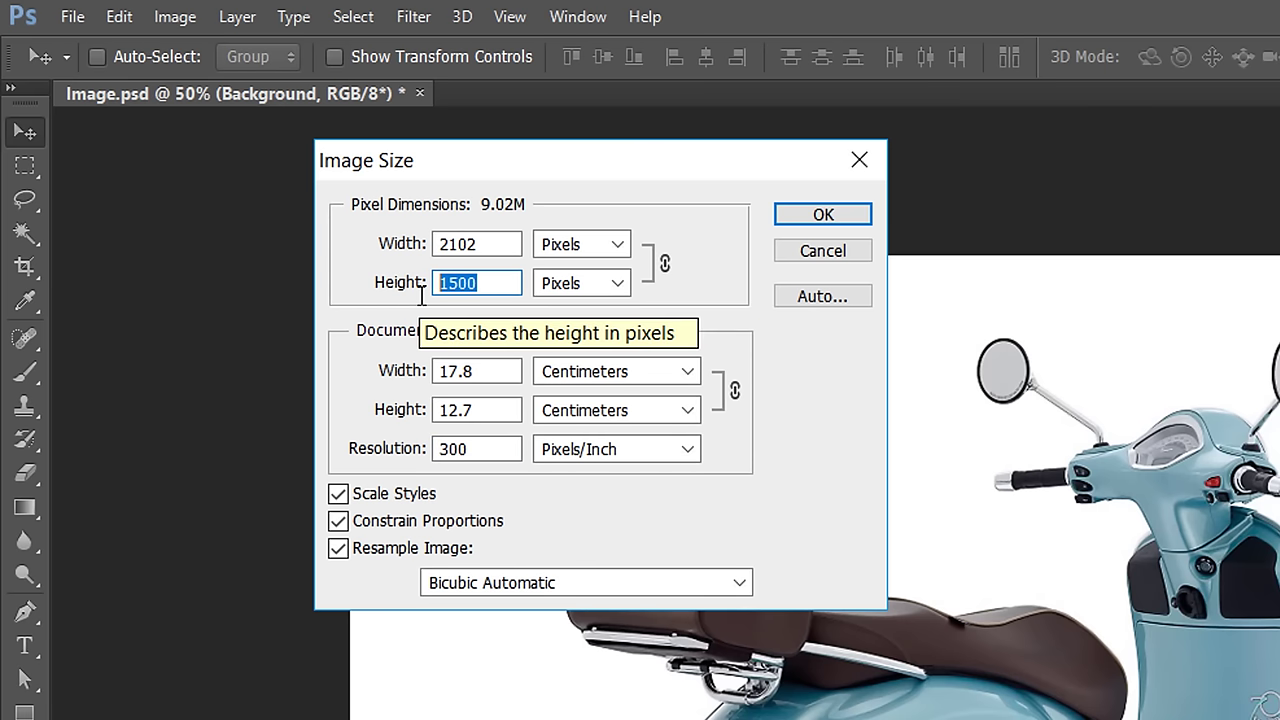
pyautogui.write('2000')
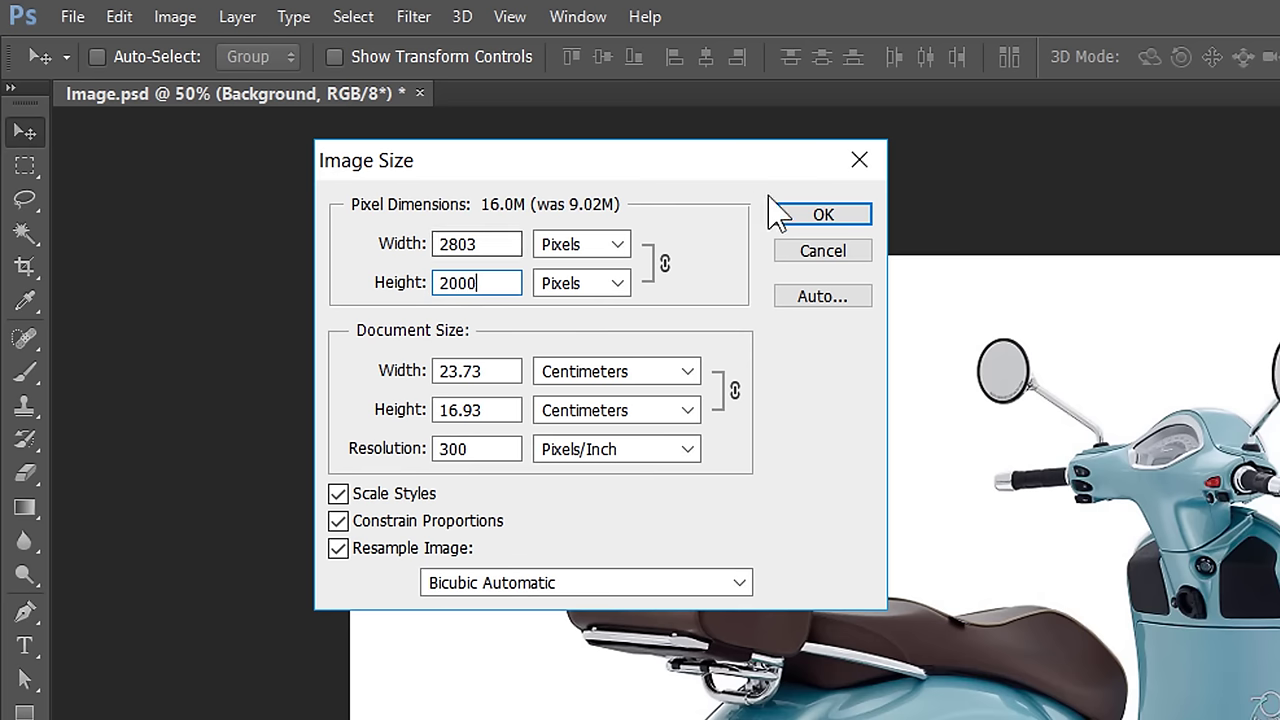
pyautogui.click(812, 218)
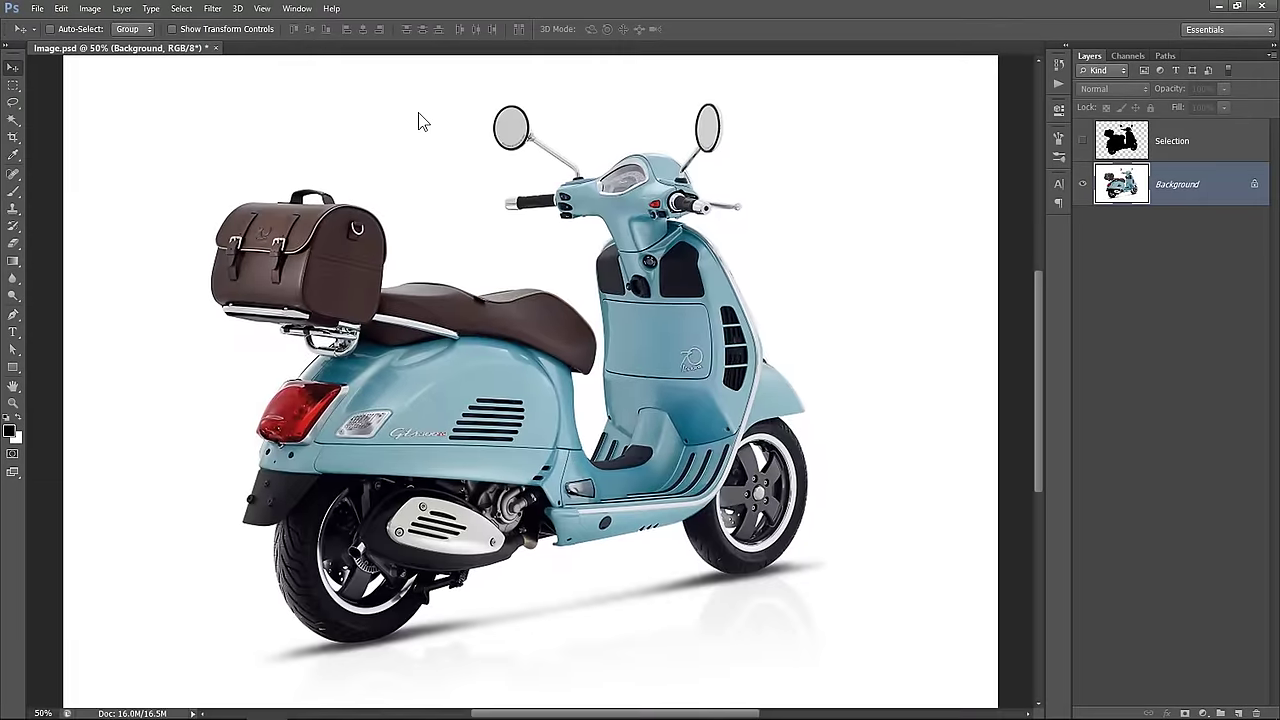
# Copy the scooter outline from the Selection layer to Layer 1, delete Selection, and hide Background.
pyautogui.hotkey('ctrl', '0')
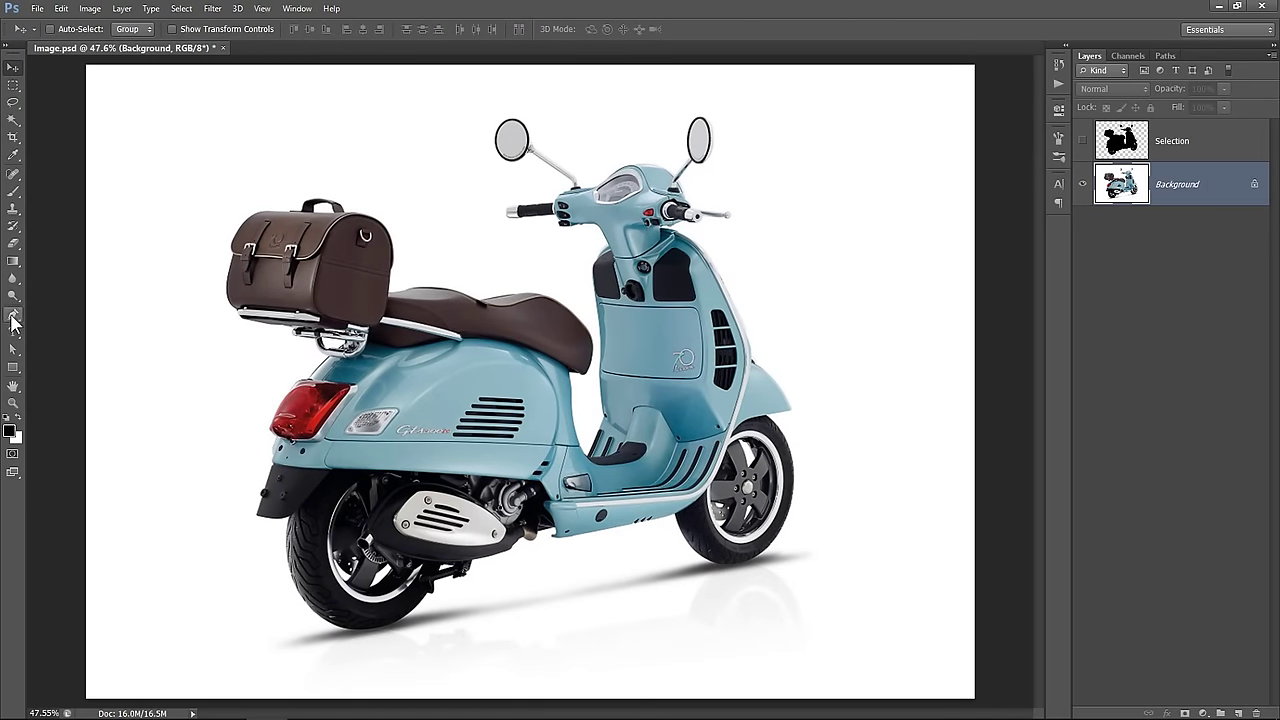
pyautogui.click(13, 120)
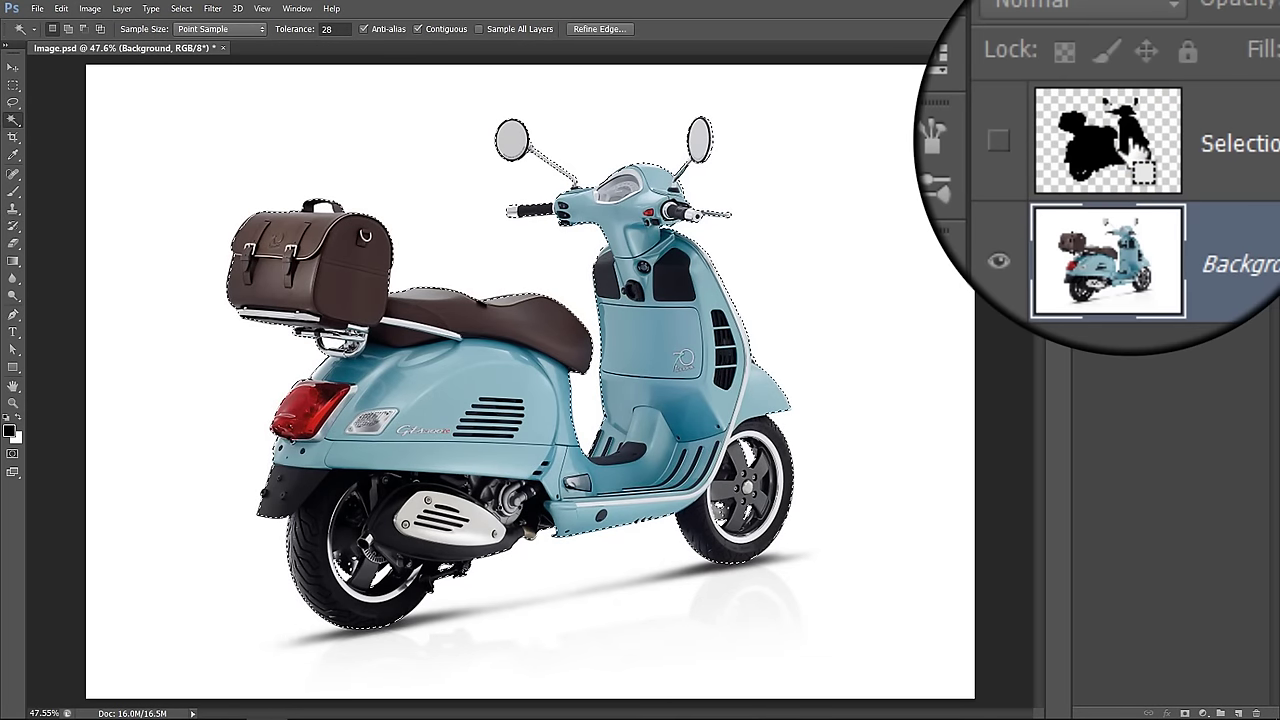
pyautogui.keyDown('ctrl'); pyautogui.click(1131, 146); pyautogui.keyUp('ctrl')
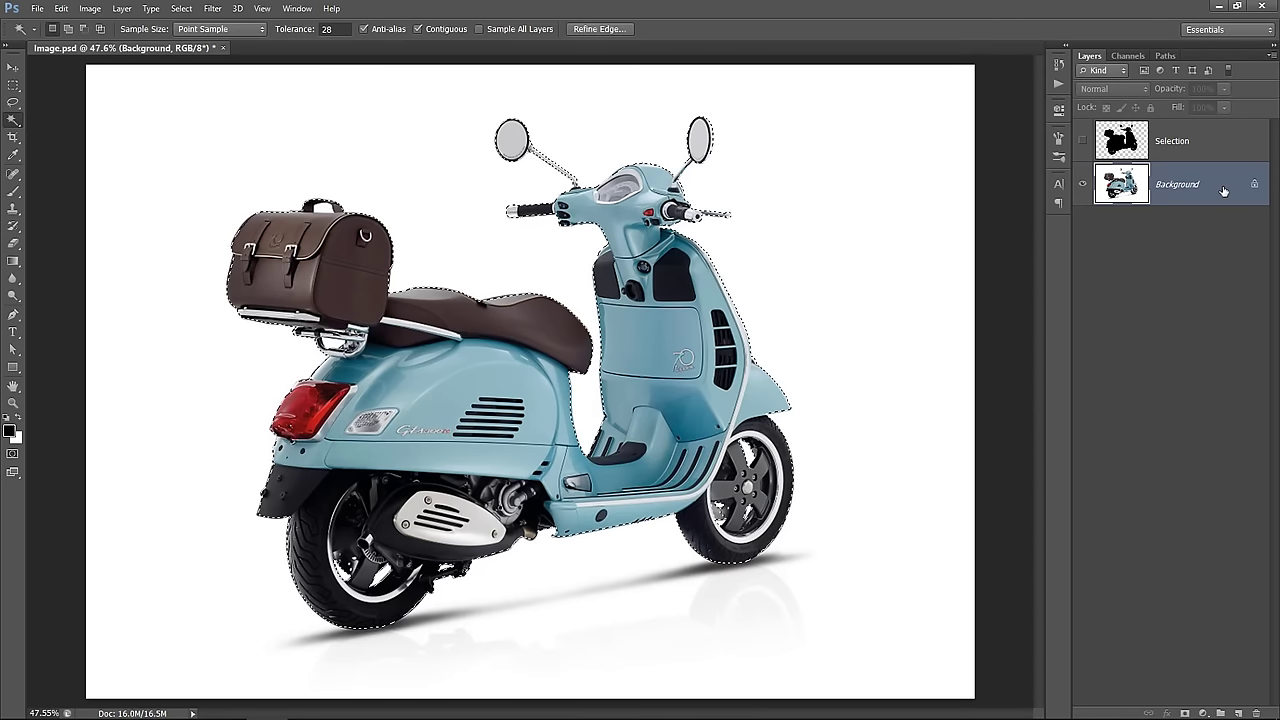
pyautogui.hotkey('ctrl', 'j')
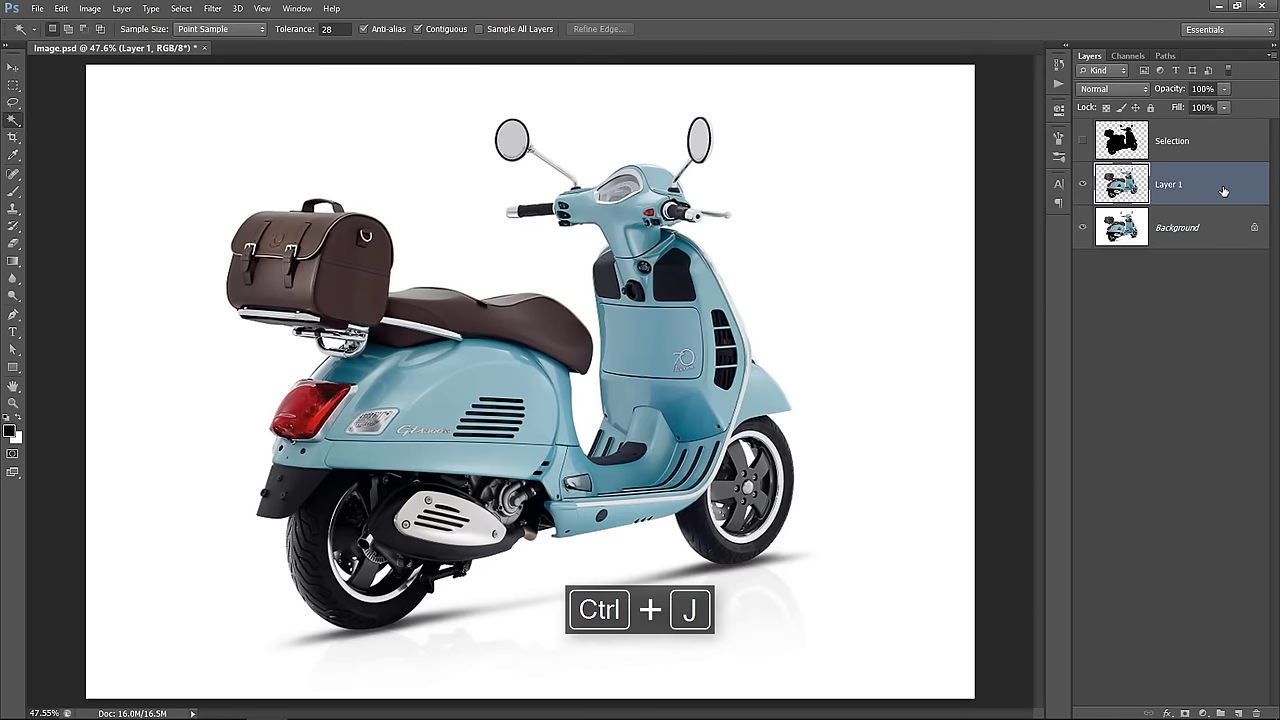
pyautogui.click(1189, 138)
pyautogui.press('Delete')
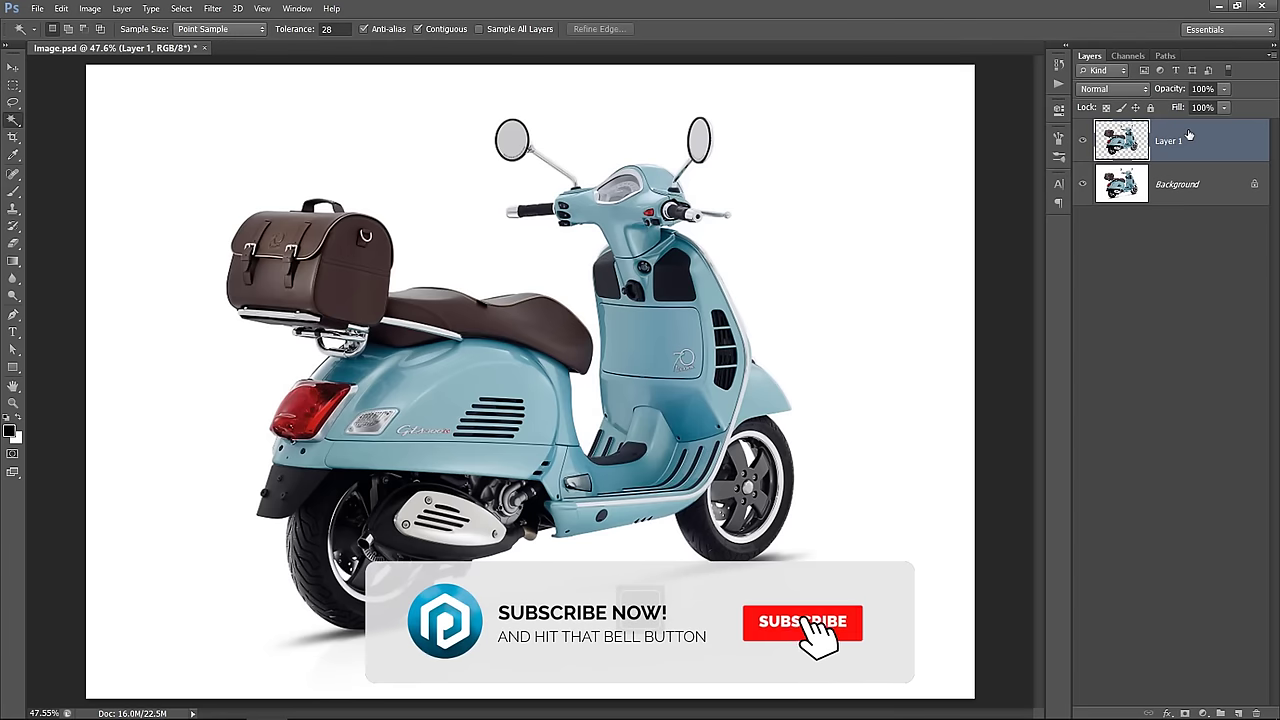
pyautogui.click(1085, 185)
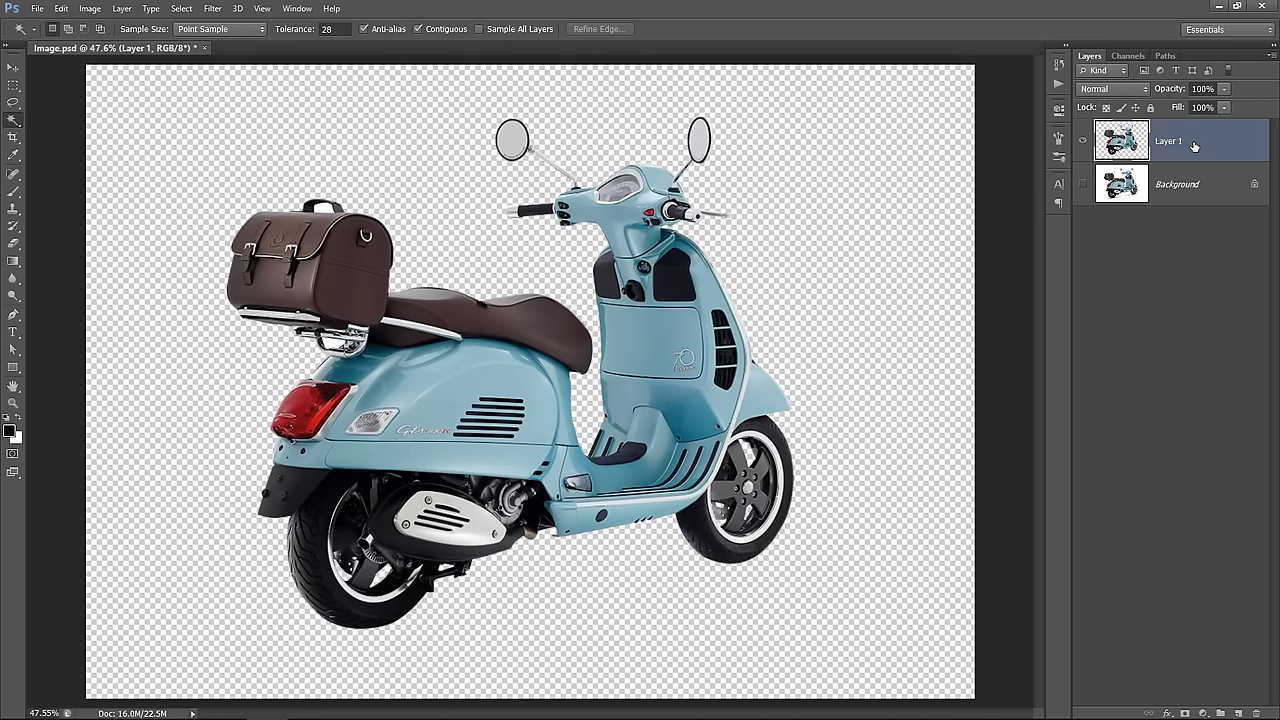
# Open the Oil Paint filter and set Stylization 5, Cleanliness 4 and Scale 3.
pyautogui.click(212, 10)
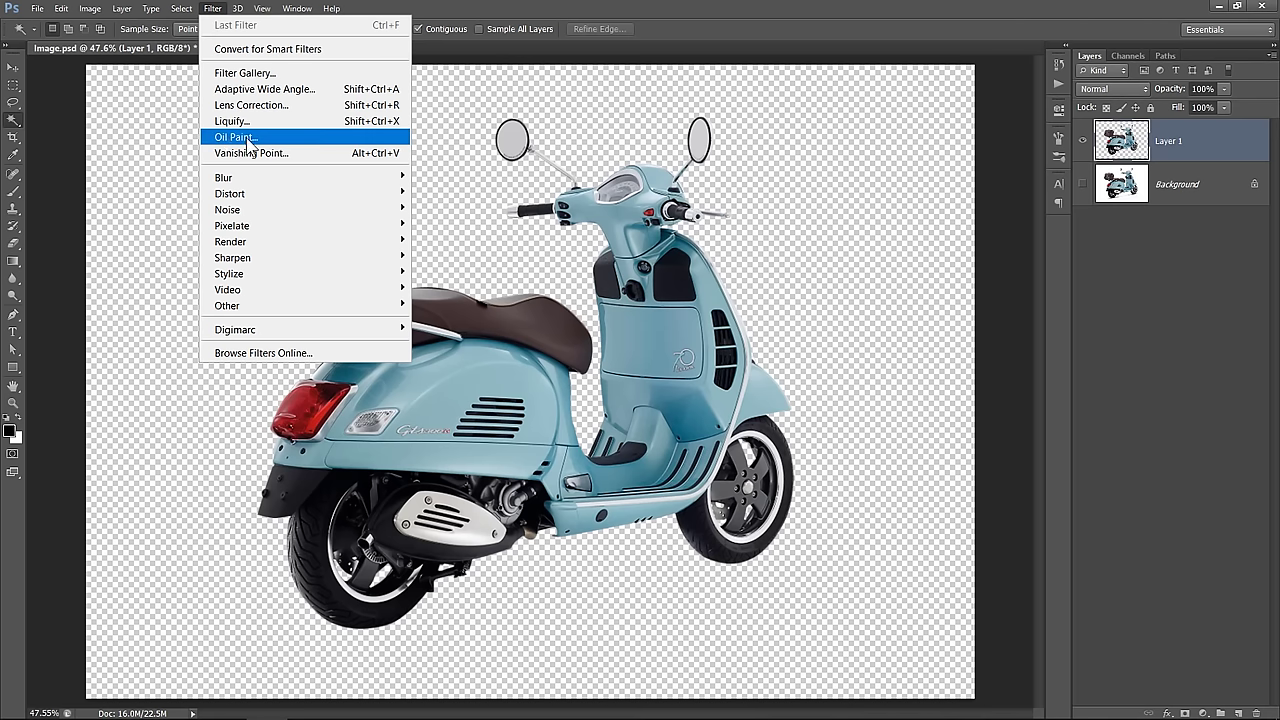
pyautogui.moveTo(309, 273)
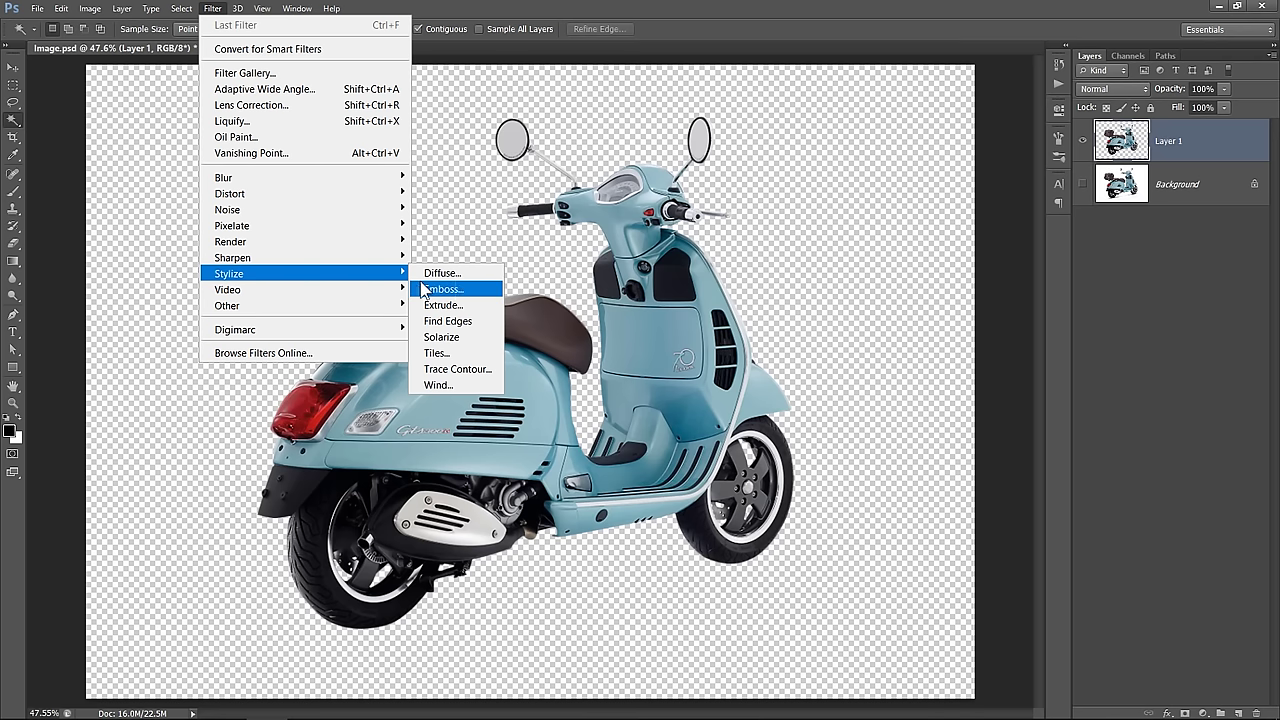
pyautogui.click(285, 145)
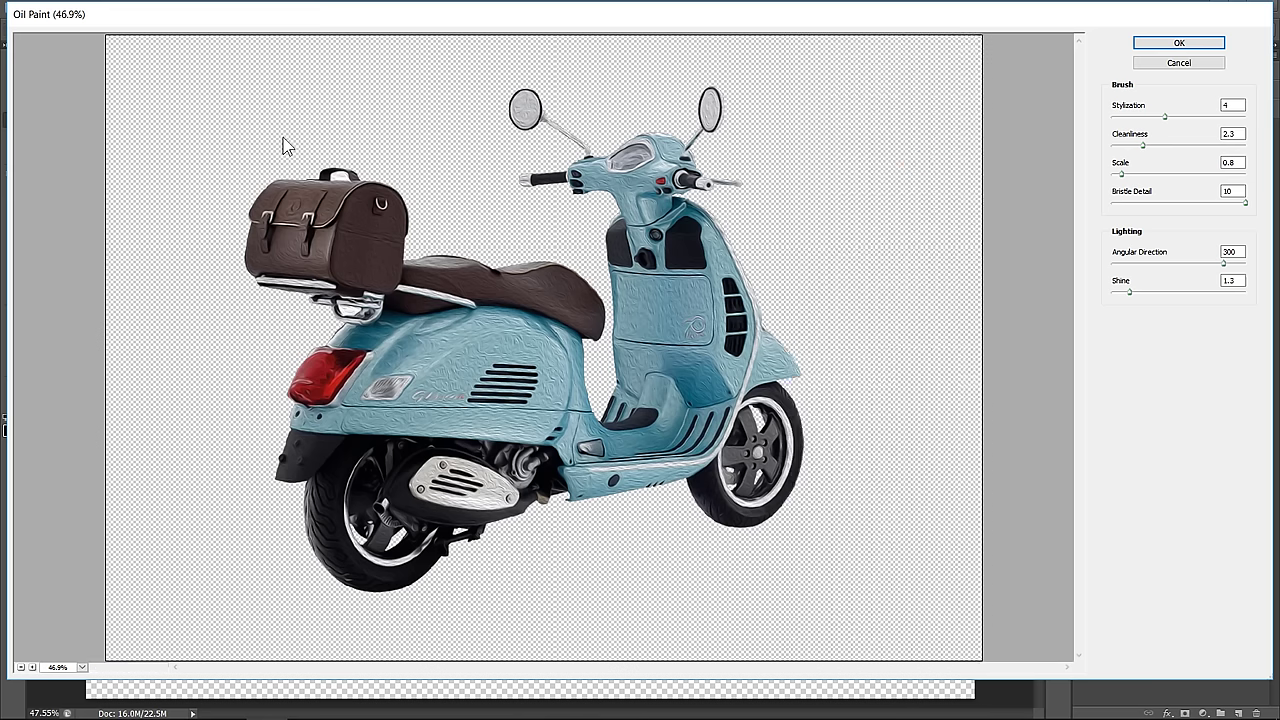
pyautogui.click(1226, 105)
pyautogui.write('5')
pyautogui.click(1239, 133)
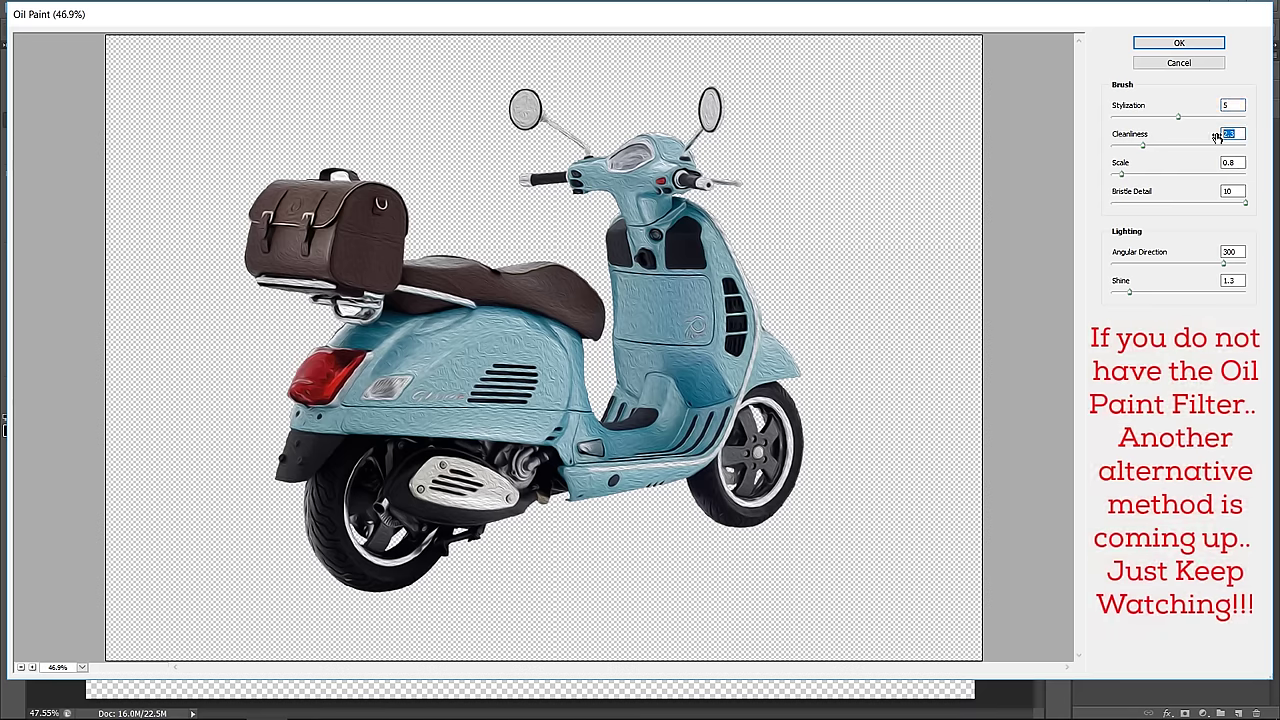
pyautogui.write('4')
pyautogui.click(1240, 161)
pyautogui.write('3')
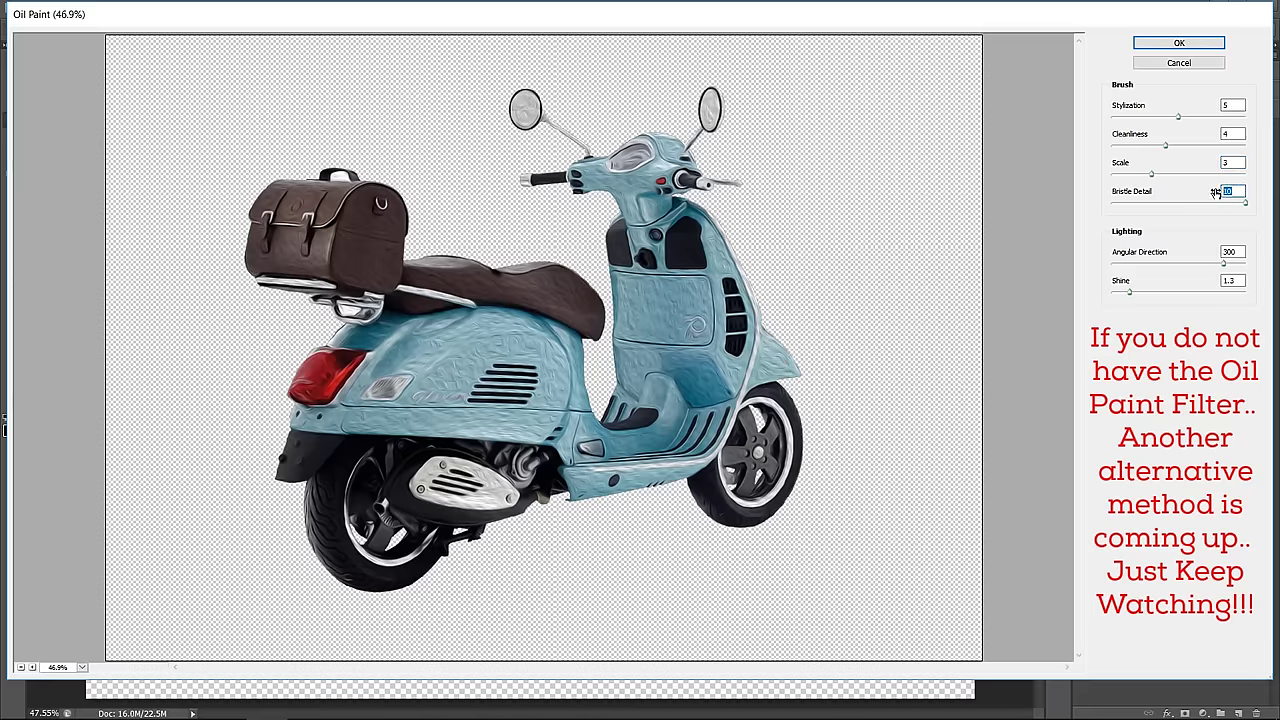
# Set Angular Direction 0 and Shine 0.2, preview at 100%, and apply the filter.
pyautogui.click(1245, 251)
pyautogui.write('0')
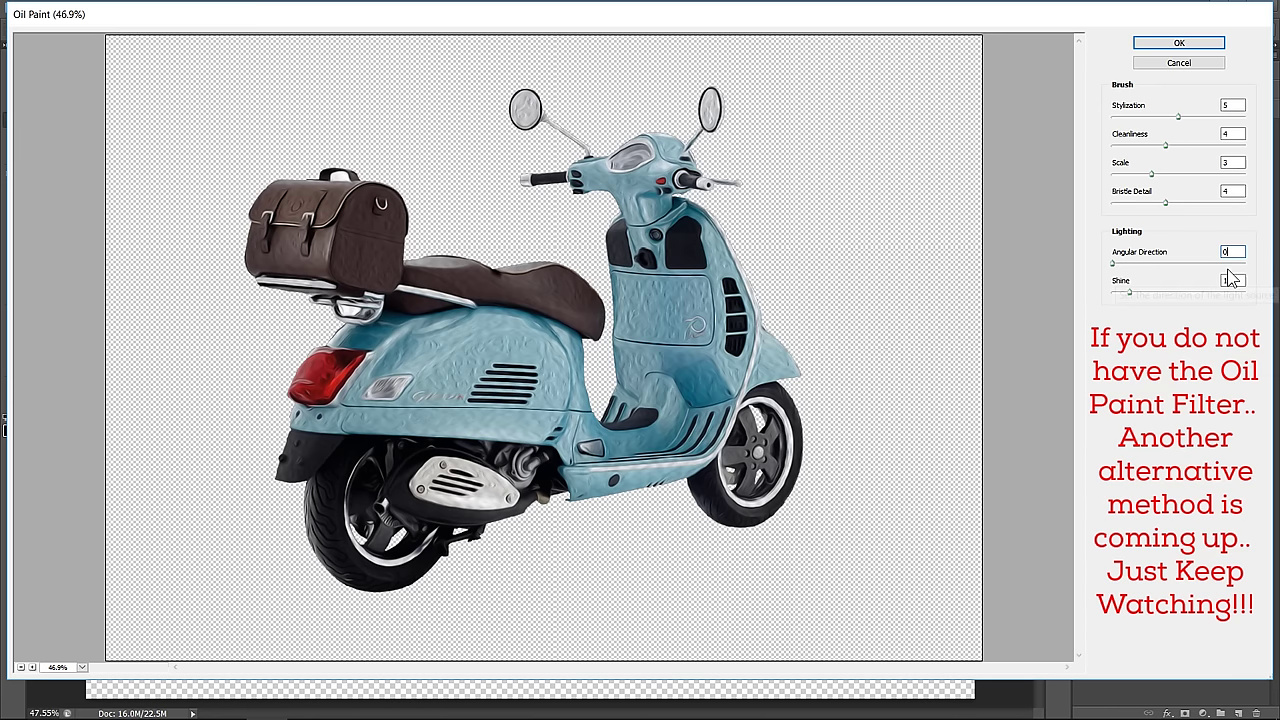
pyautogui.click(1238, 281)
pyautogui.write('0')
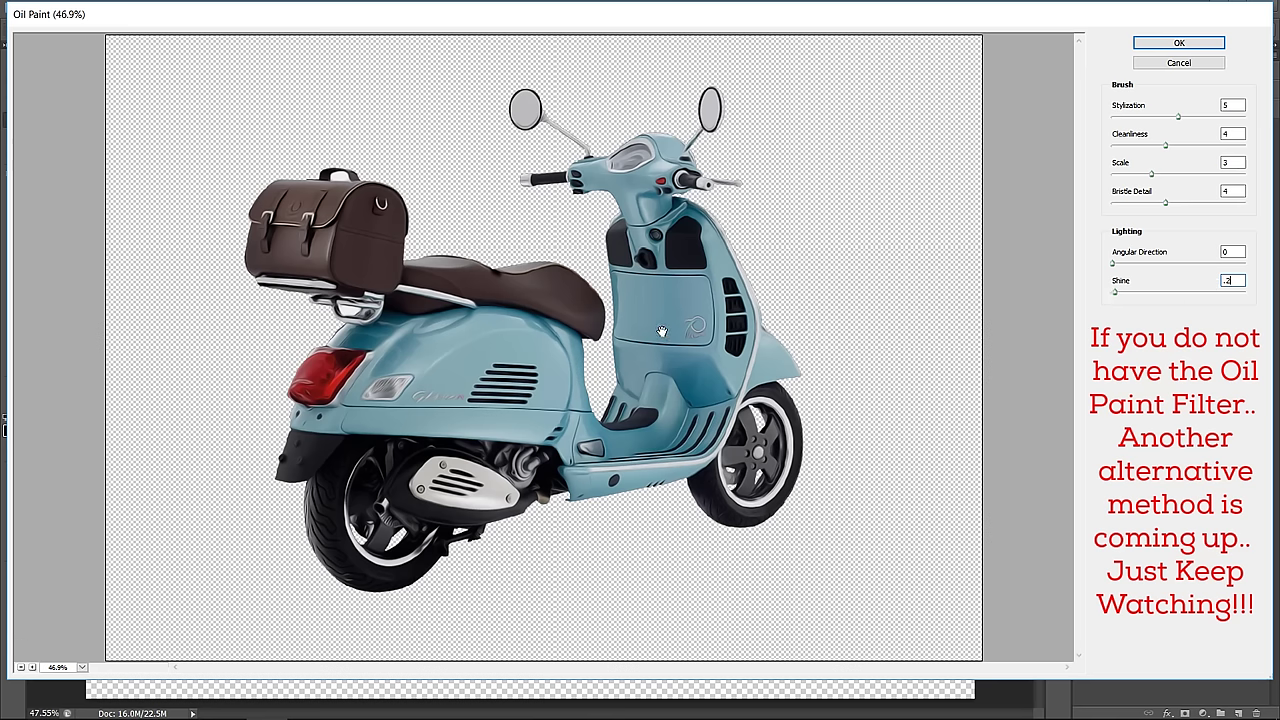
pyautogui.keyDown('ctrl'); pyautogui.click(662, 330); pyautogui.keyUp('ctrl')
pyautogui.keyDown('ctrl'); pyautogui.click(565, 347); pyautogui.keyUp('ctrl')
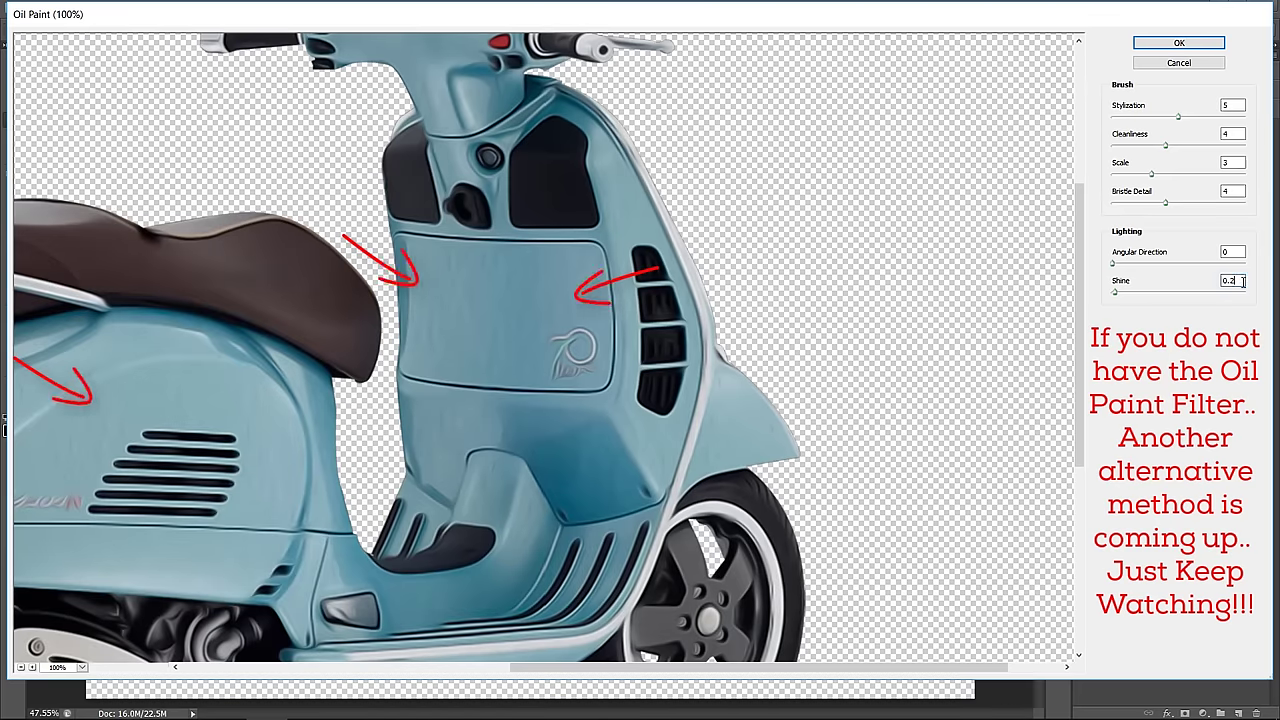
pyautogui.click(1189, 44)
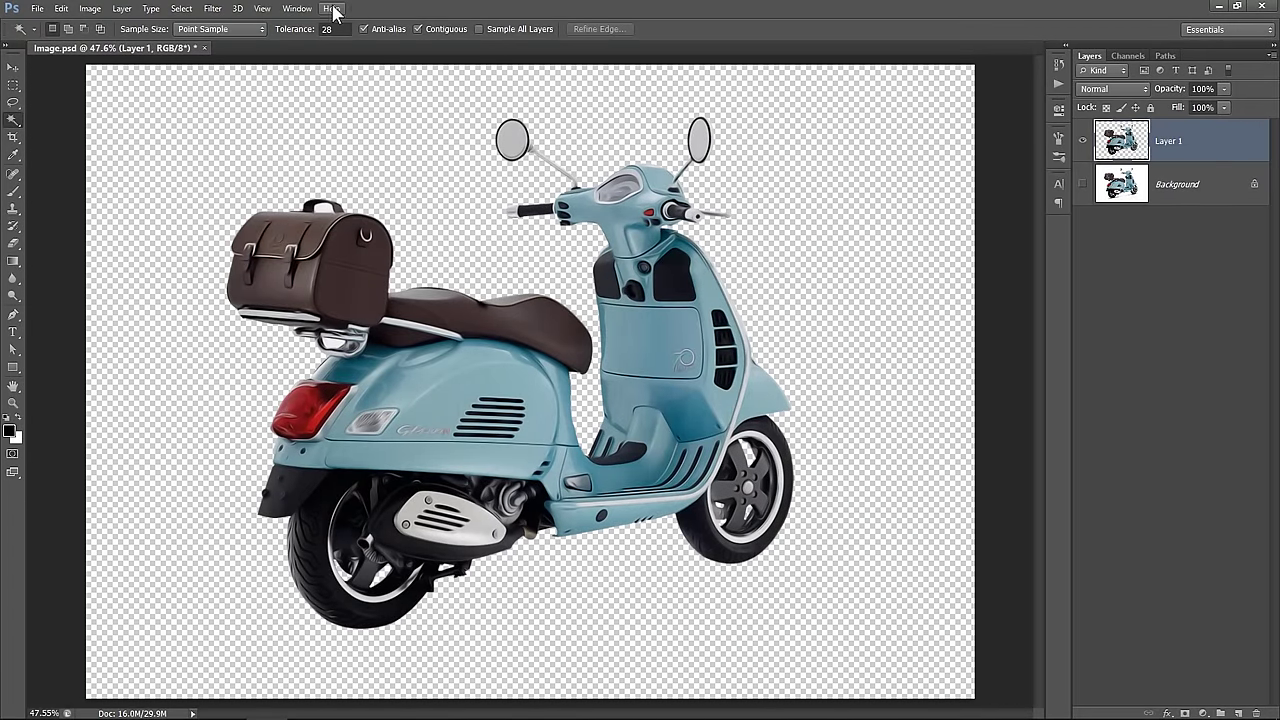
# Load the Oil Paint Alternative action file in the Actions panel and select its Run action.
pyautogui.click(296, 8)
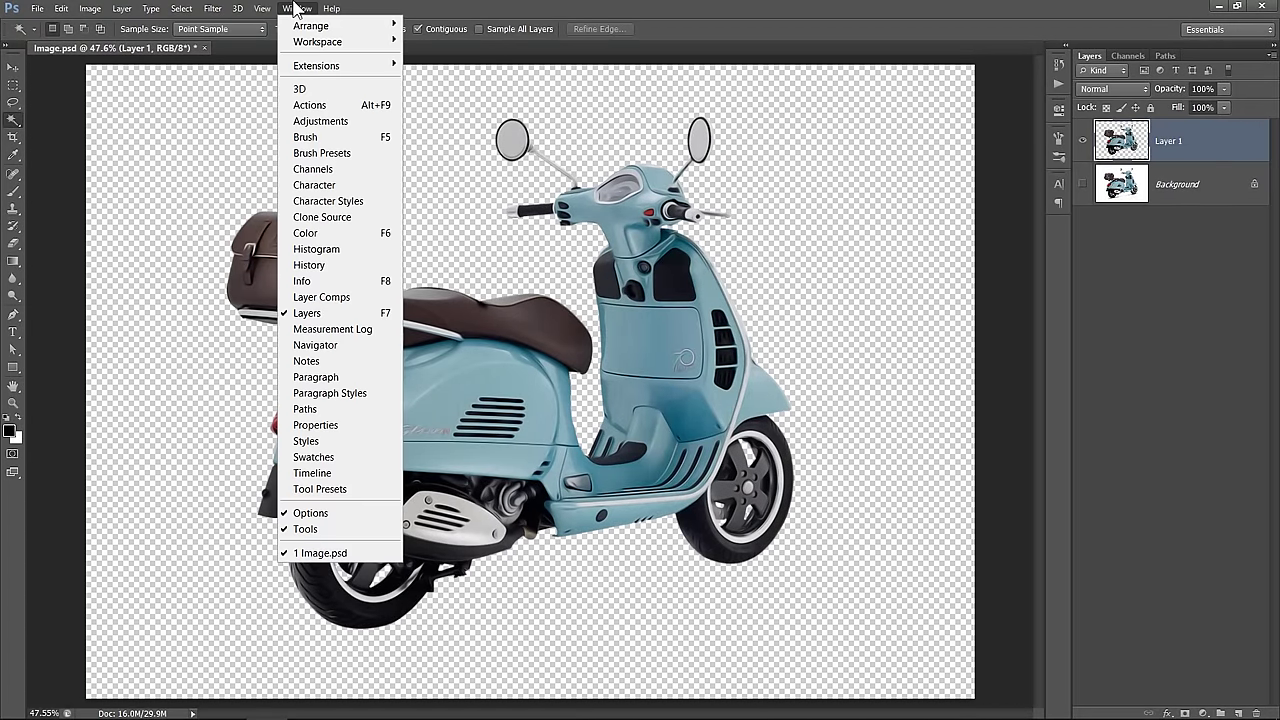
pyautogui.click(312, 104)
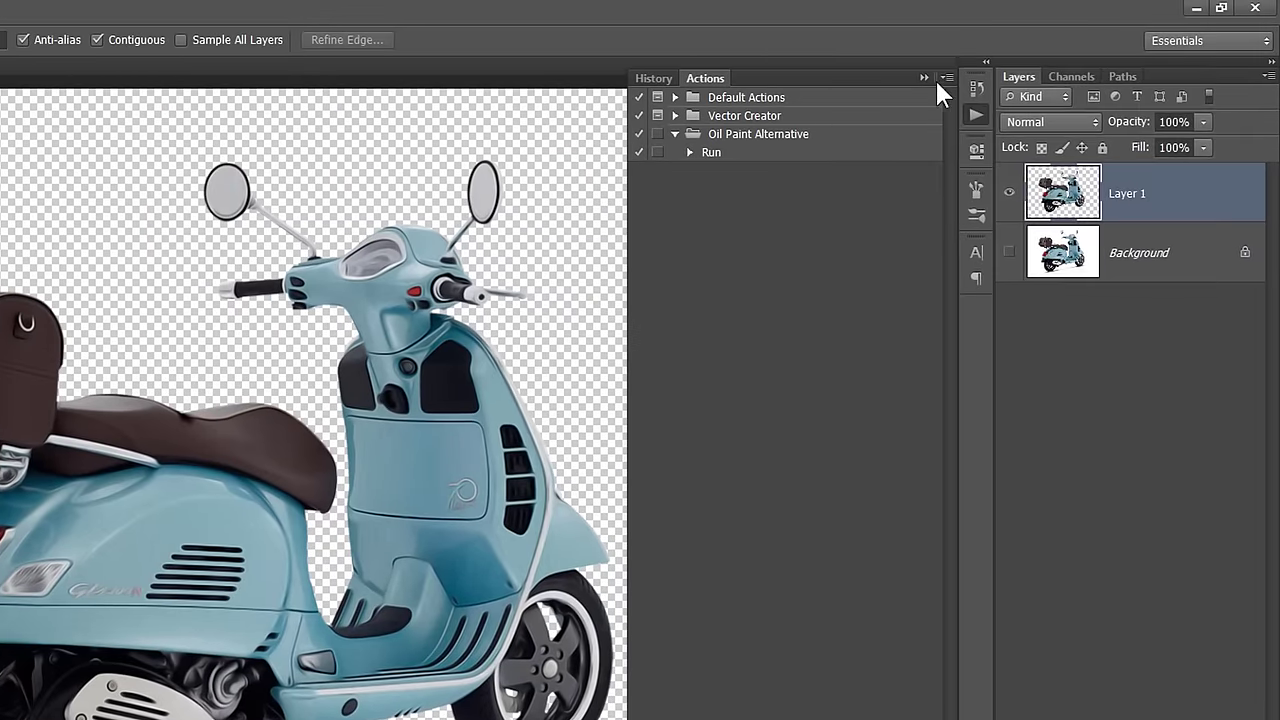
pyautogui.click(1031, 57)
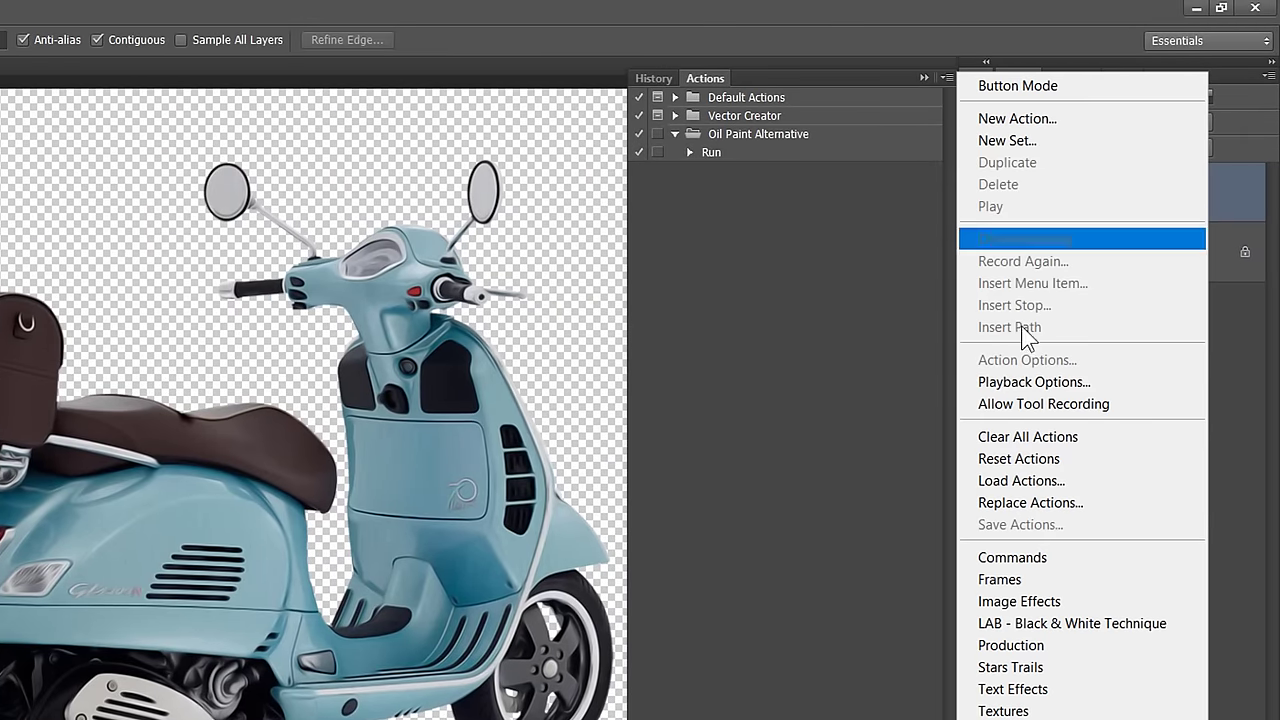
pyautogui.click(1038, 484)
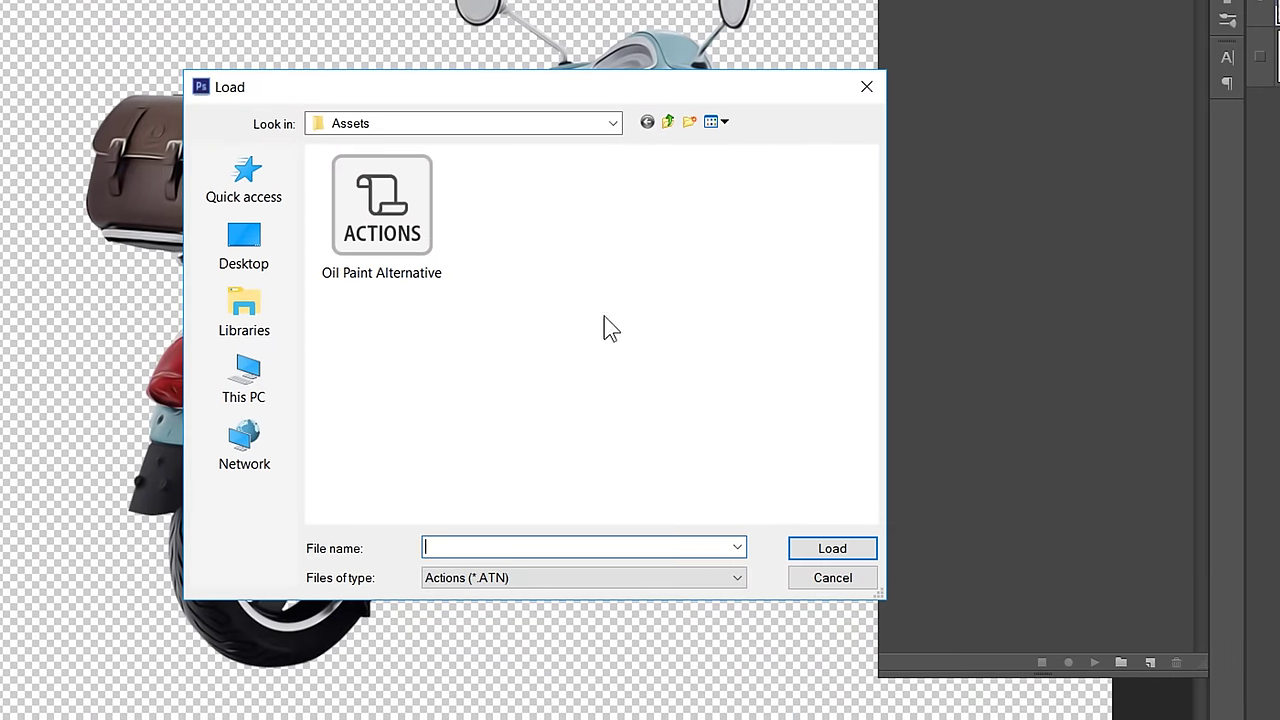
pyautogui.click(426, 230)
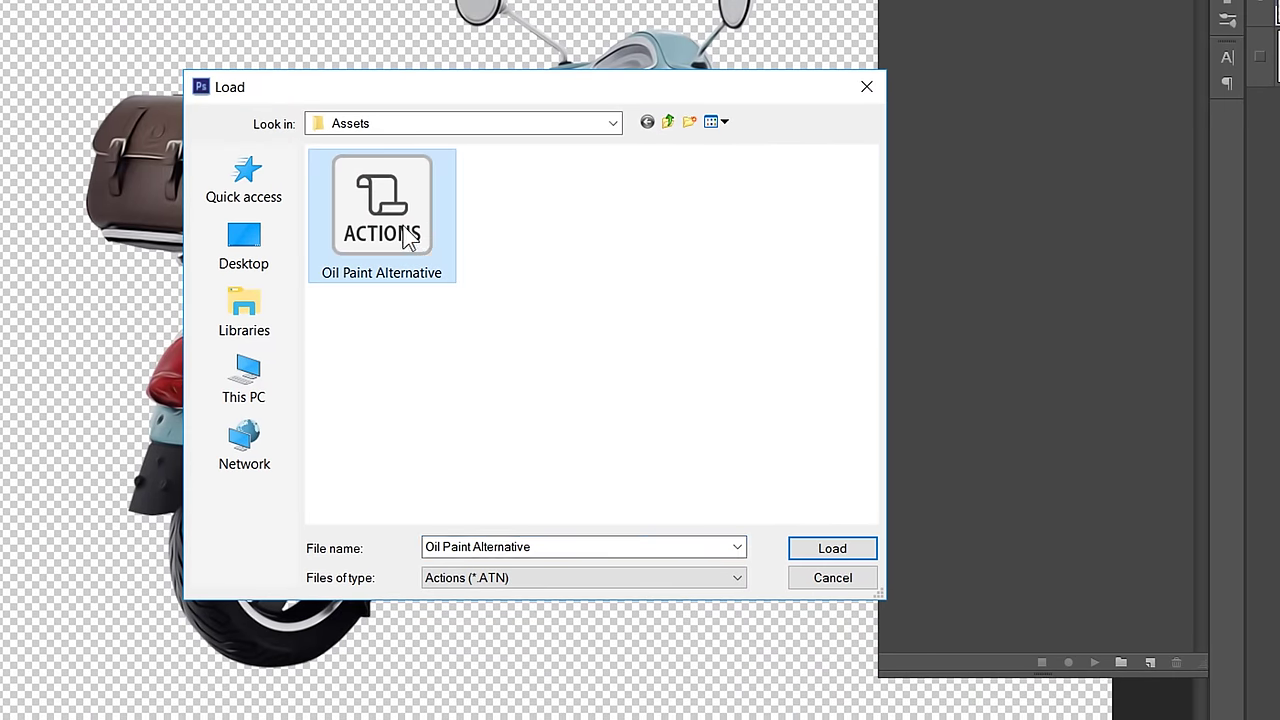
pyautogui.doubleClick(415, 240)
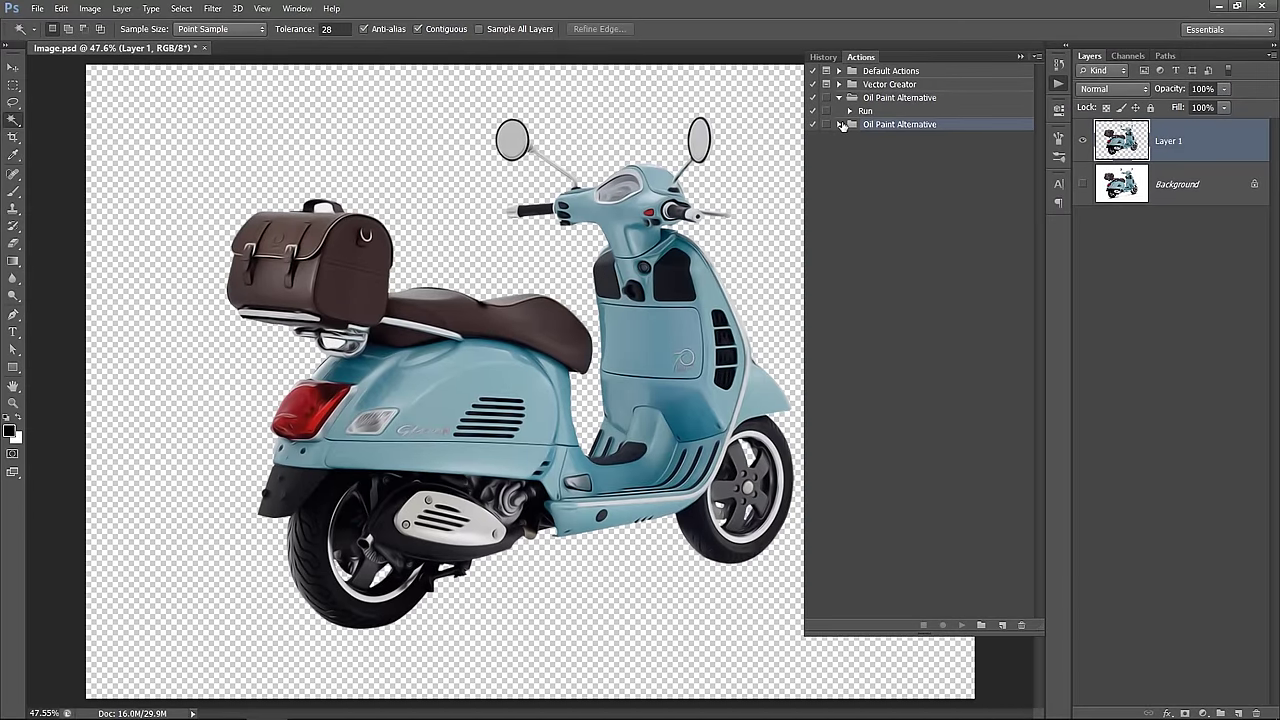
pyautogui.click(840, 124)
pyautogui.click(866, 139)
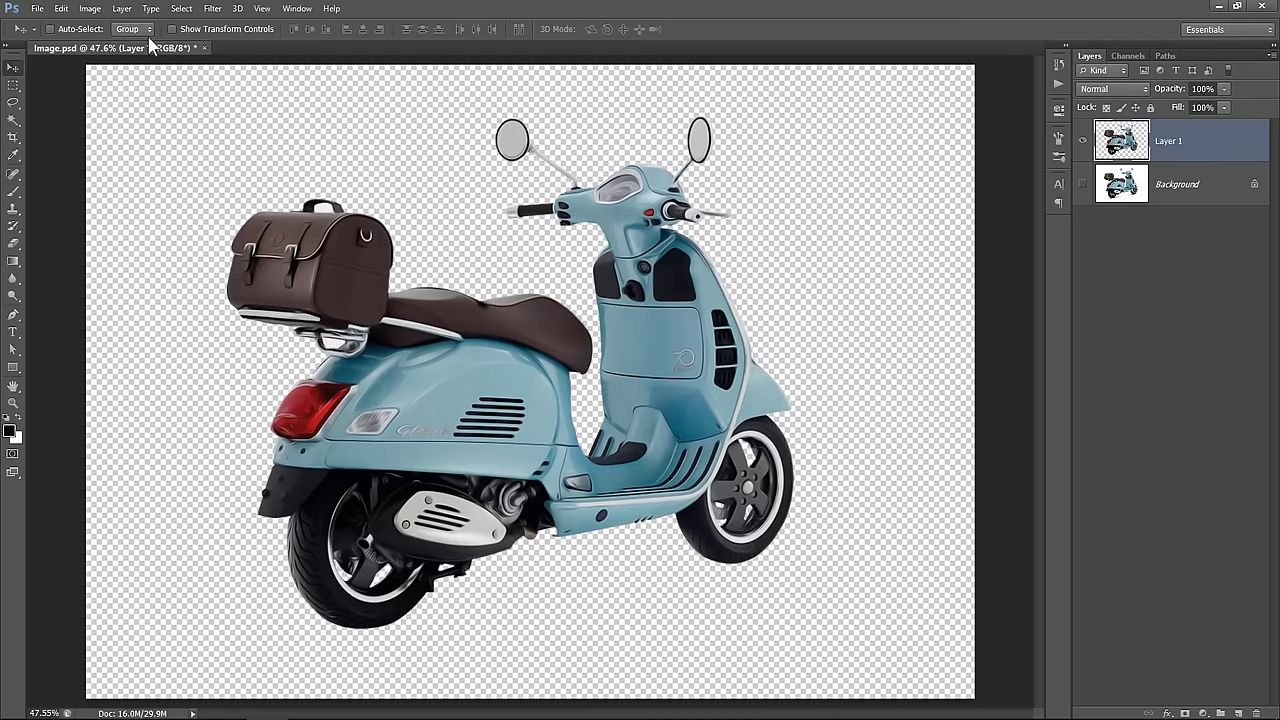
# Desaturate the scooter on Layer 1 to grayscale.
pyautogui.click(90, 9)
pyautogui.moveTo(125, 48)
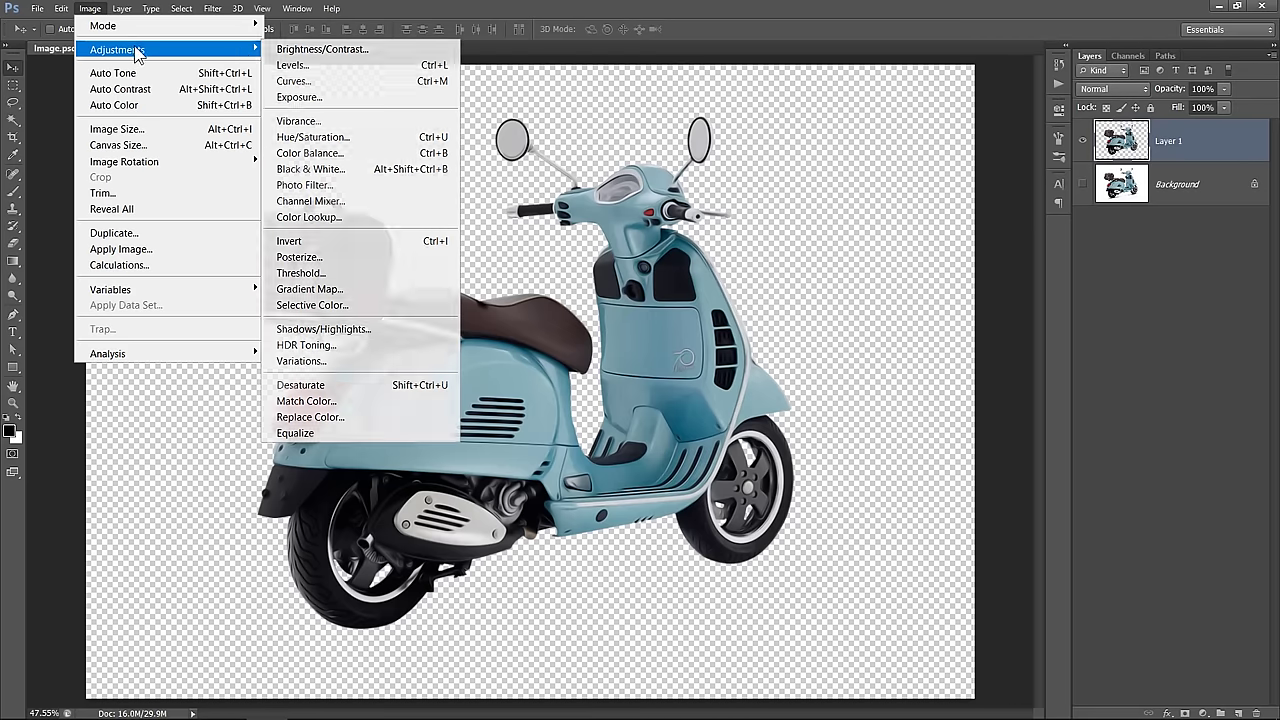
pyautogui.click(345, 388)
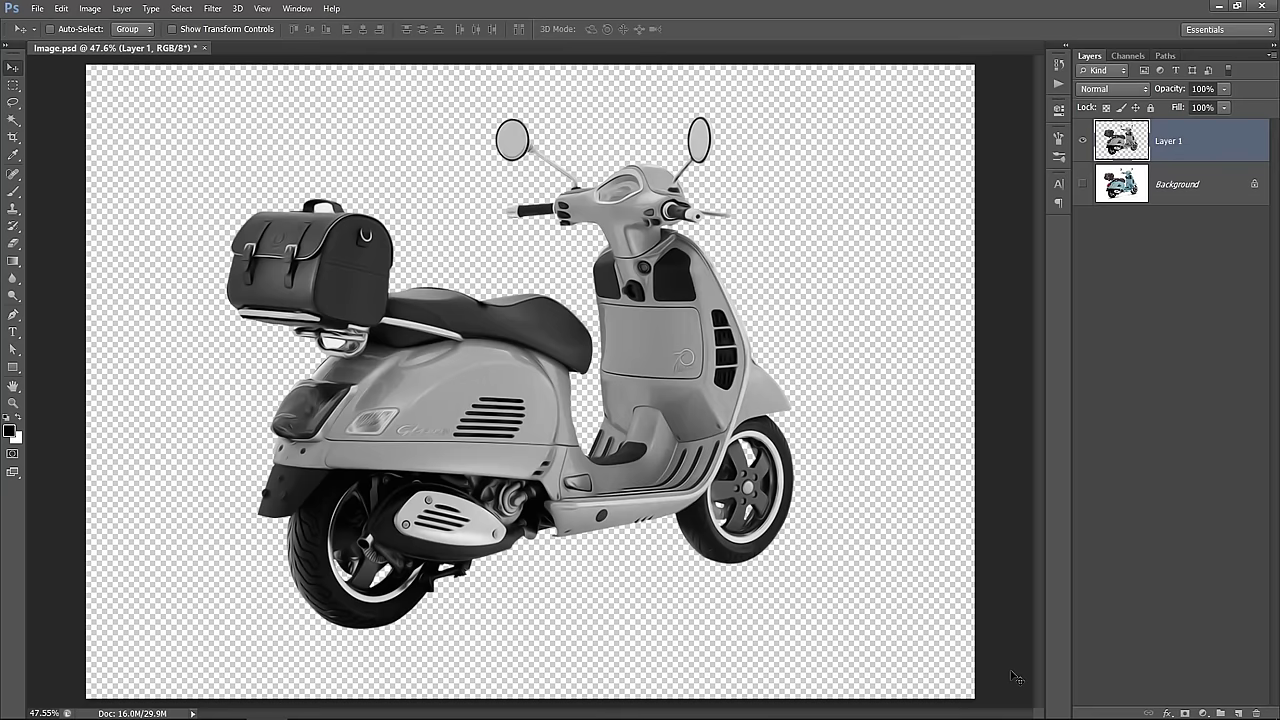
# Add a Levels adjustment layer clipped to the scooter layer.
pyautogui.click(1203, 713)
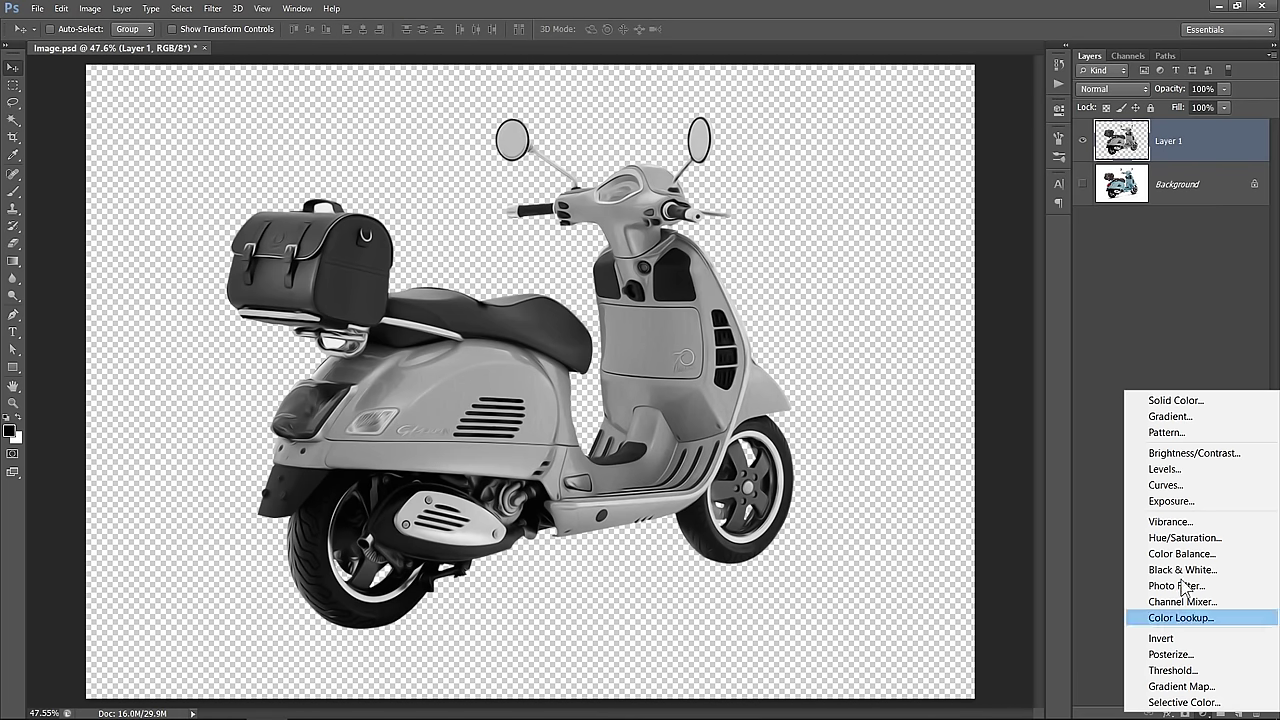
pyautogui.click(1175, 469)
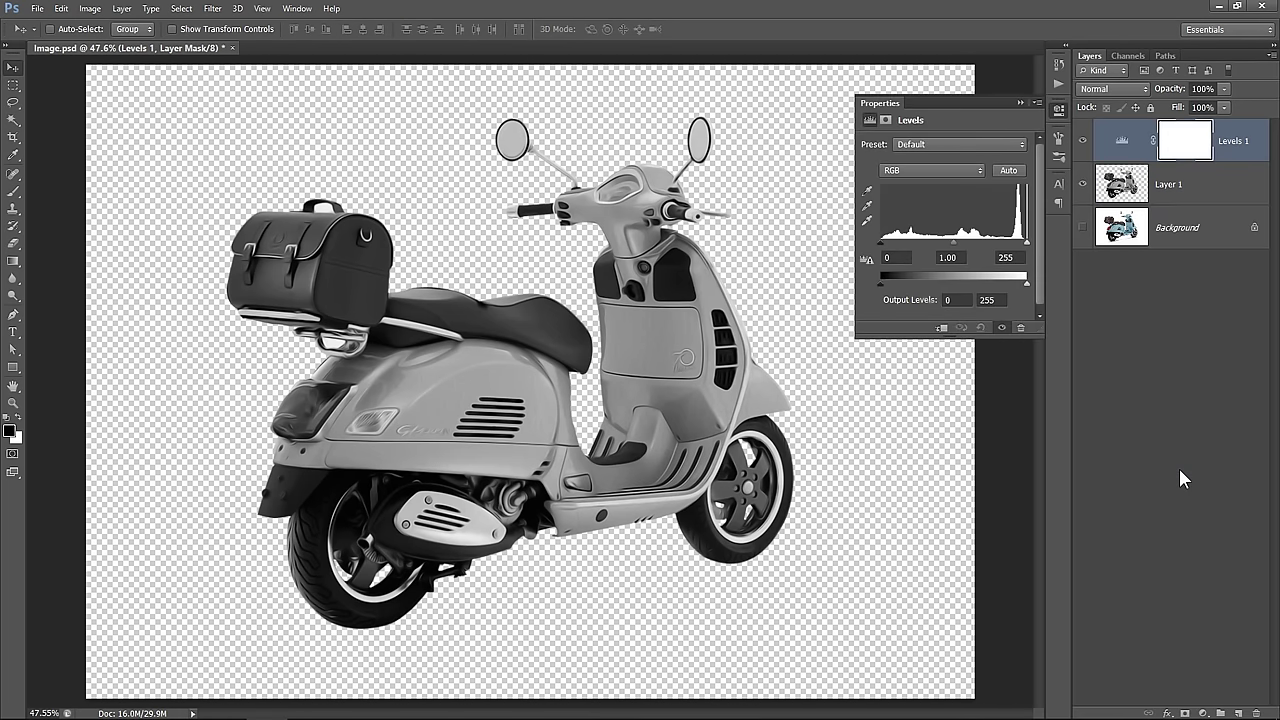
pyautogui.click(941, 328)
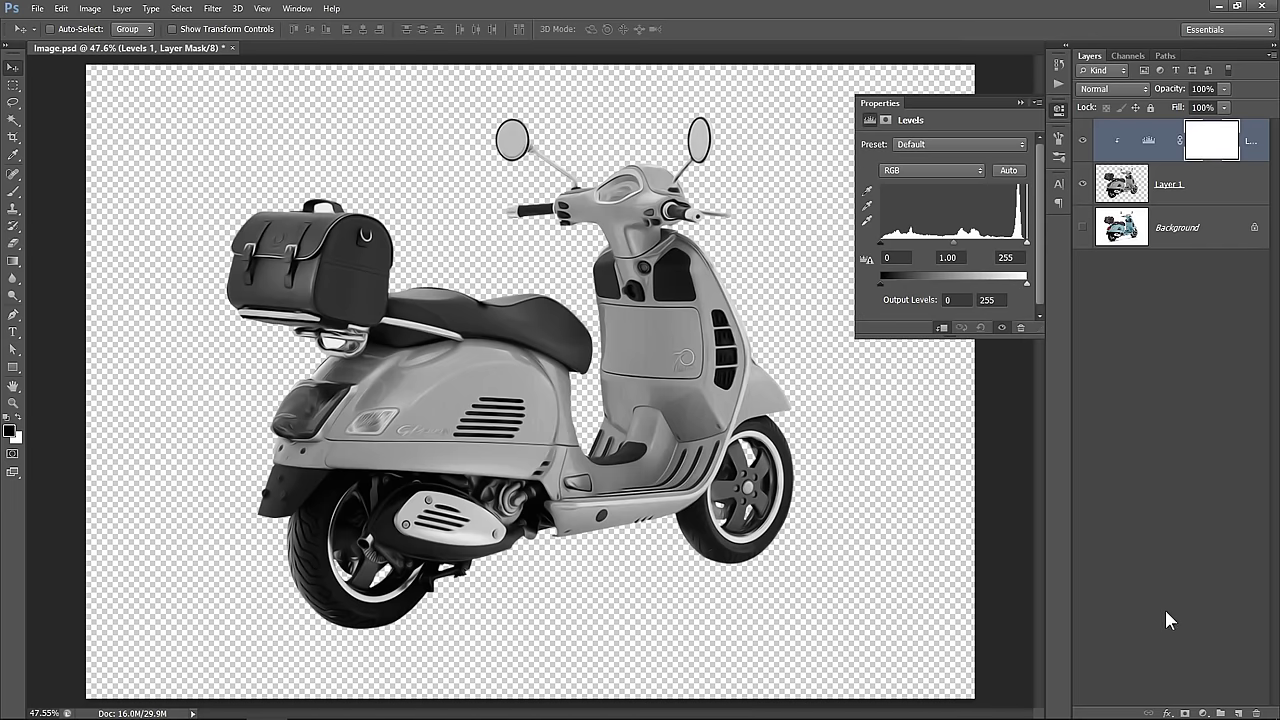
pyautogui.click(1202, 713)
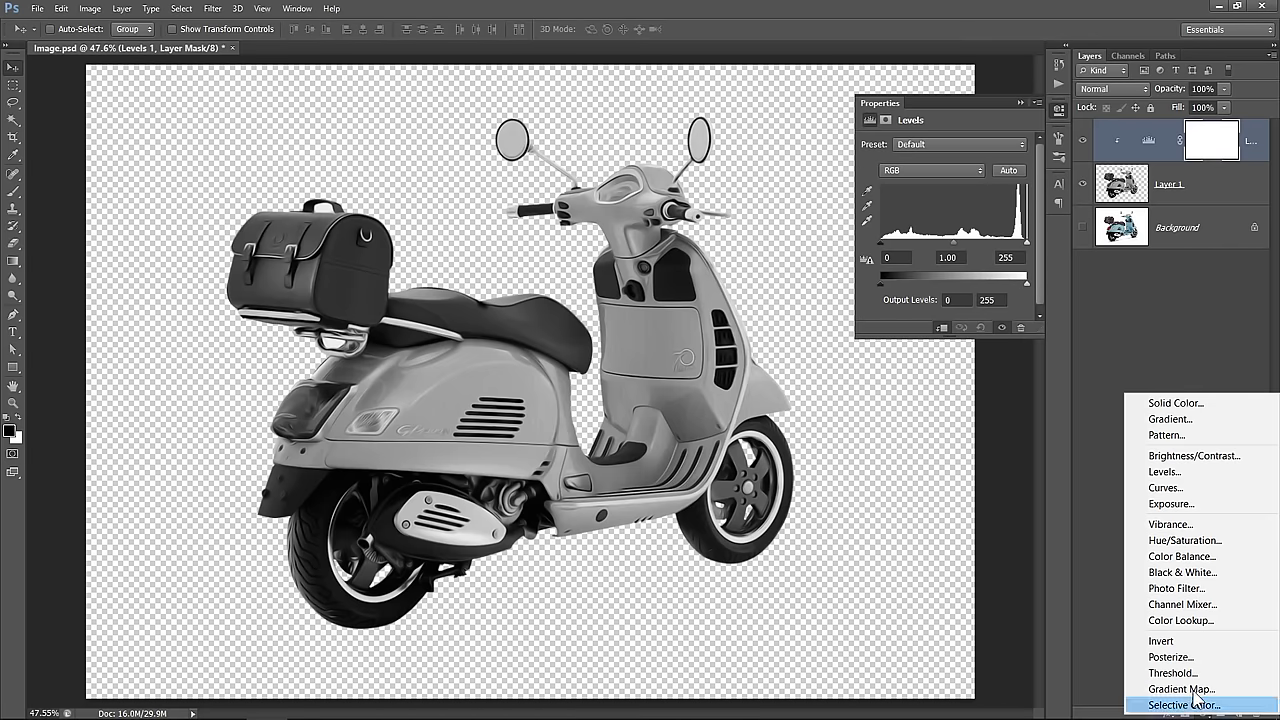
# Add a clipped Posterize adjustment and step its levels from 2 up to 4.
pyautogui.click(1186, 658)
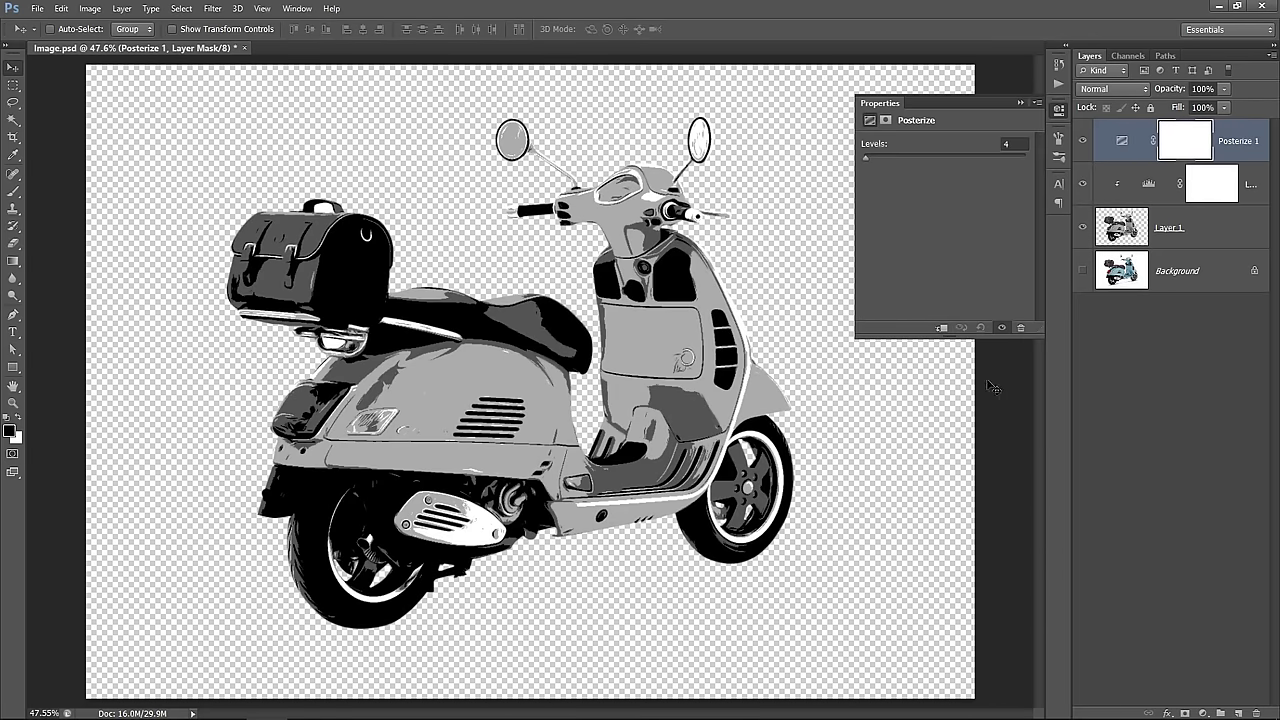
pyautogui.click(941, 328)
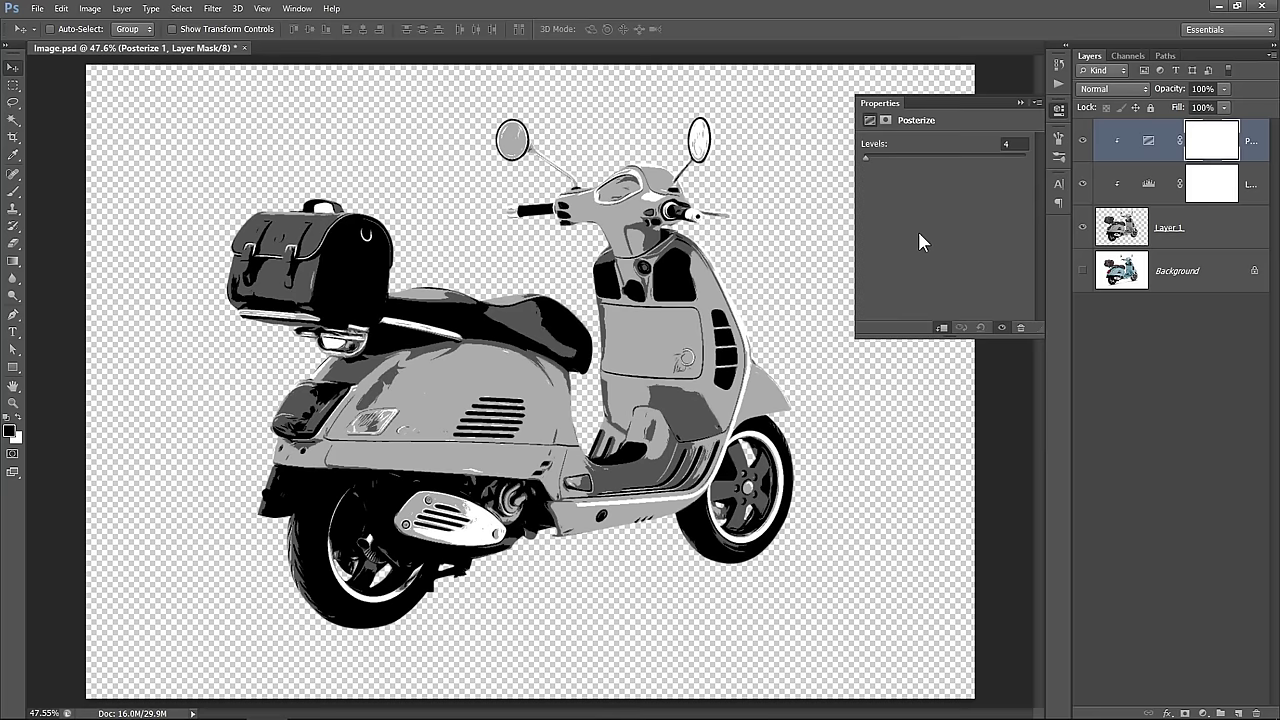
pyautogui.click(1015, 144)
pyautogui.write('2')
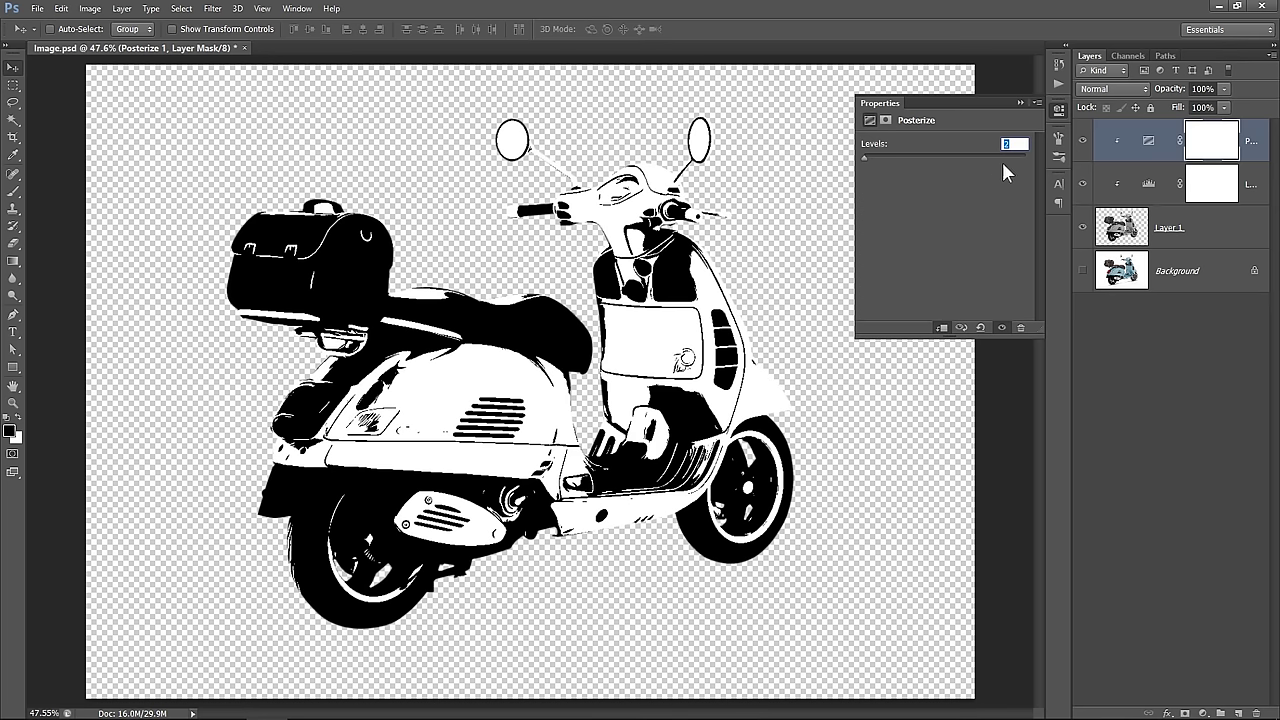
pyautogui.press('Up')
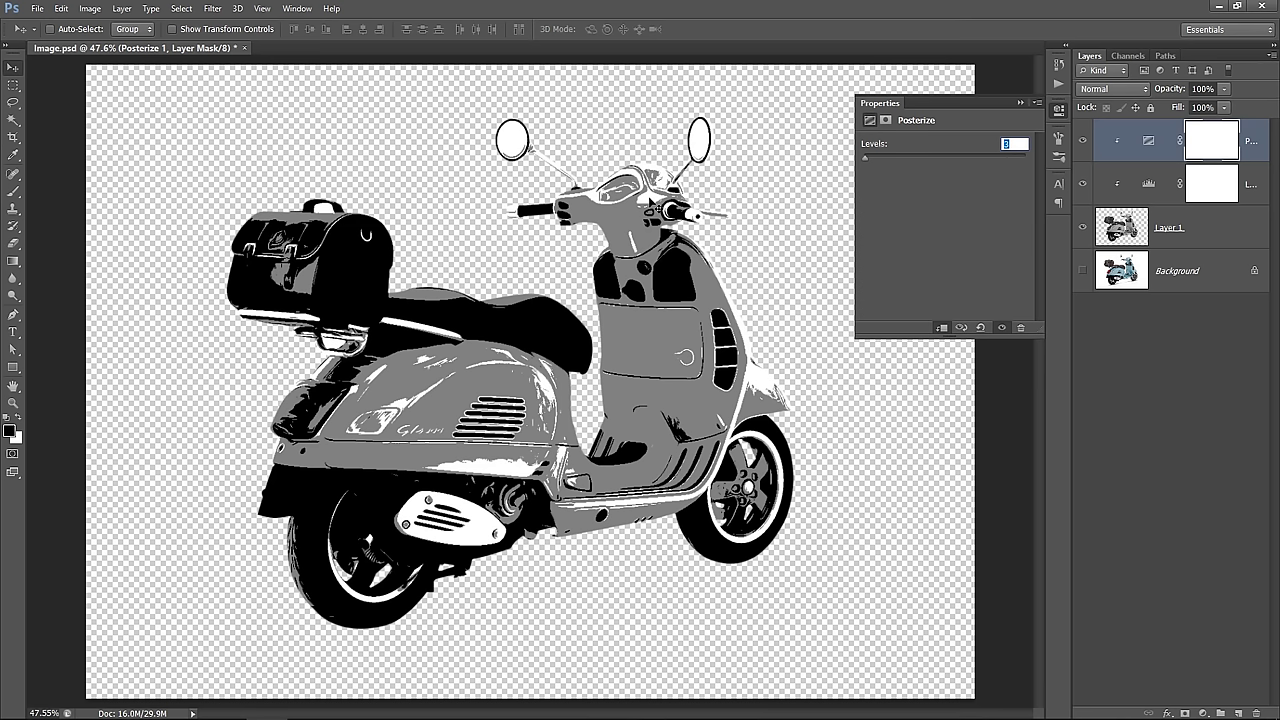
pyautogui.press('Up')
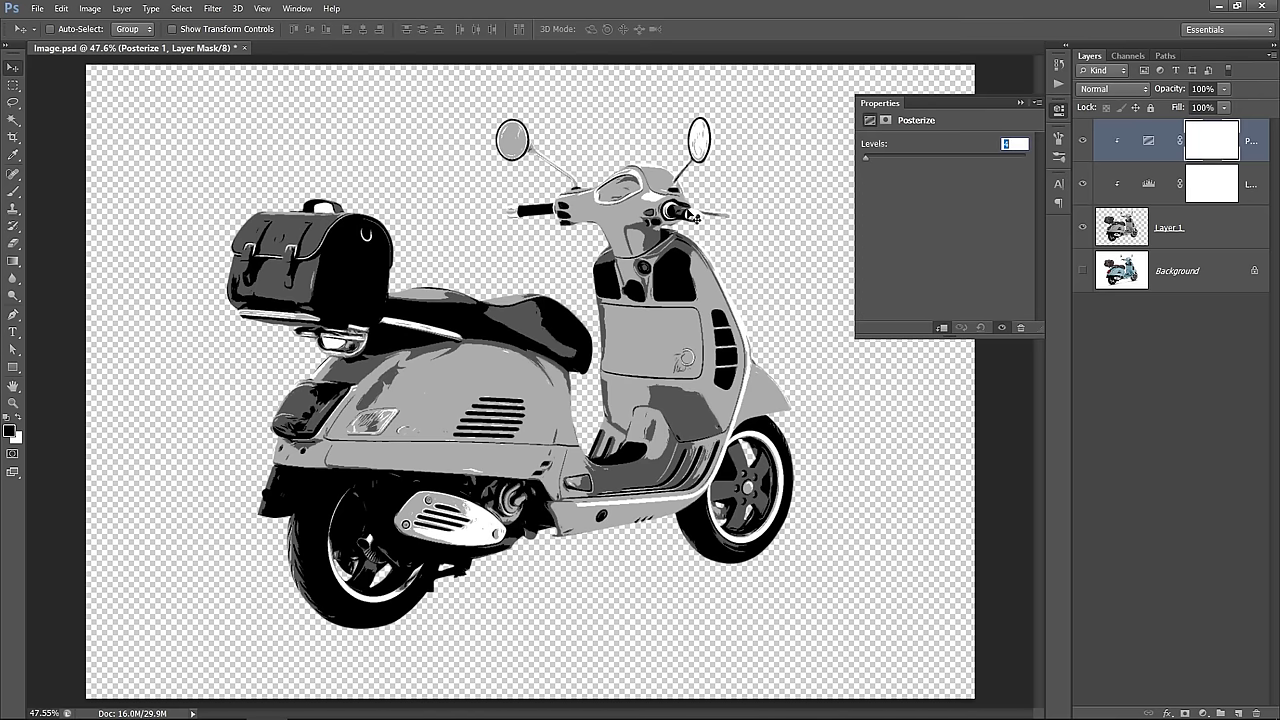
# Set the Levels 1 inputs to white 211, black 27 and midtone 1.51.
pyautogui.click(1020, 102)
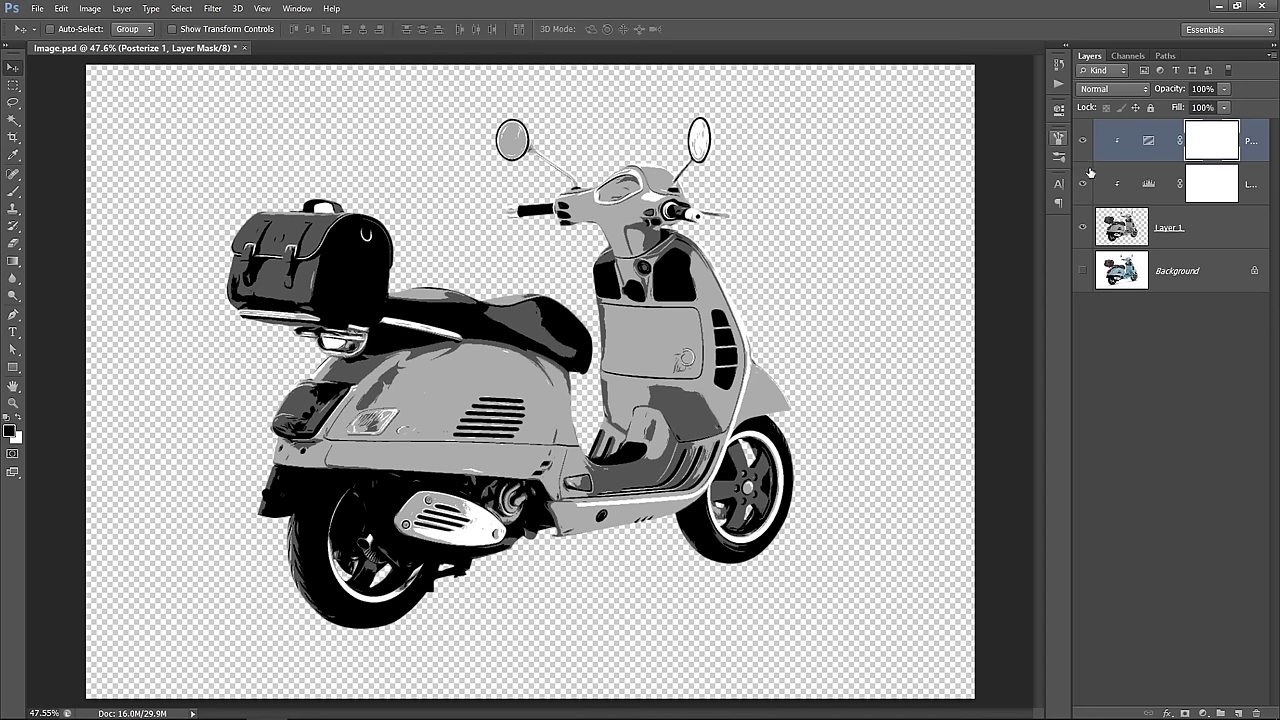
pyautogui.doubleClick(1148, 186)
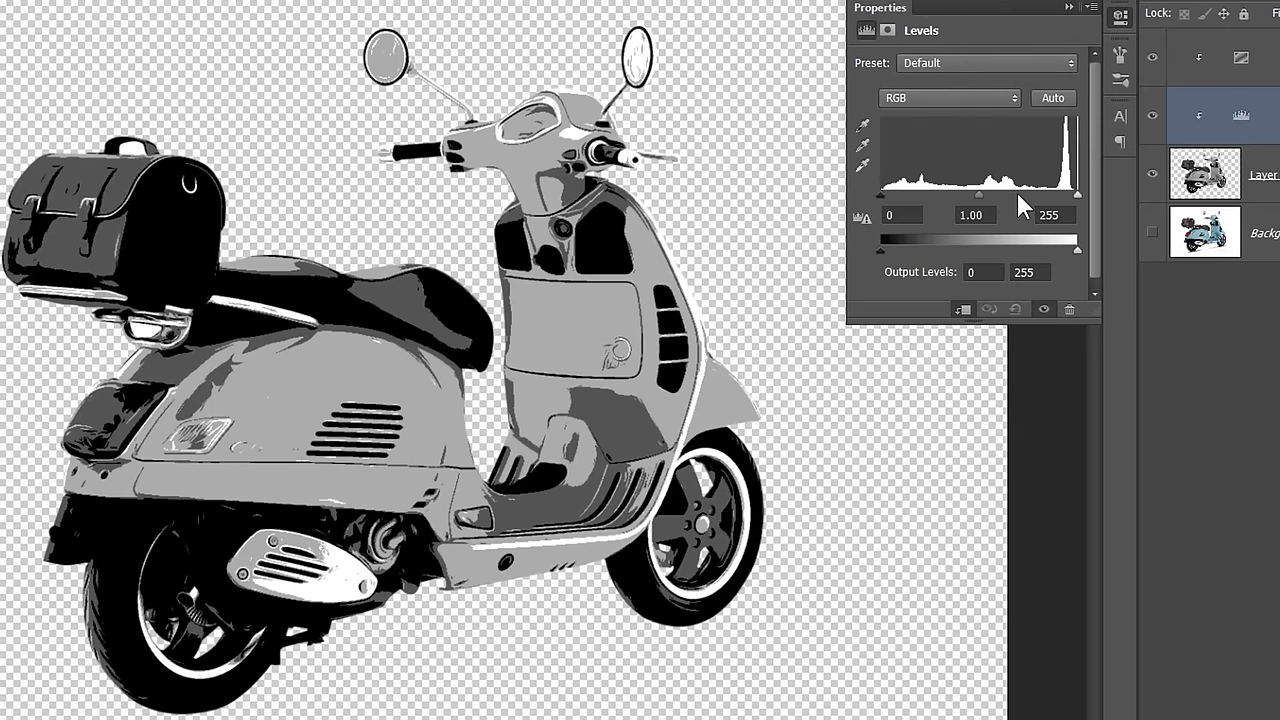
pyautogui.moveTo(1076, 196); pyautogui.dragTo(1042, 216)
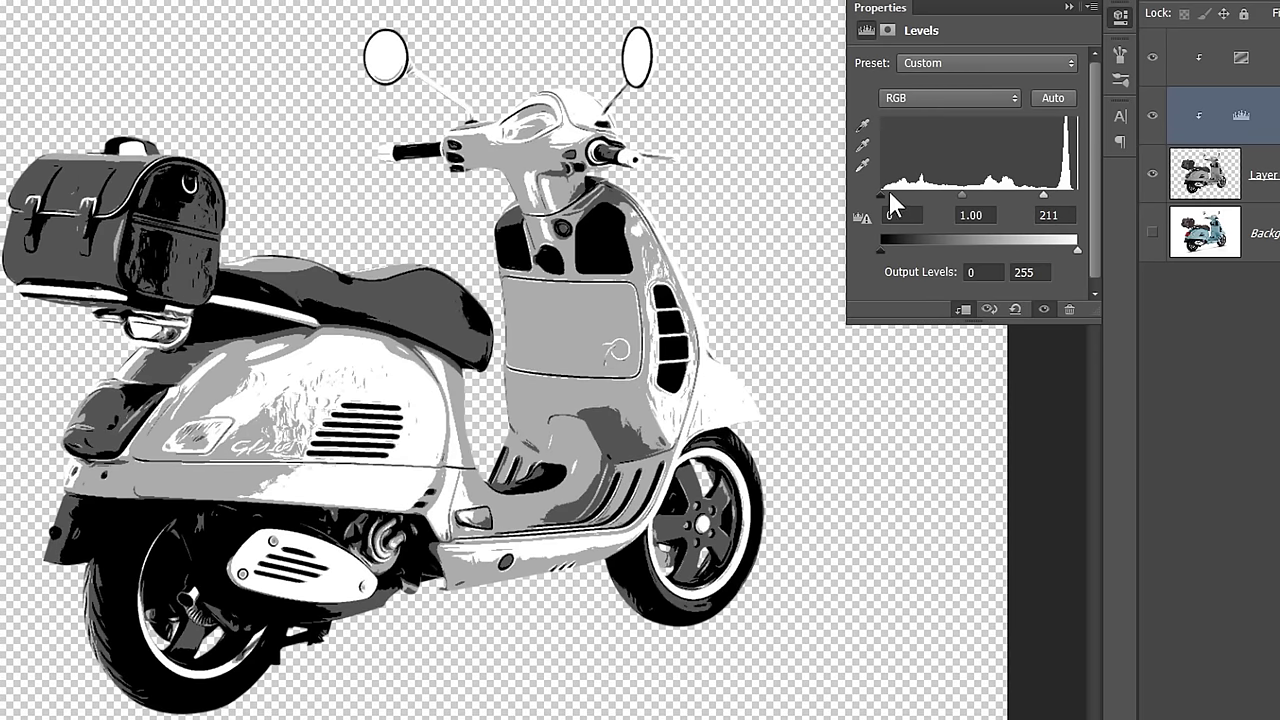
pyautogui.moveTo(877, 191); pyautogui.dragTo(900, 229)
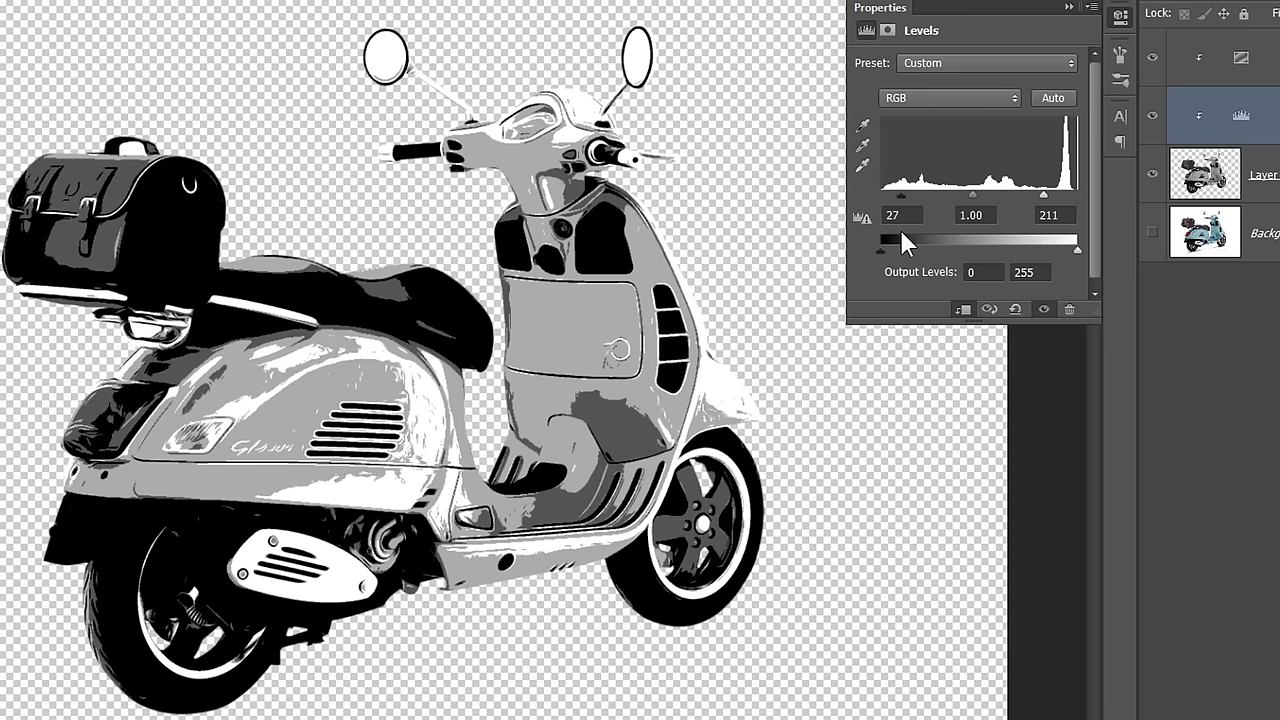
pyautogui.moveTo(976, 197); pyautogui.dragTo(951, 215)
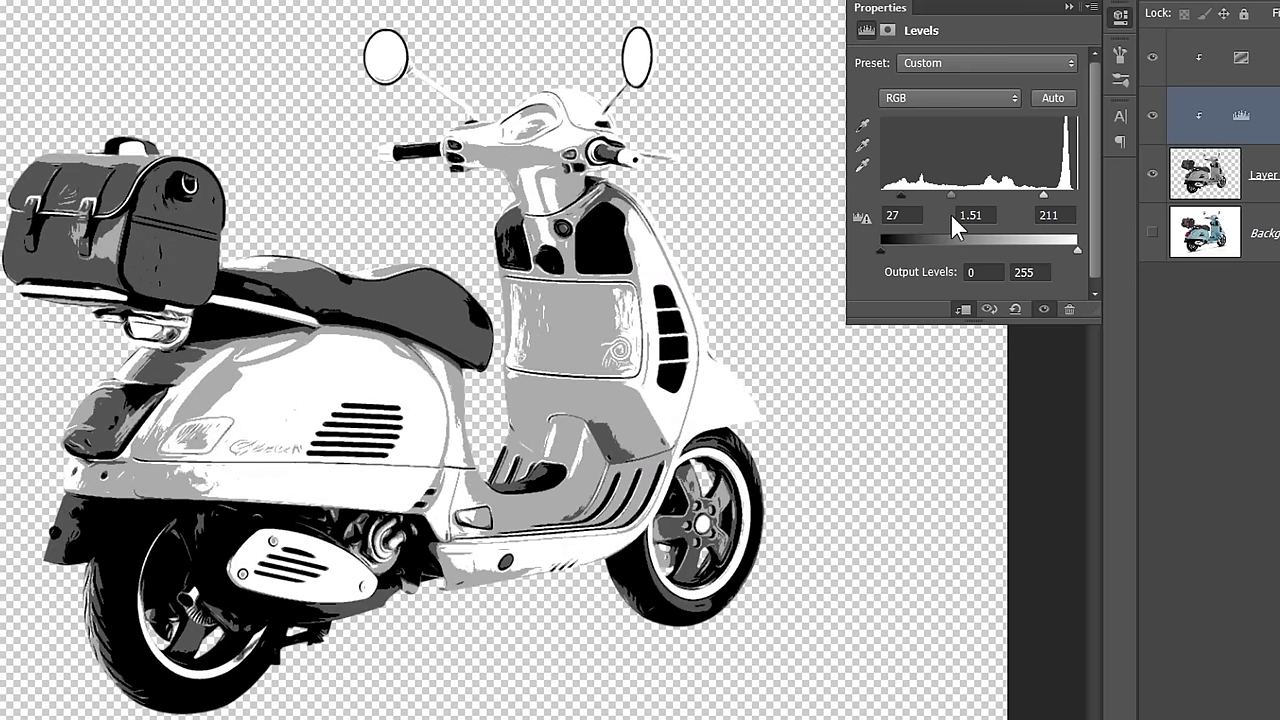
# Merge the layers from Posterize 1 through Layer 1 into a single layer.
pyautogui.click(1068, 8)
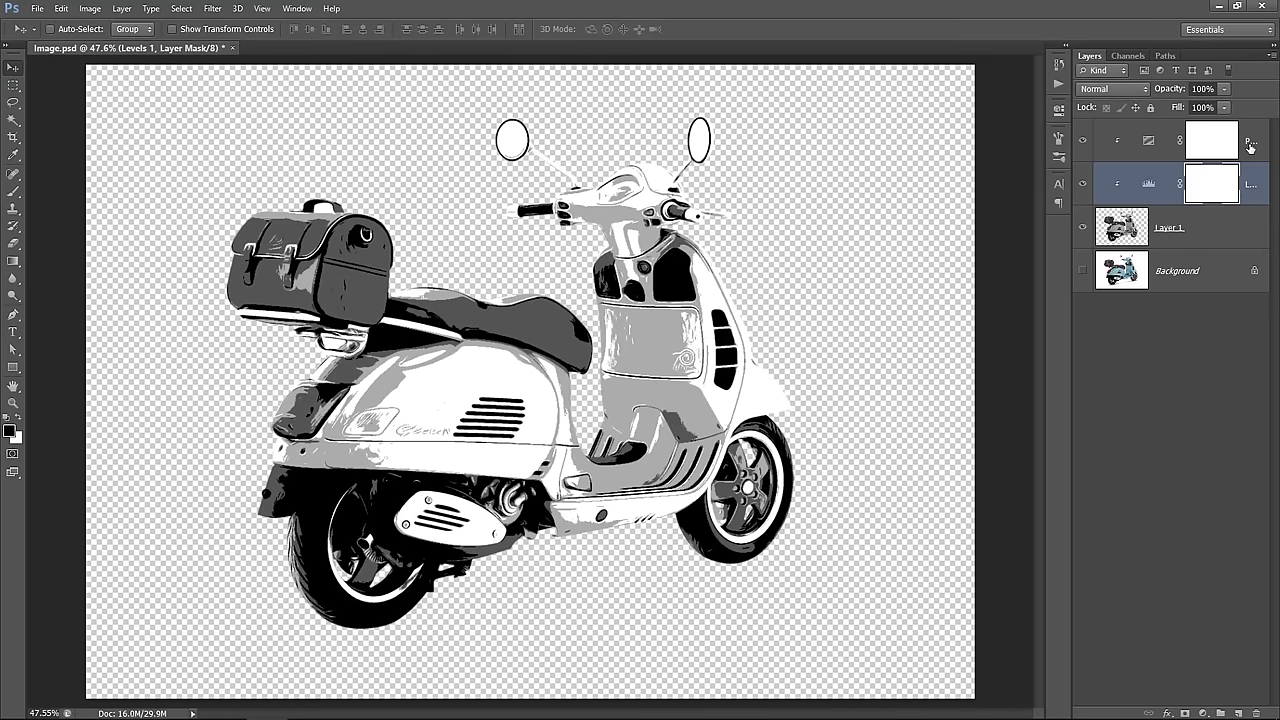
pyautogui.click(1250, 147)
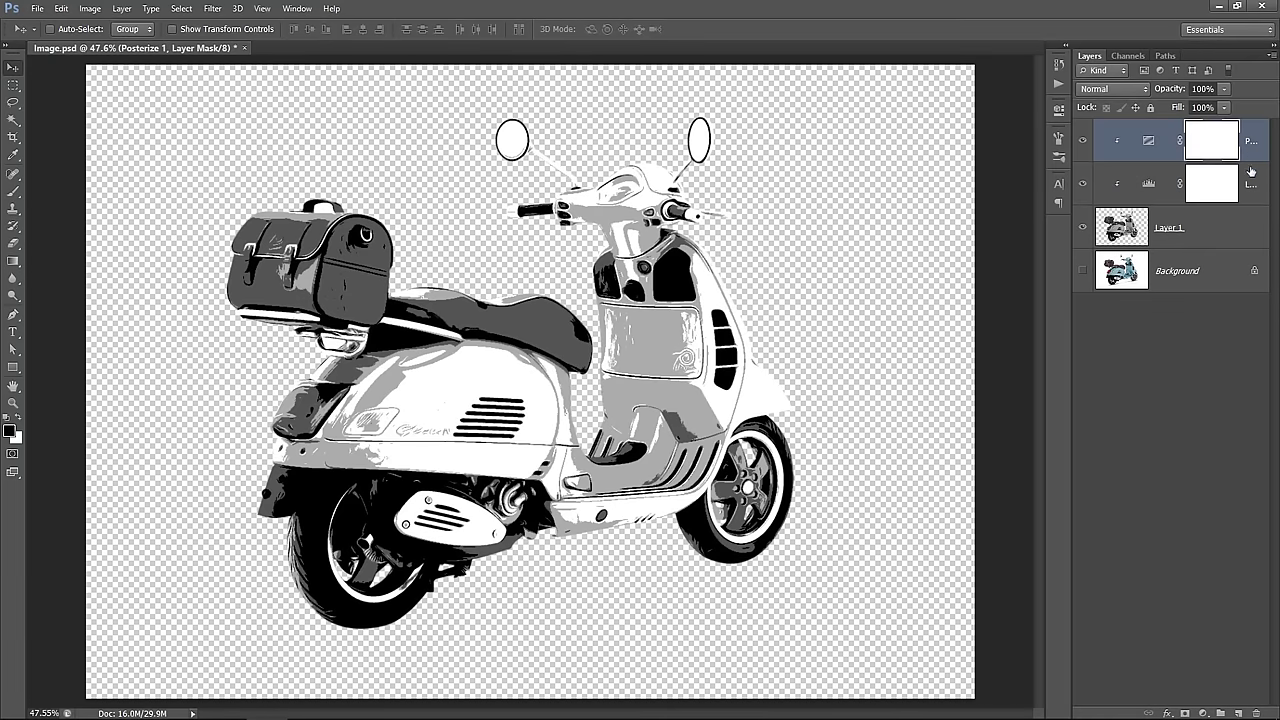
pyautogui.press('shift')
pyautogui.keyDown('shift'); pyautogui.click(1248, 237); pyautogui.keyUp('shift')
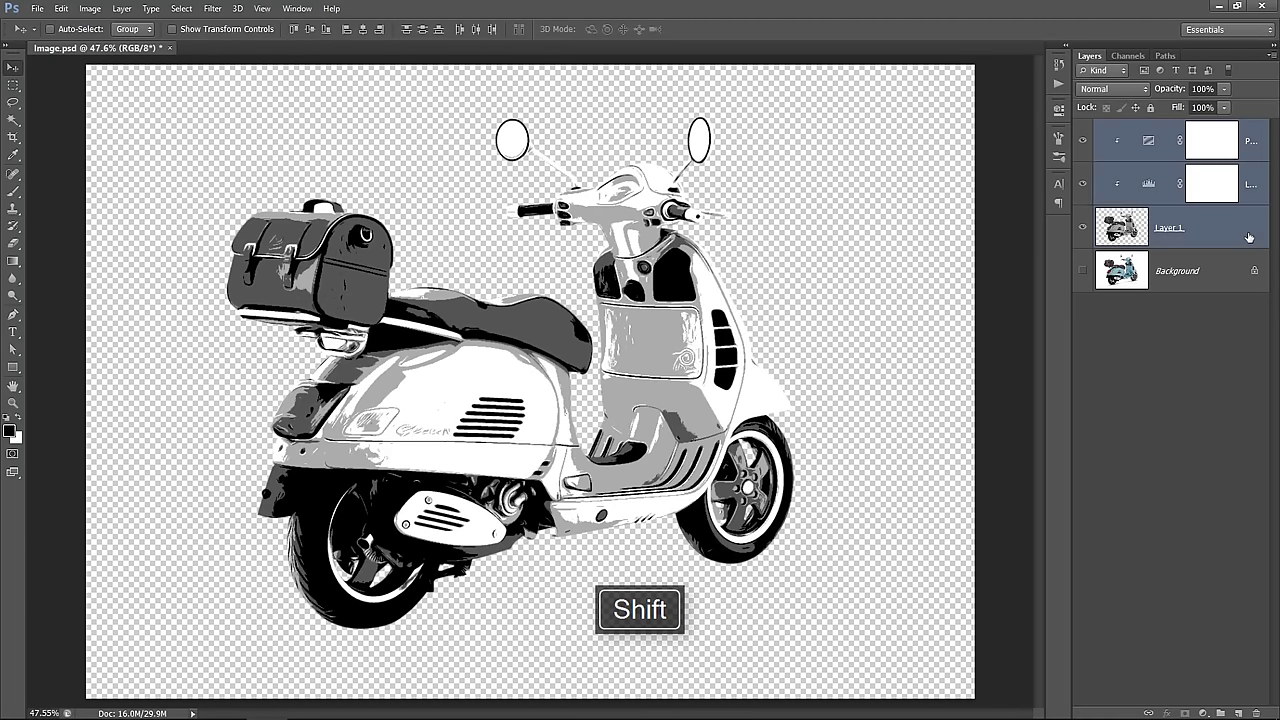
pyautogui.rightClick(1213, 236)
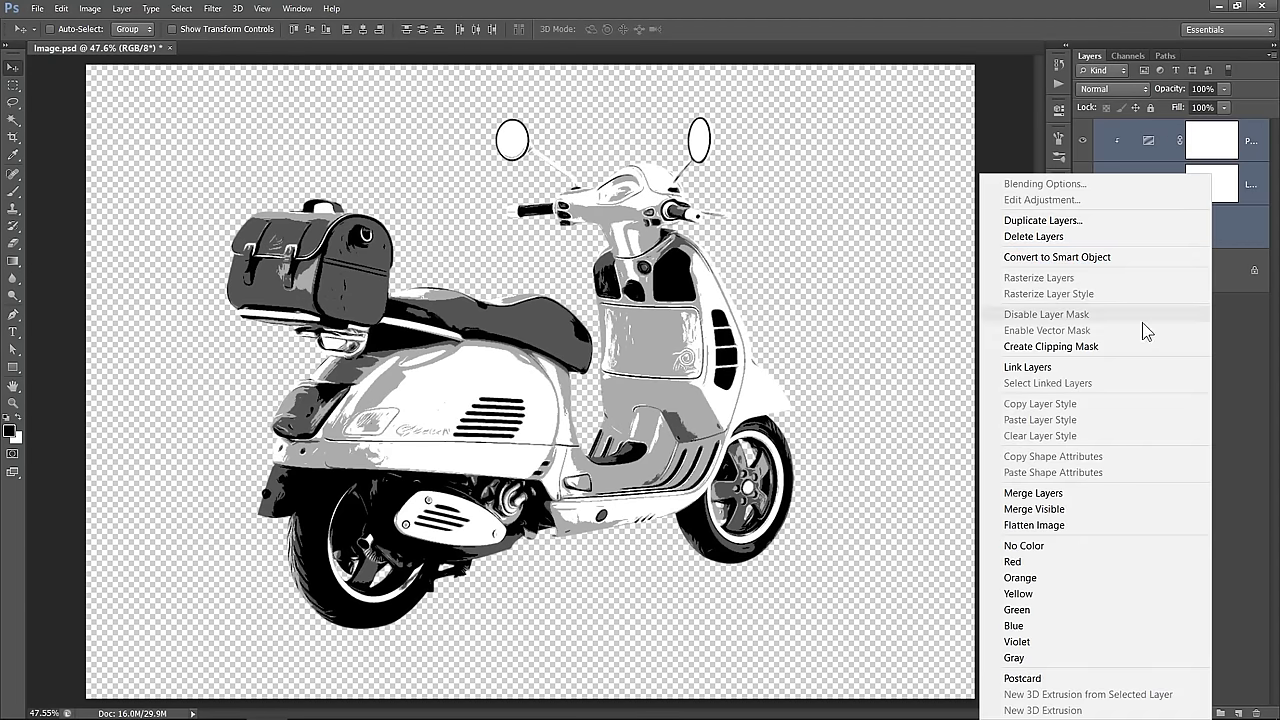
pyautogui.click(1072, 492)
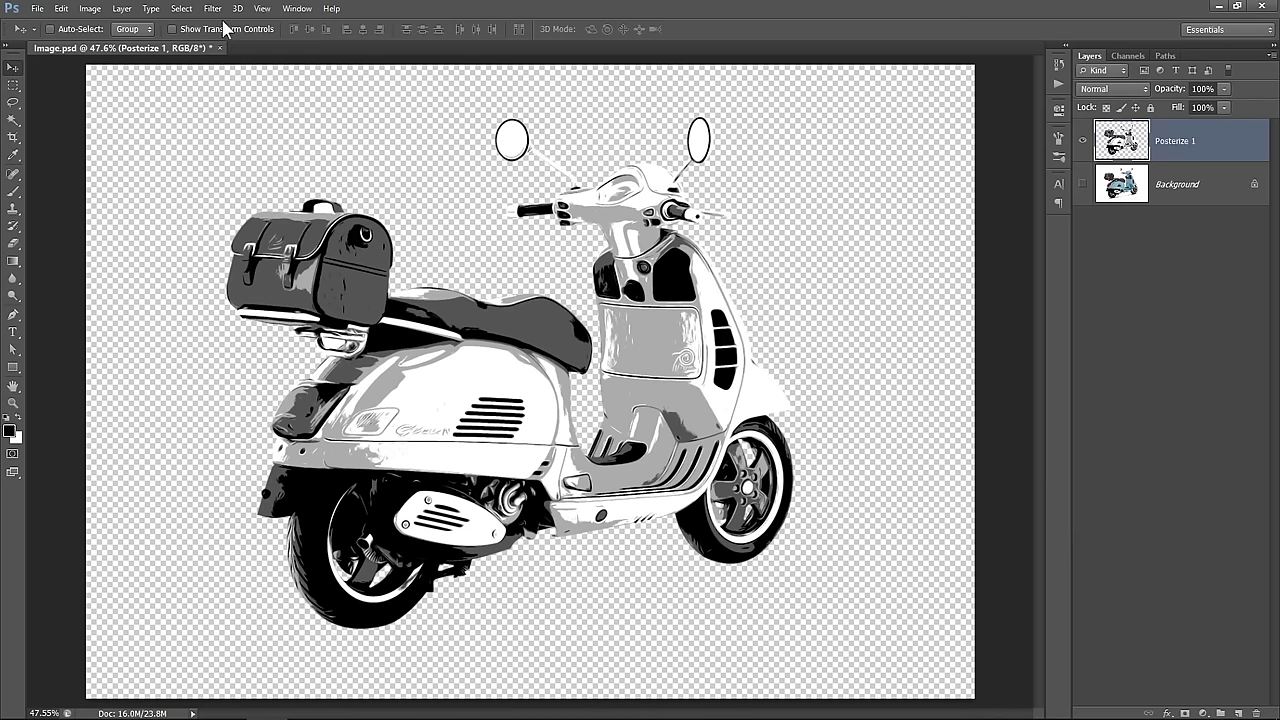
# Apply Oil Paint with Stylization 10 and Cleanliness 5 to the merged layer.
pyautogui.click(212, 9)
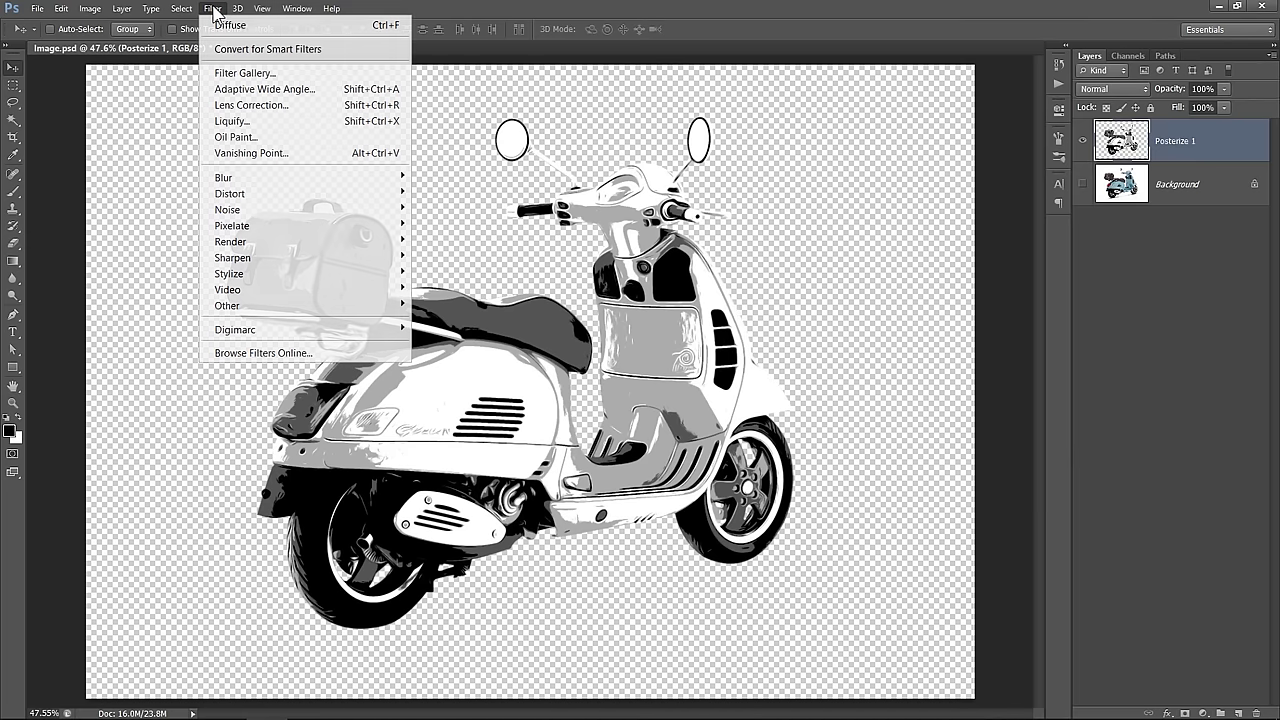
pyautogui.click(222, 137)
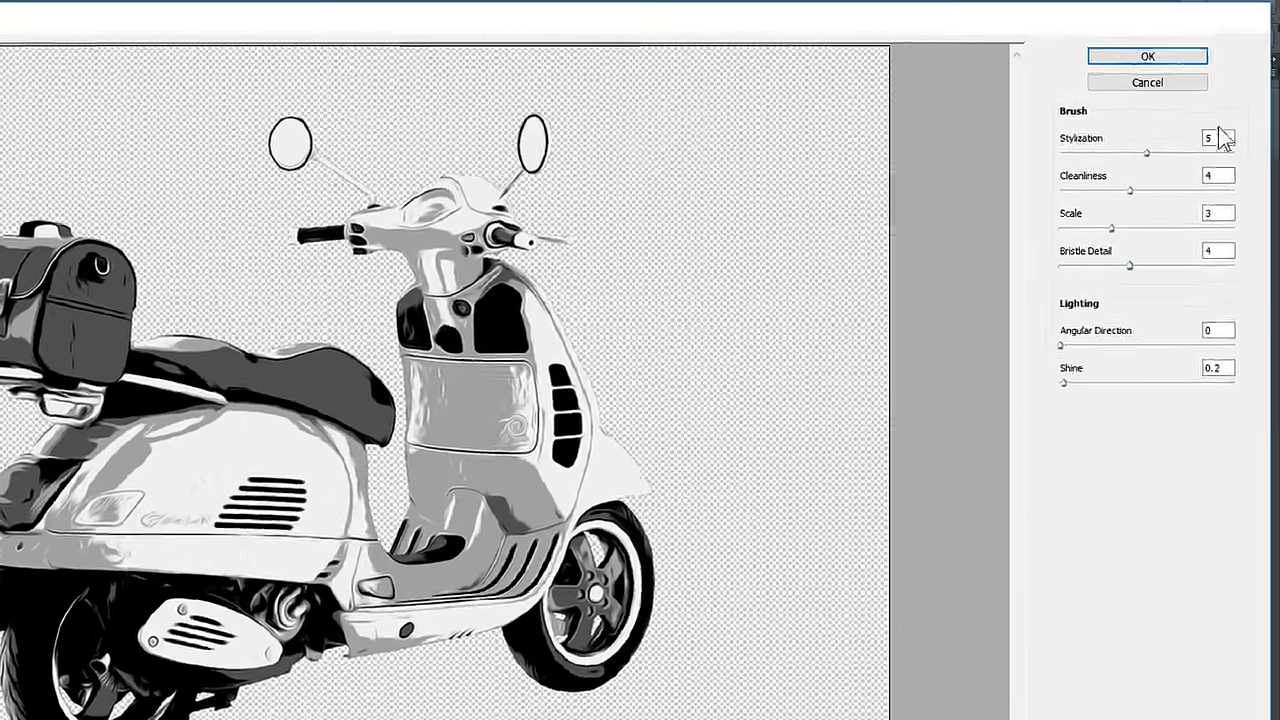
pyautogui.click(1241, 102)
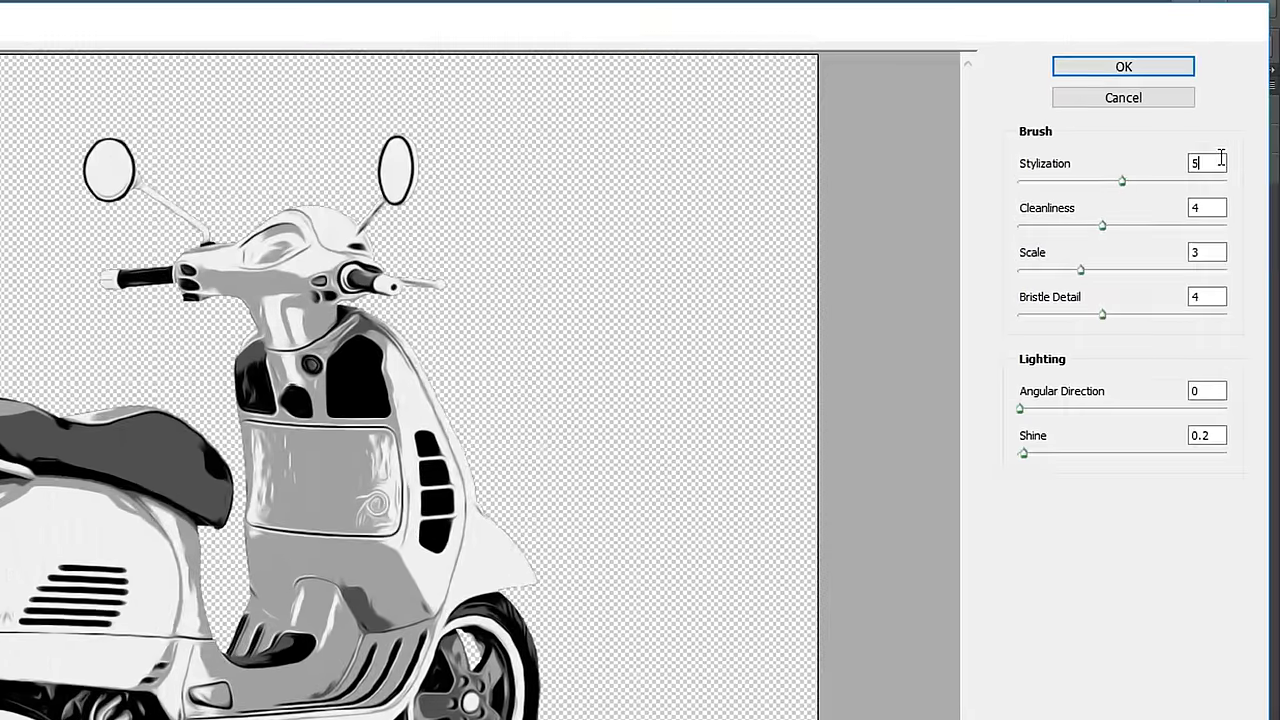
pyautogui.click(1137, 170)
pyautogui.write('10')
pyautogui.click(1192, 208)
pyautogui.click(1163, 211)
pyautogui.write('5')
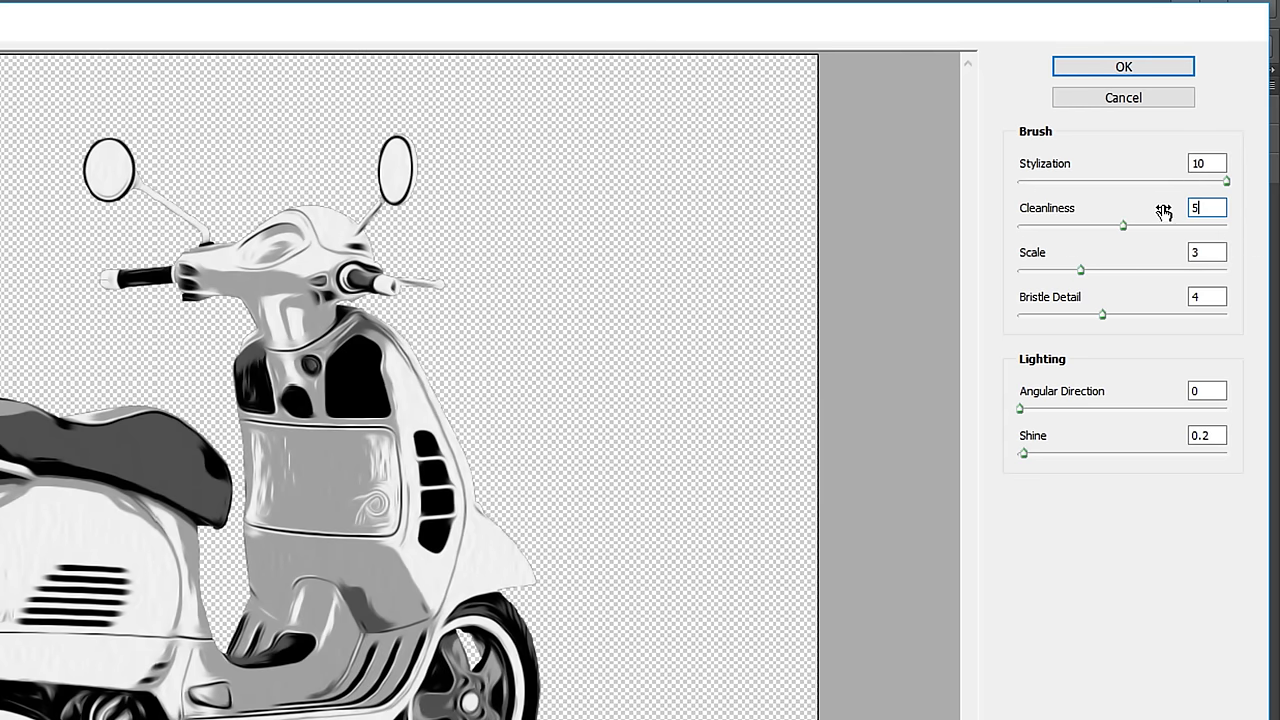
pyautogui.click(1220, 258)
pyautogui.click(1212, 296)
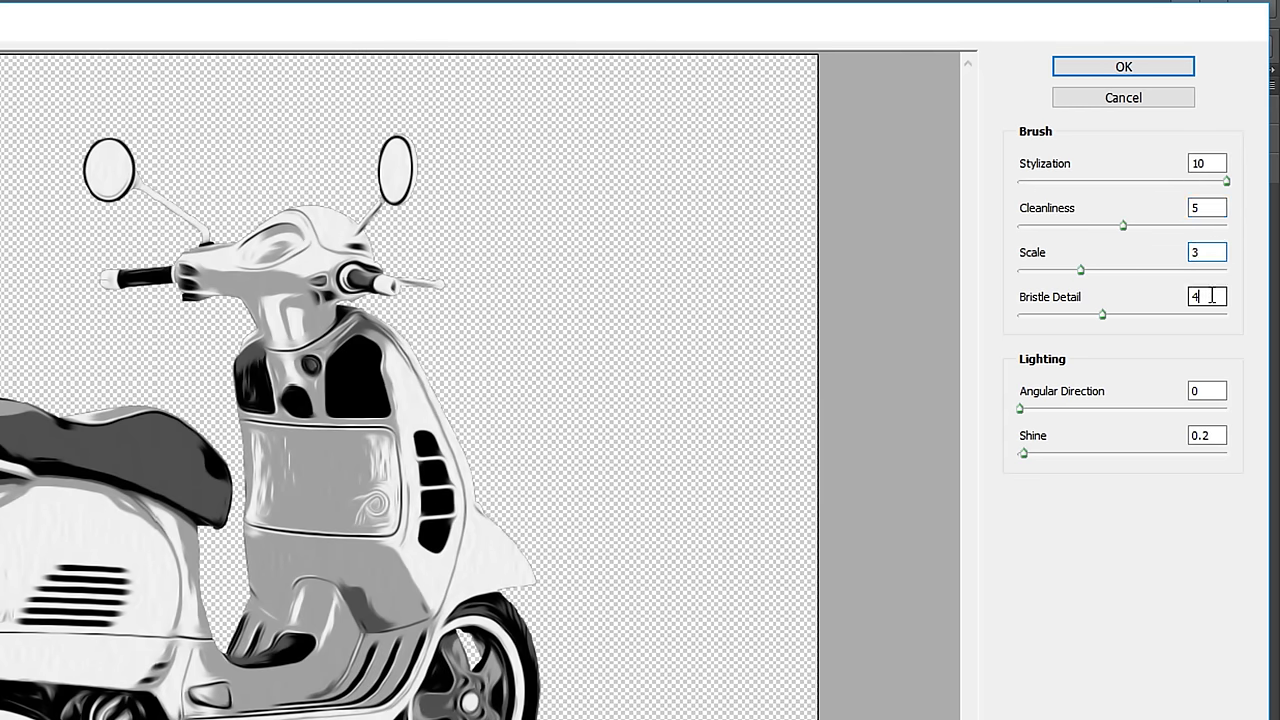
pyautogui.click(1212, 390)
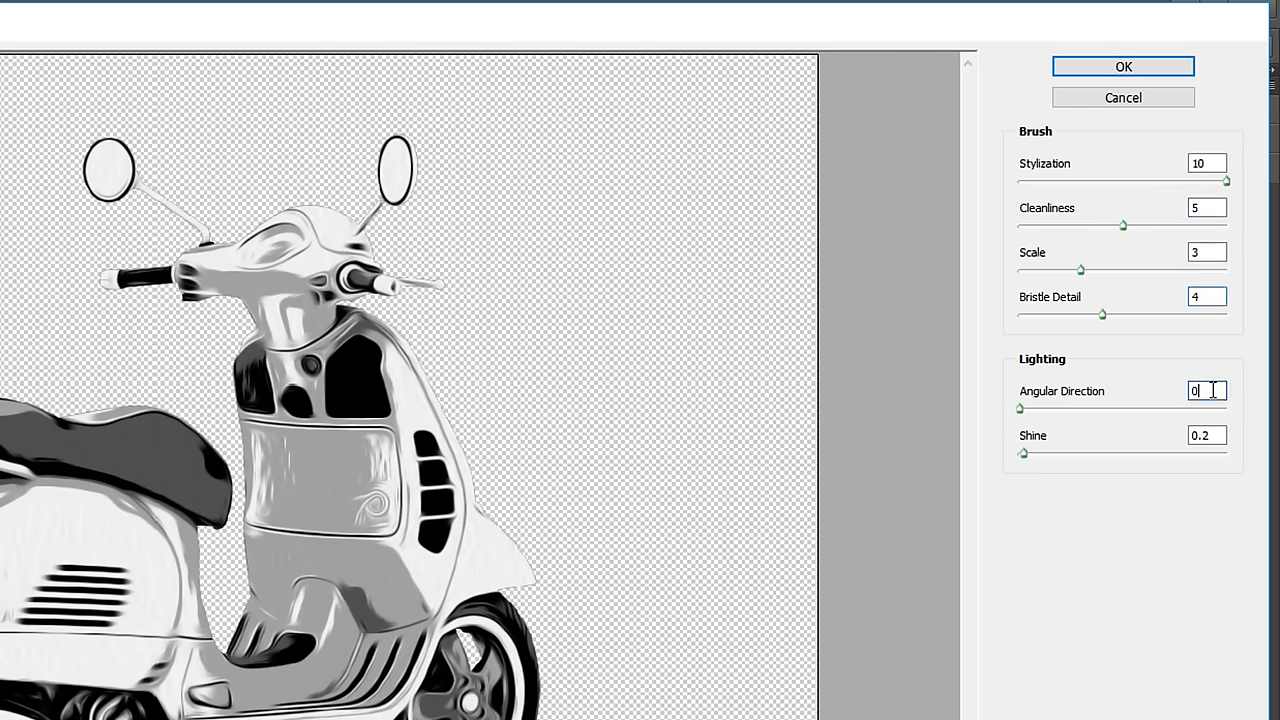
pyautogui.click(1145, 68)
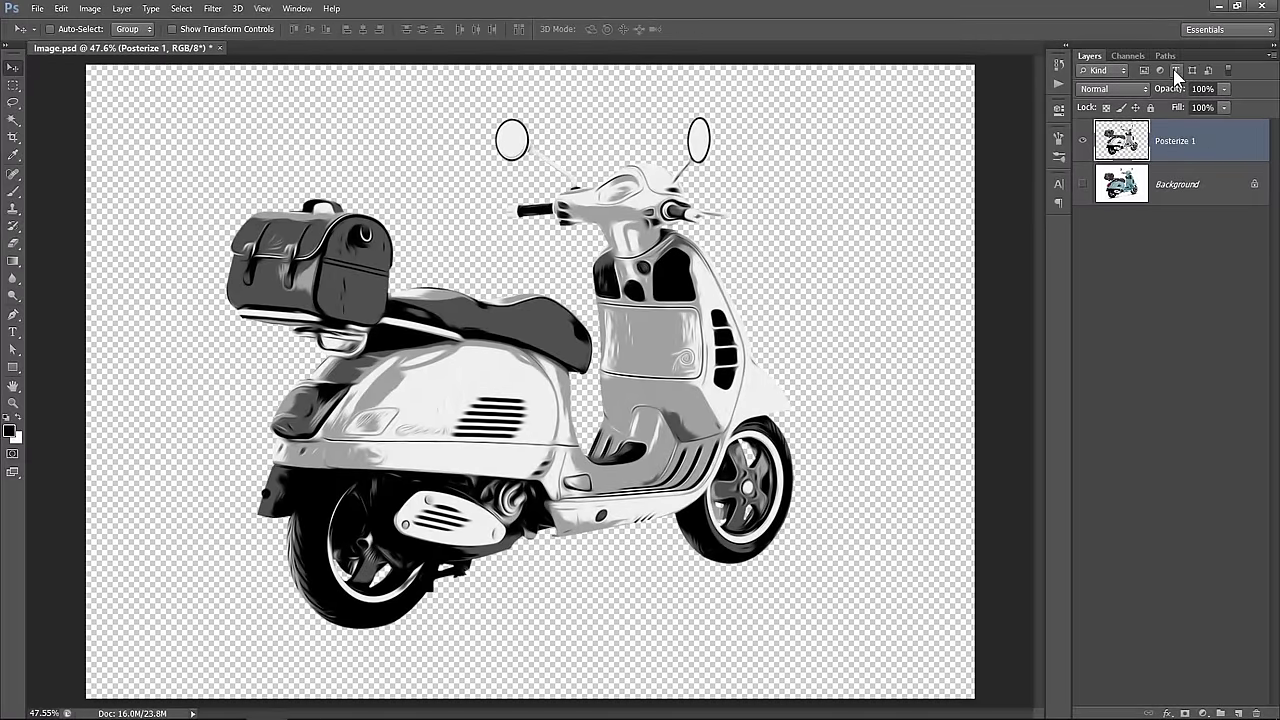
# Collapse the extra panels and rename the merged Posterize 1 layer to 'Base'.
pyautogui.click(1060, 78)
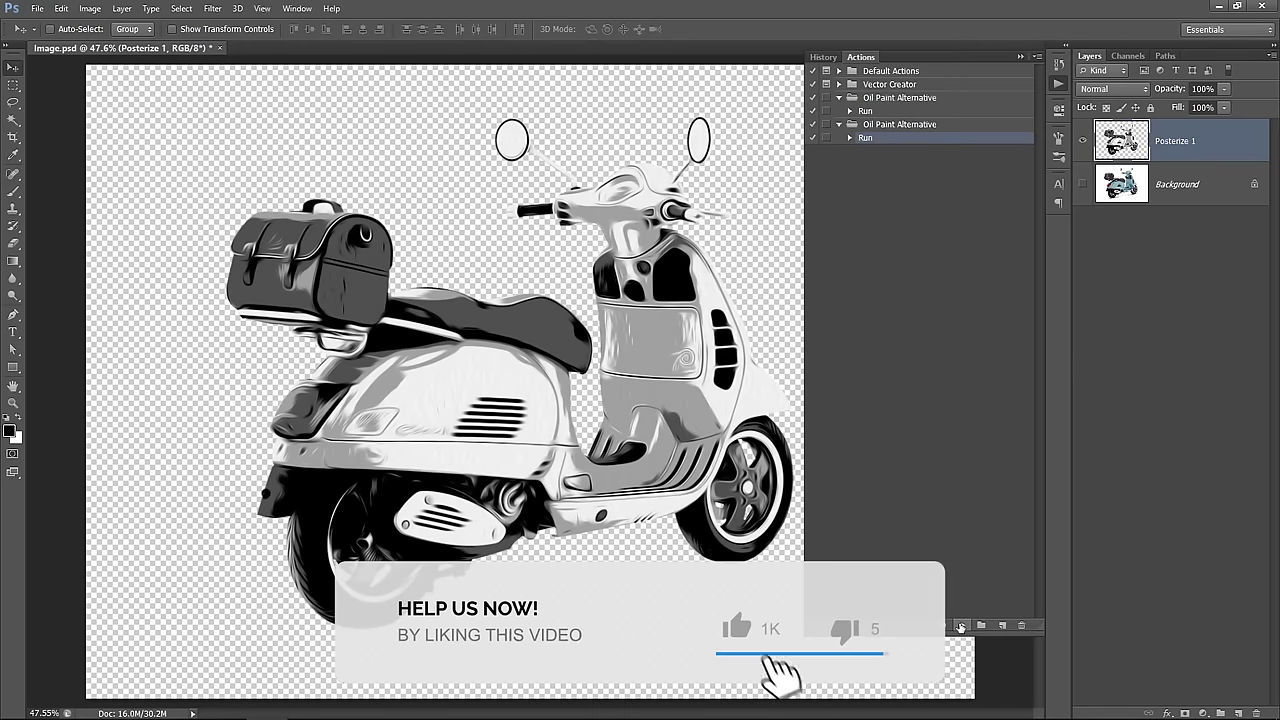
pyautogui.click(1020, 56)
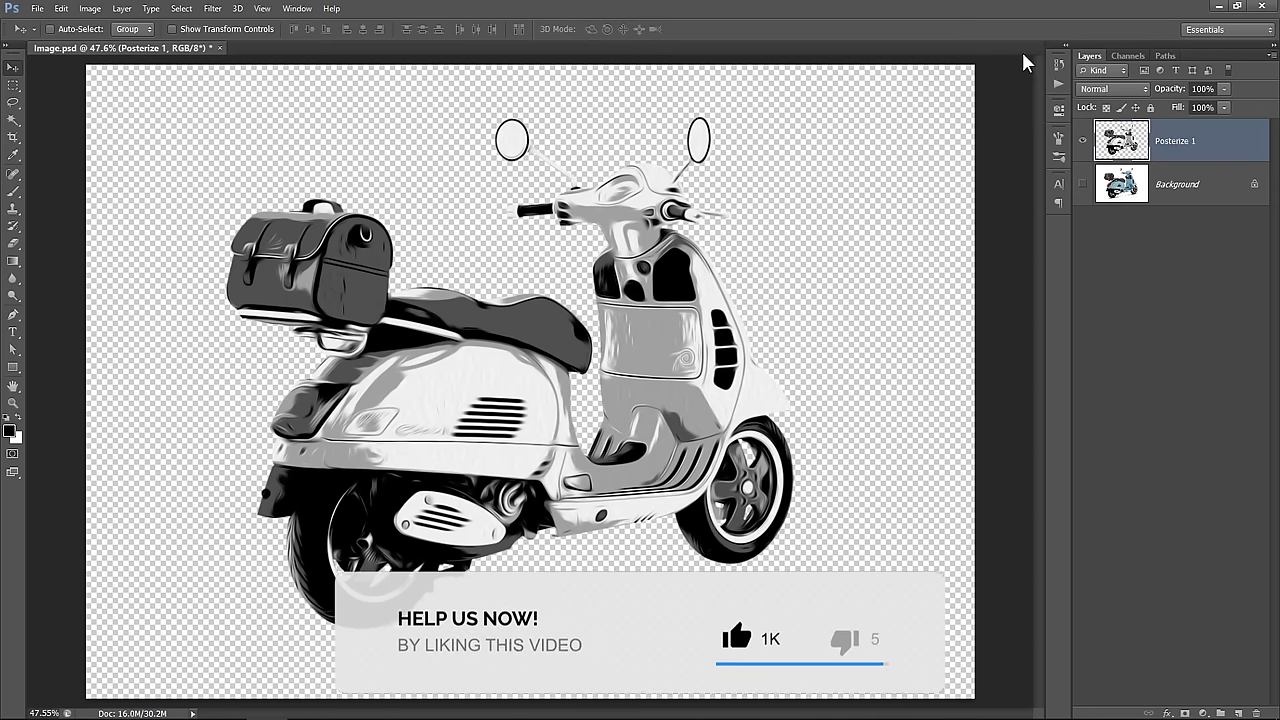
pyautogui.doubleClick(1182, 142)
pyautogui.write('Bas')
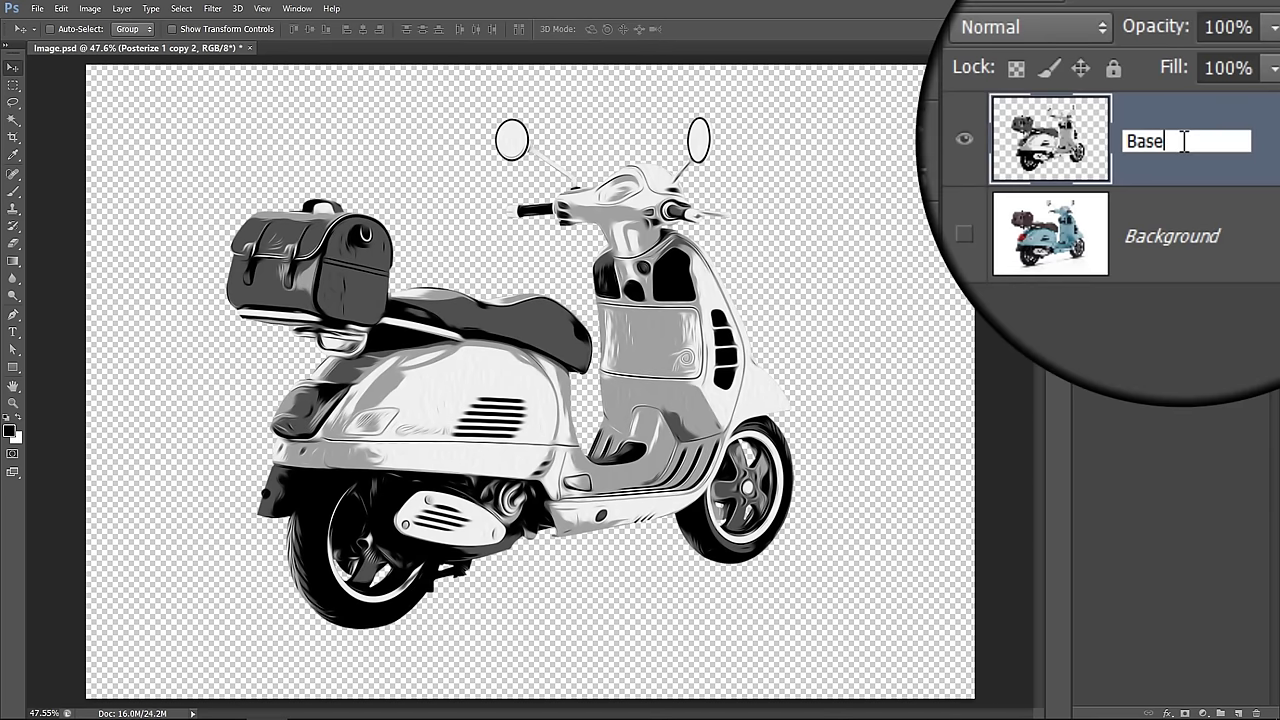
pyautogui.write('e')
pyautogui.press('Return')
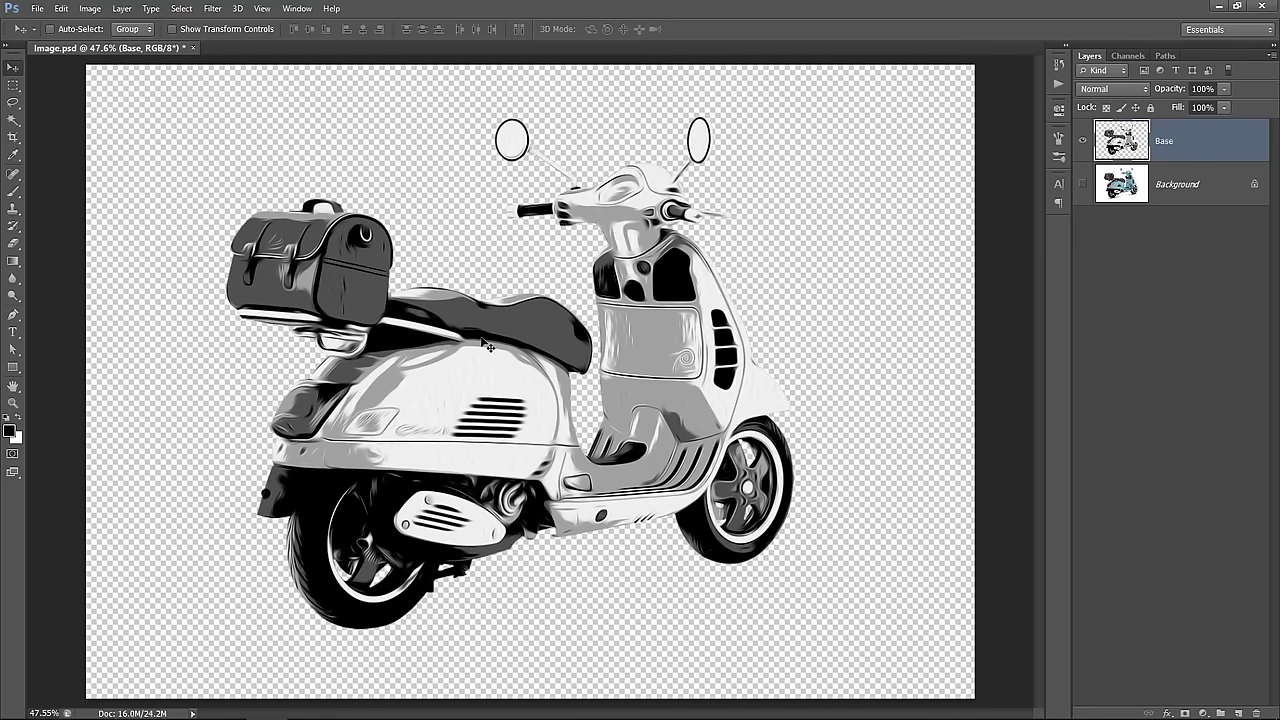
# Drag the Base layer's This Layer Blend If black slider to about 169, hiding its darker tones.
pyautogui.click(1223, 144)
pyautogui.doubleClick(1223, 146)
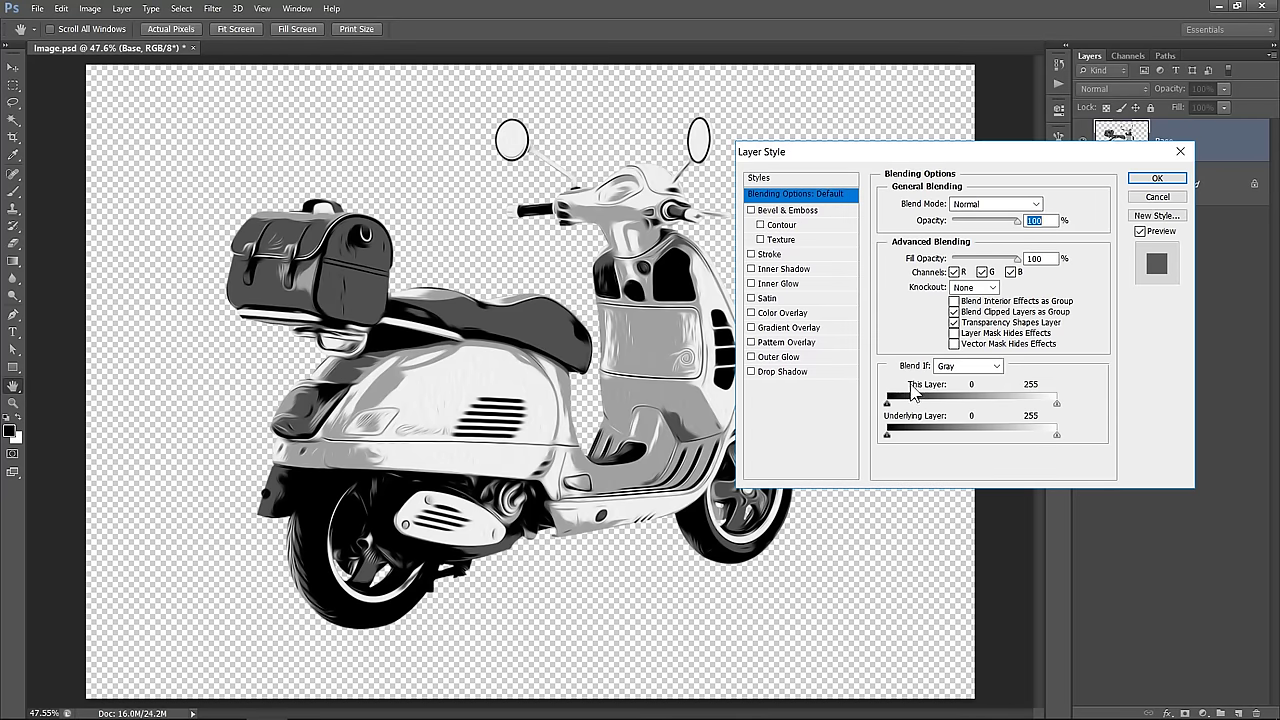
pyautogui.moveTo(888, 407); pyautogui.dragTo(1003, 408)
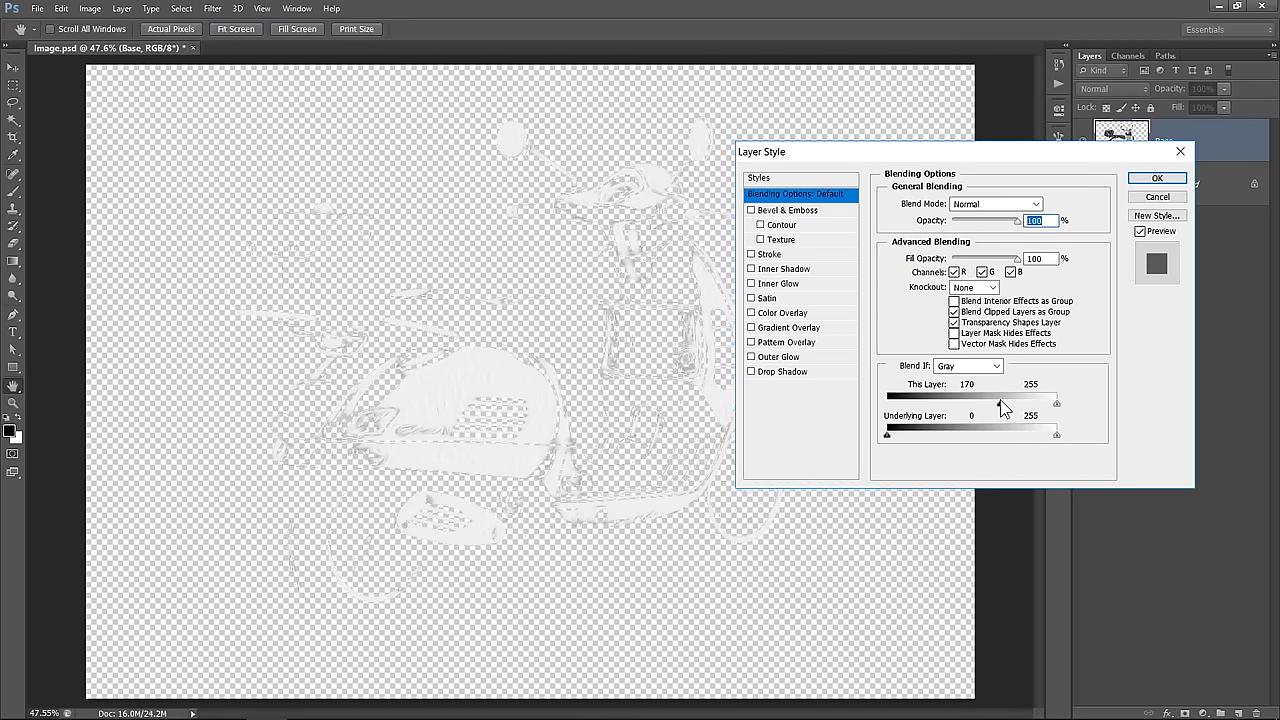
pyautogui.moveTo(1003, 408)
pyautogui.mouseDown()
pyautogui.moveTo(885, 410)
pyautogui.moveTo(1002, 408)
pyautogui.mouseUp()
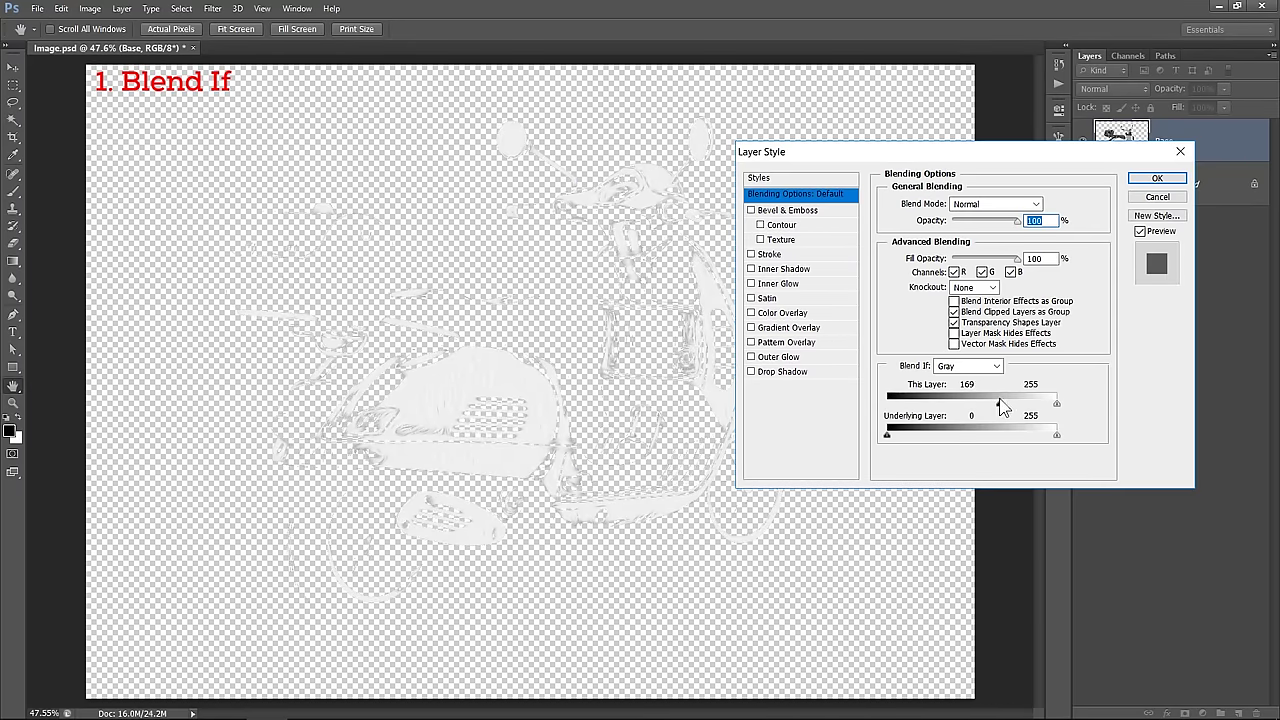
pyautogui.click(1157, 178)
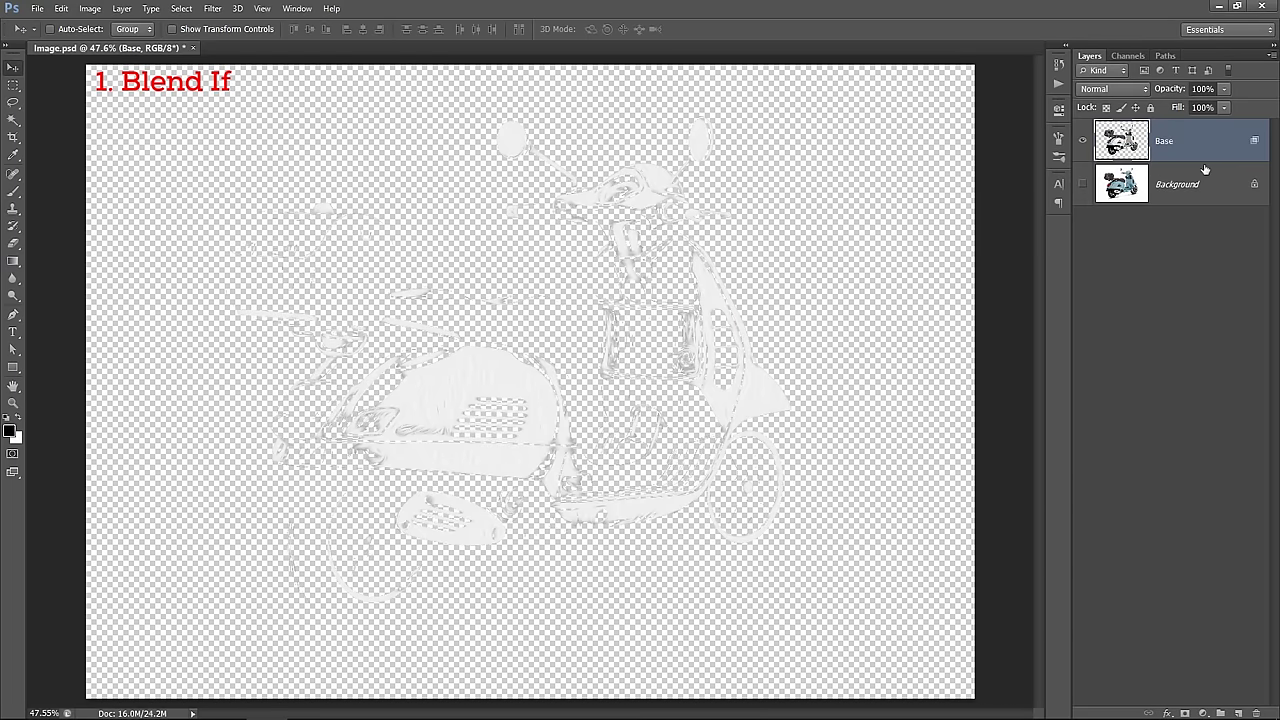
# Duplicate the Base layer and convert Base copy to a smart object.
pyautogui.hotkey('ctrl', 'j')
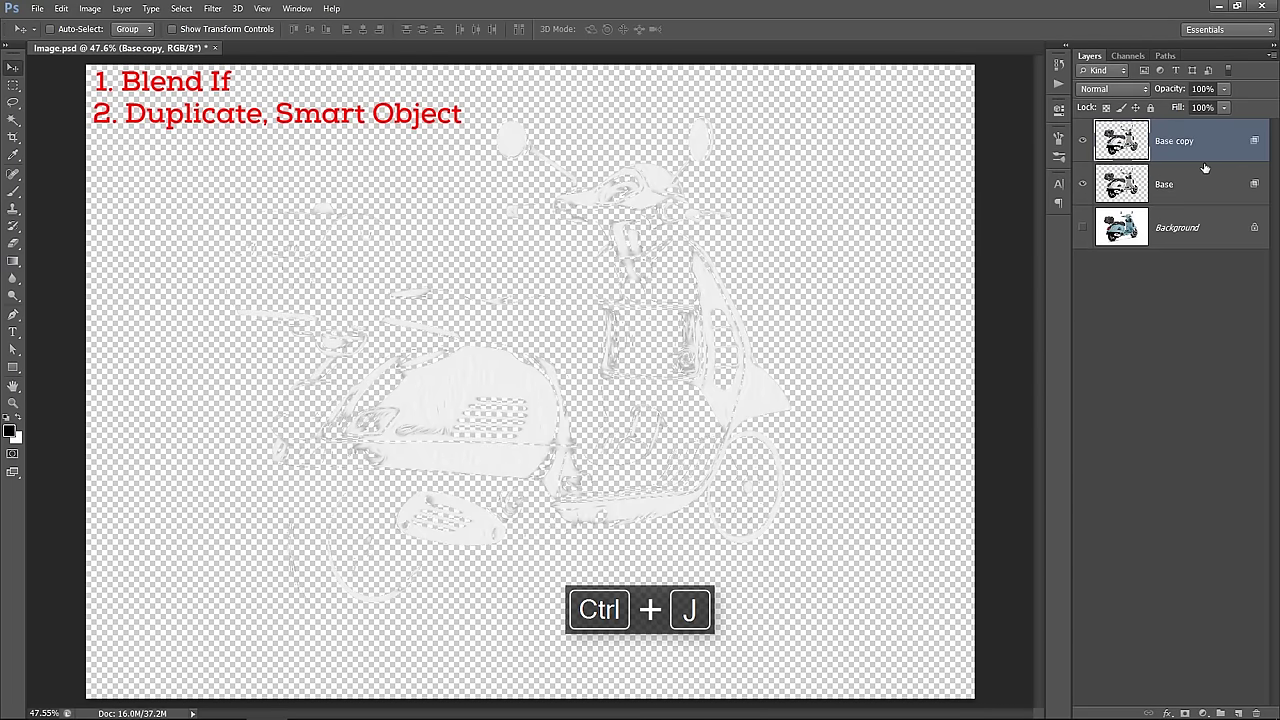
pyautogui.rightClick(1209, 146)
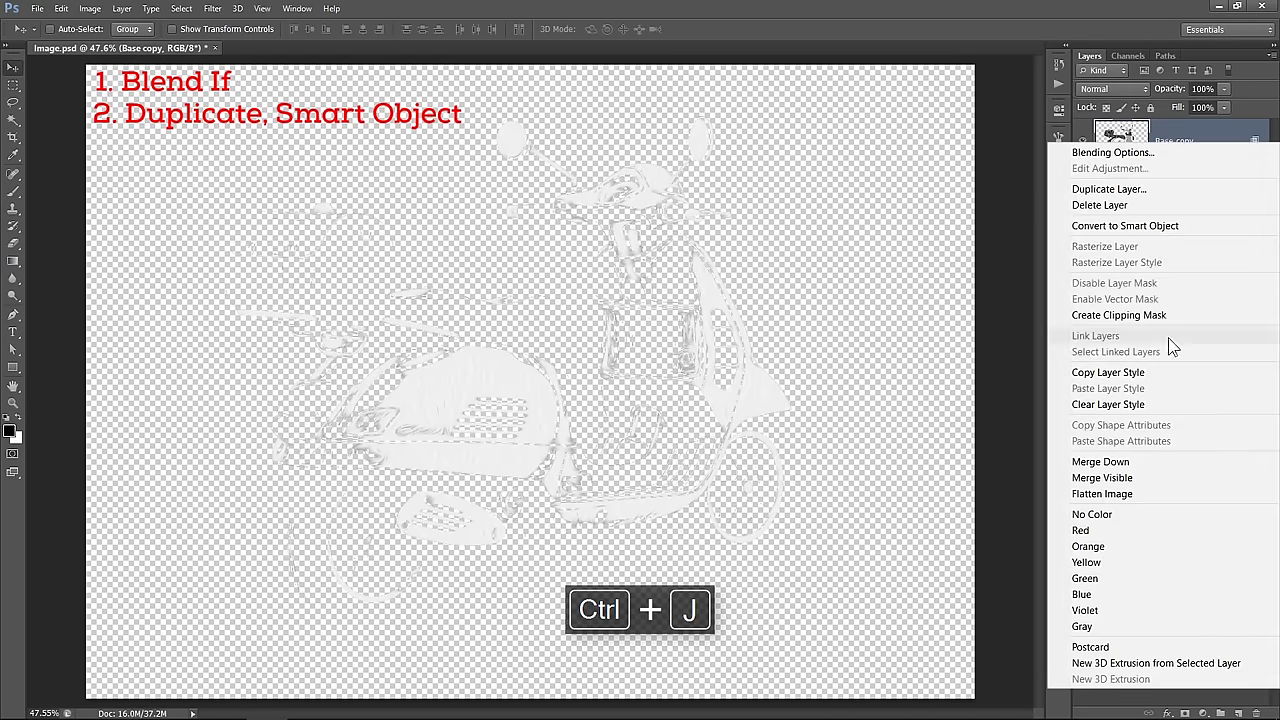
pyautogui.click(1165, 226)
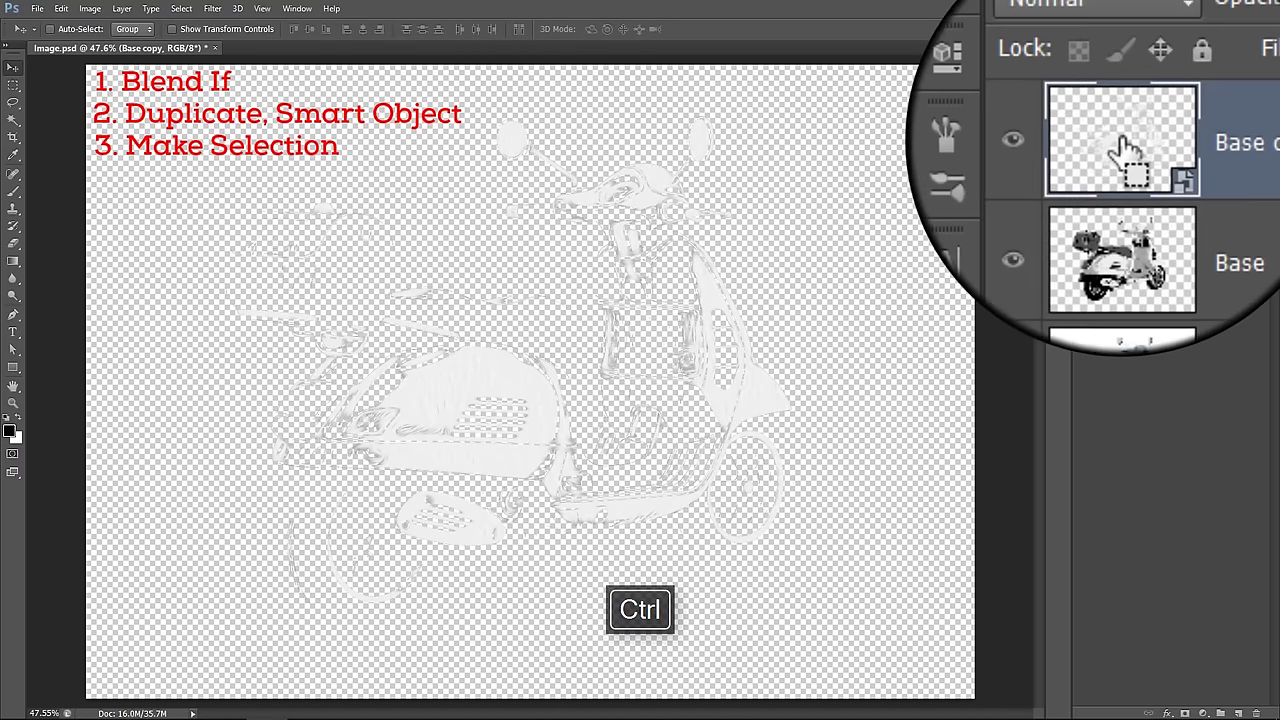
# Load the layer's highlight pixels as a selection and make a work path with 1.5 tolerance.
pyautogui.keyDown('ctrl'); pyautogui.click(1122, 143); pyautogui.keyUp('ctrl')
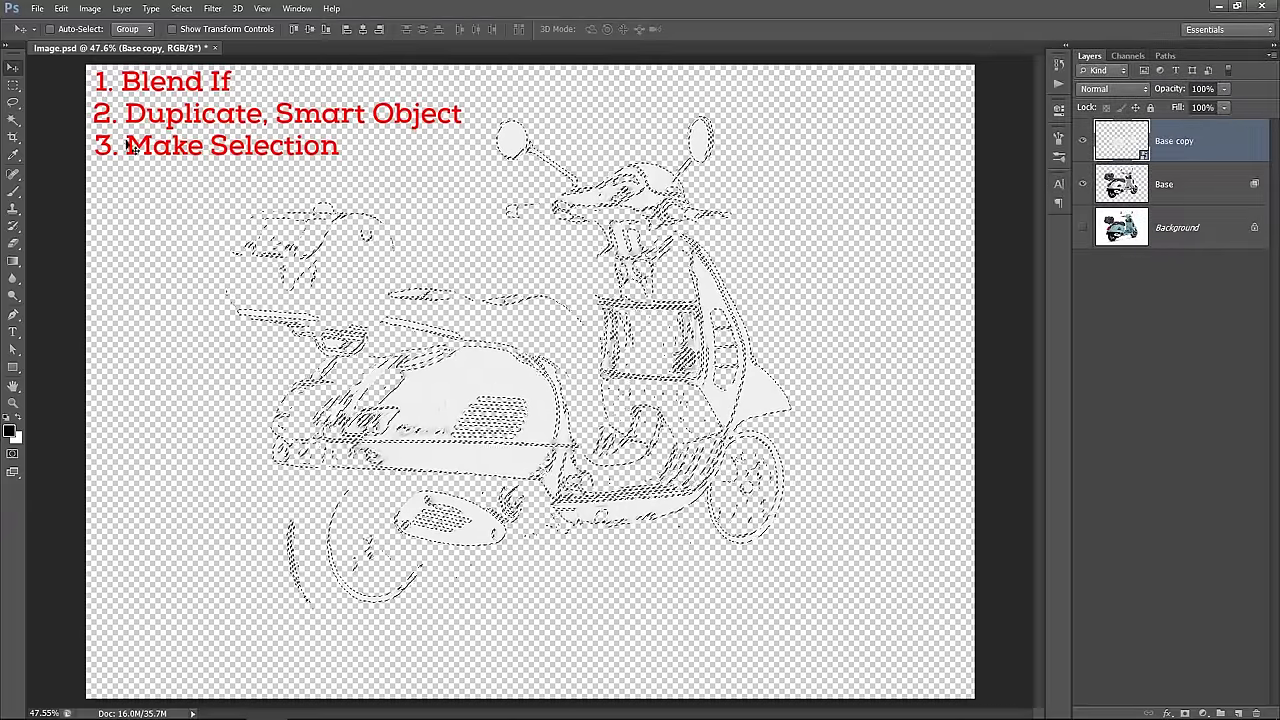
pyautogui.click(13, 85)
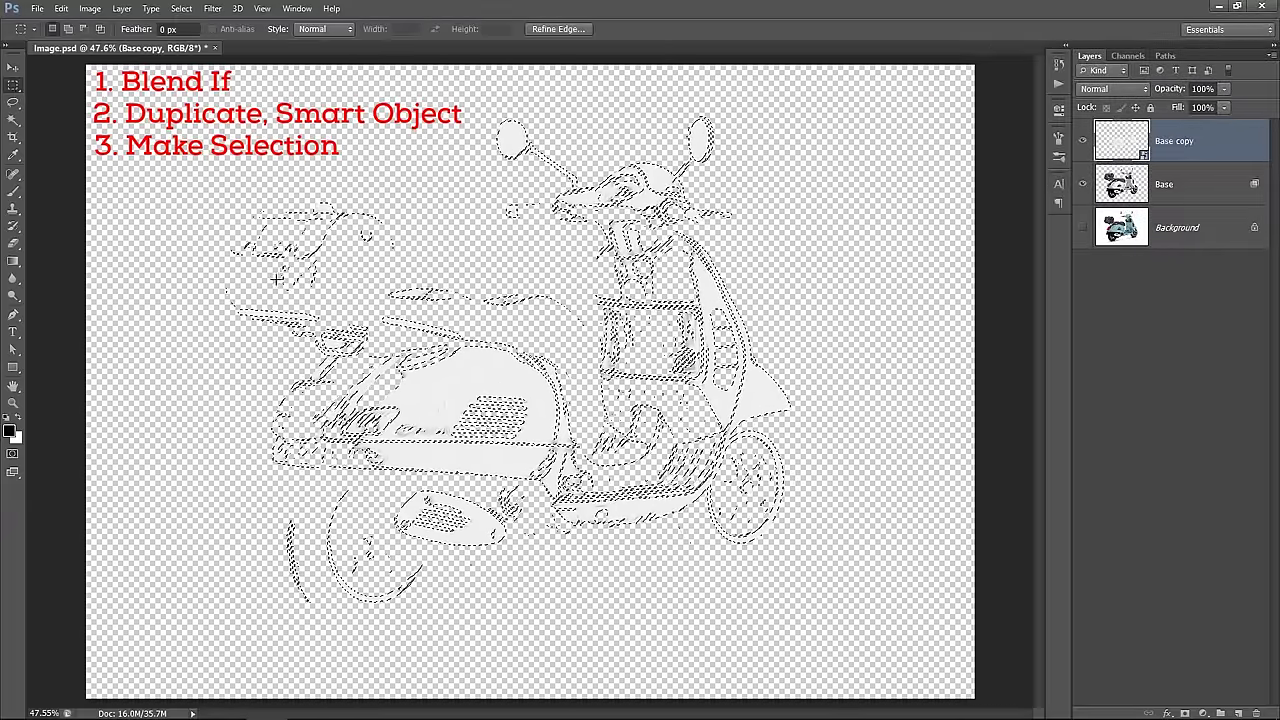
pyautogui.rightClick(468, 384)
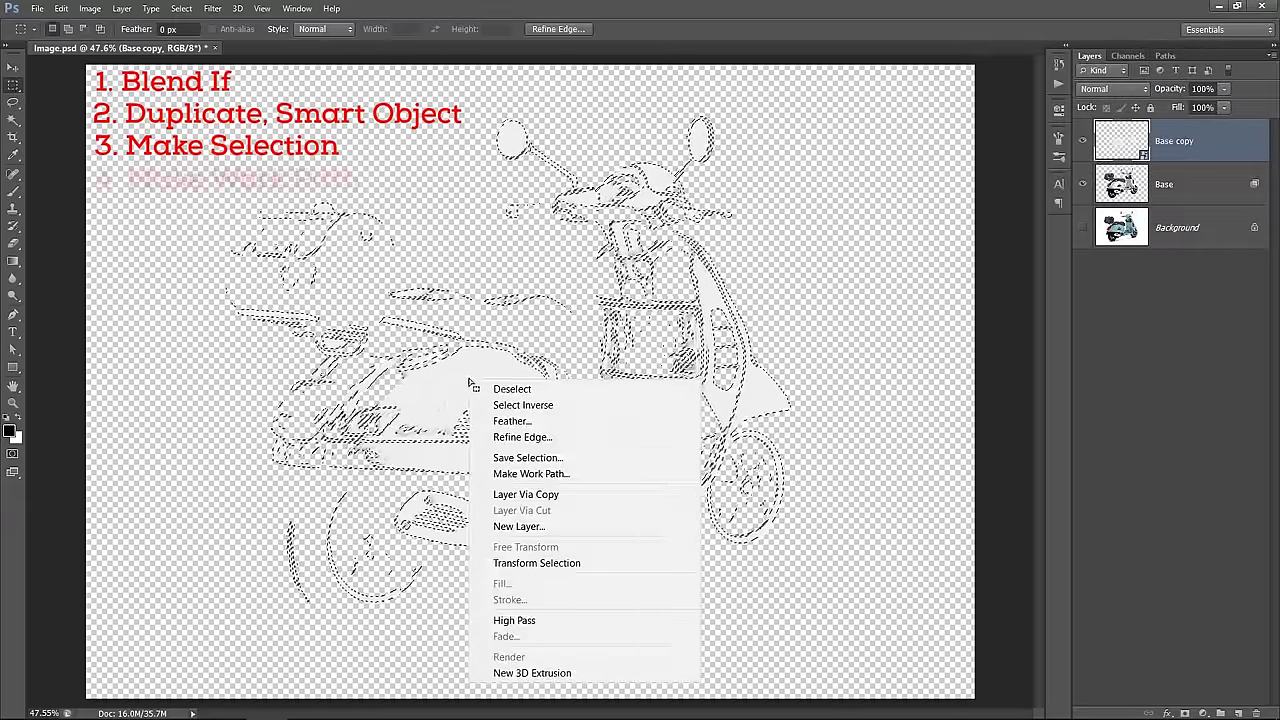
pyautogui.click(505, 474)
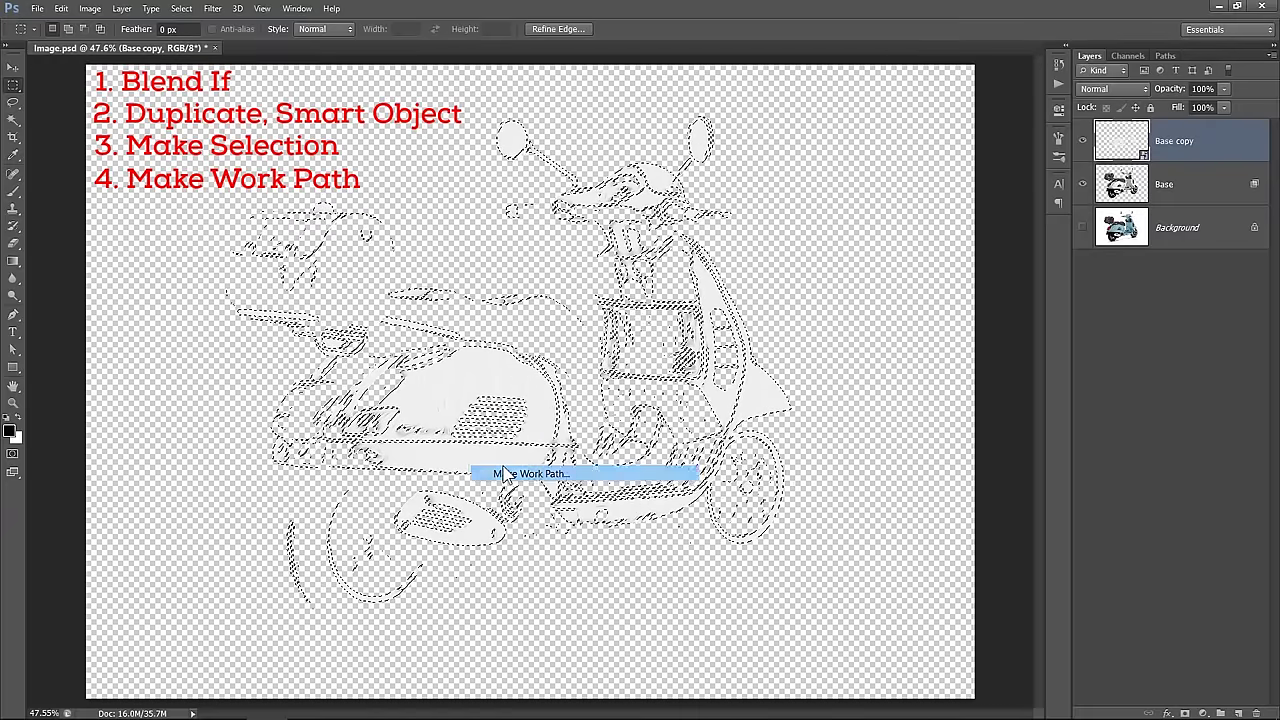
pyautogui.click(624, 247)
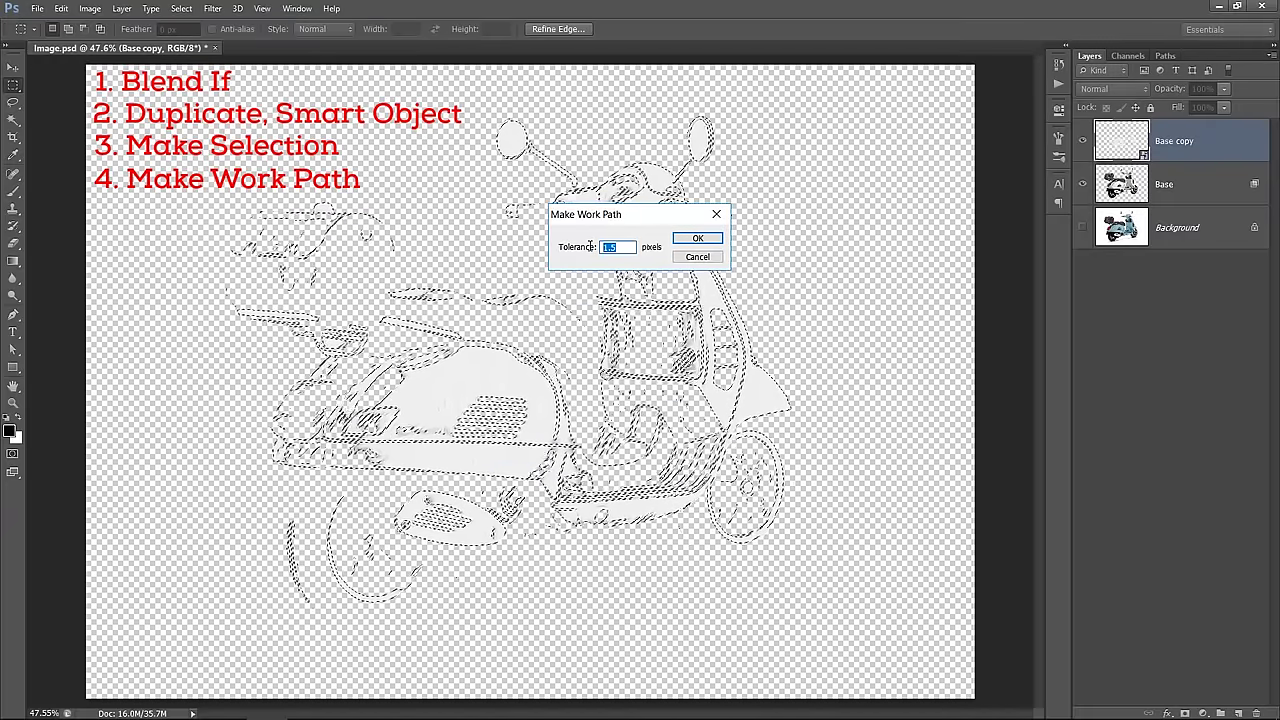
pyautogui.click(680, 237)
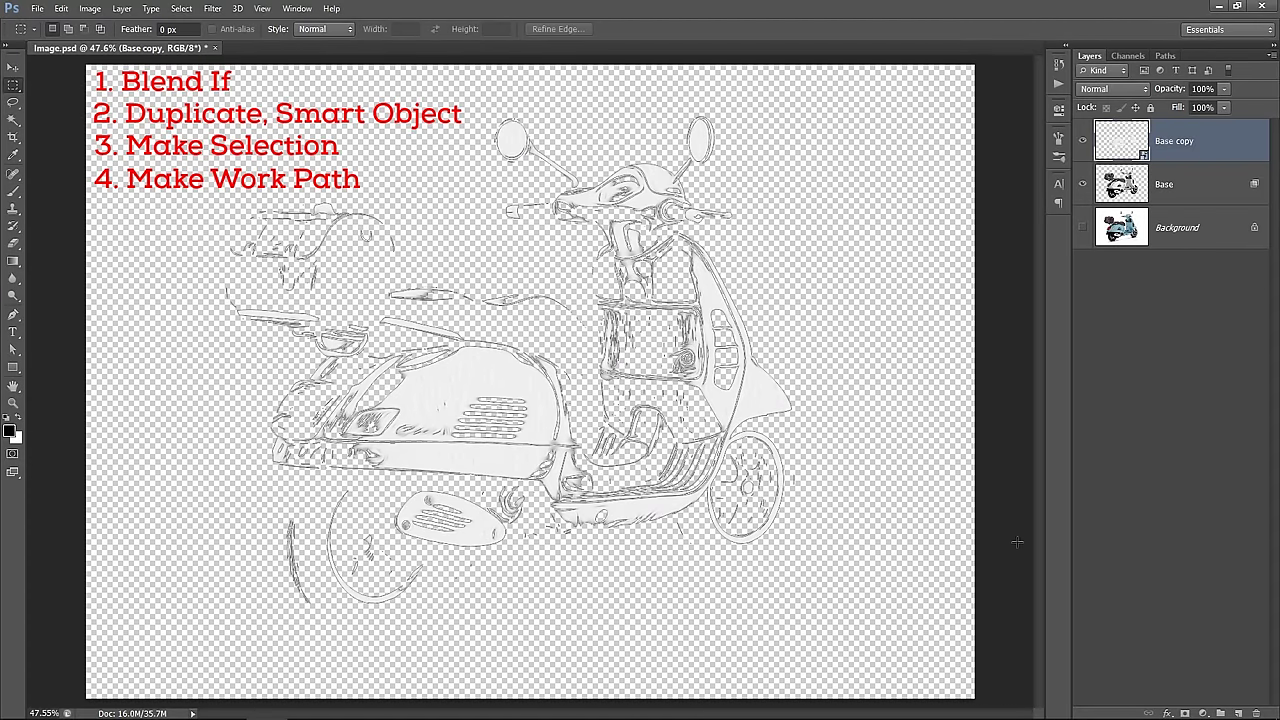
# Add a white Solid Color fill layer and rename it 'Highlights'.
pyautogui.click(1203, 713)
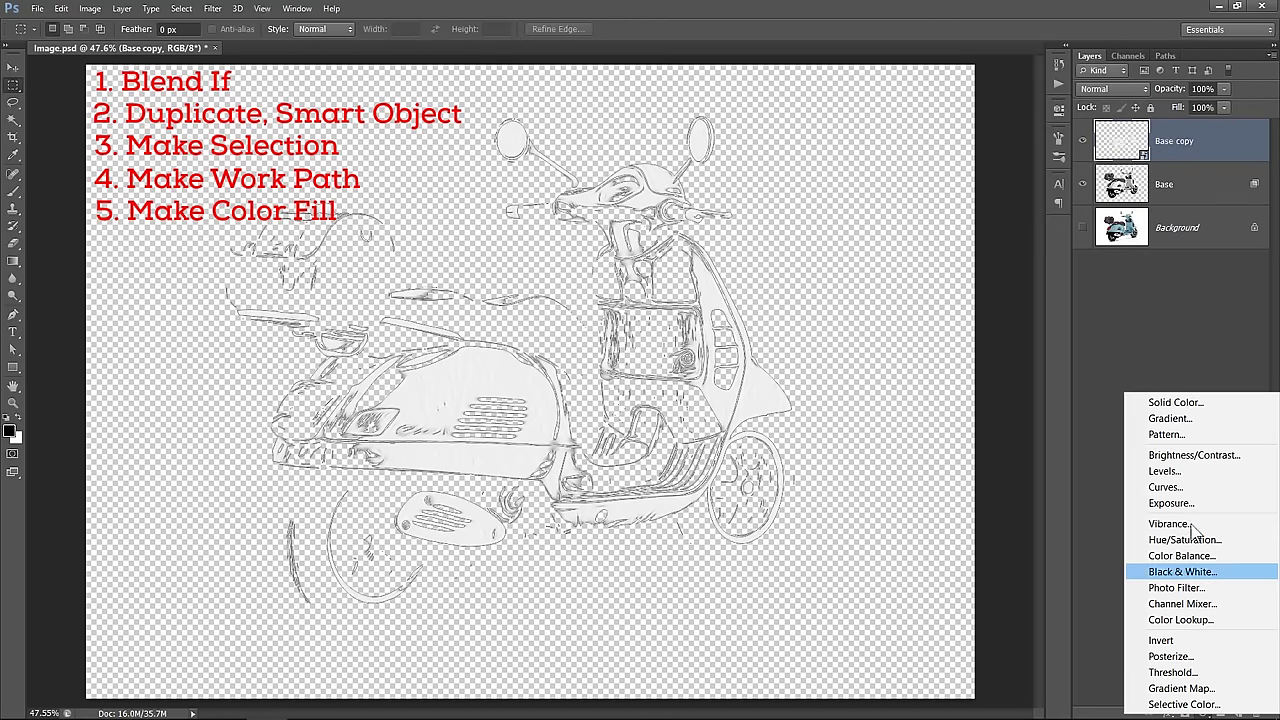
pyautogui.click(1197, 404)
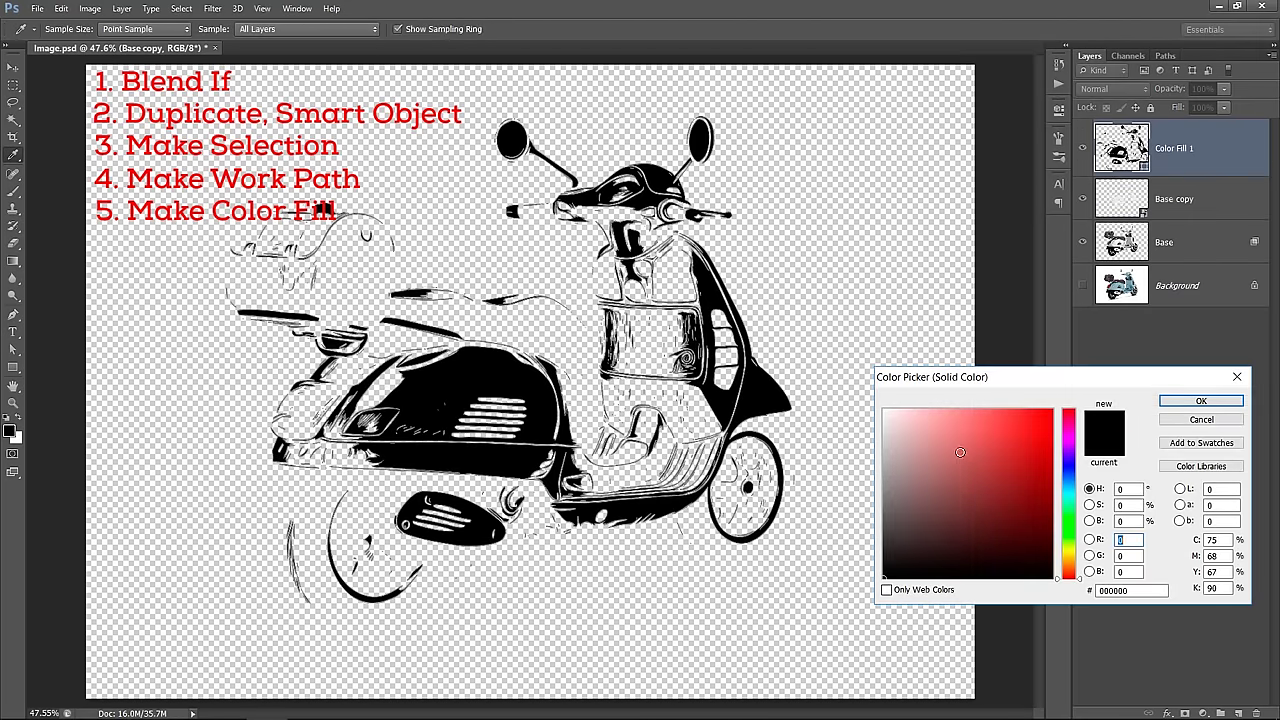
pyautogui.moveTo(952, 449); pyautogui.dragTo(850, 406)
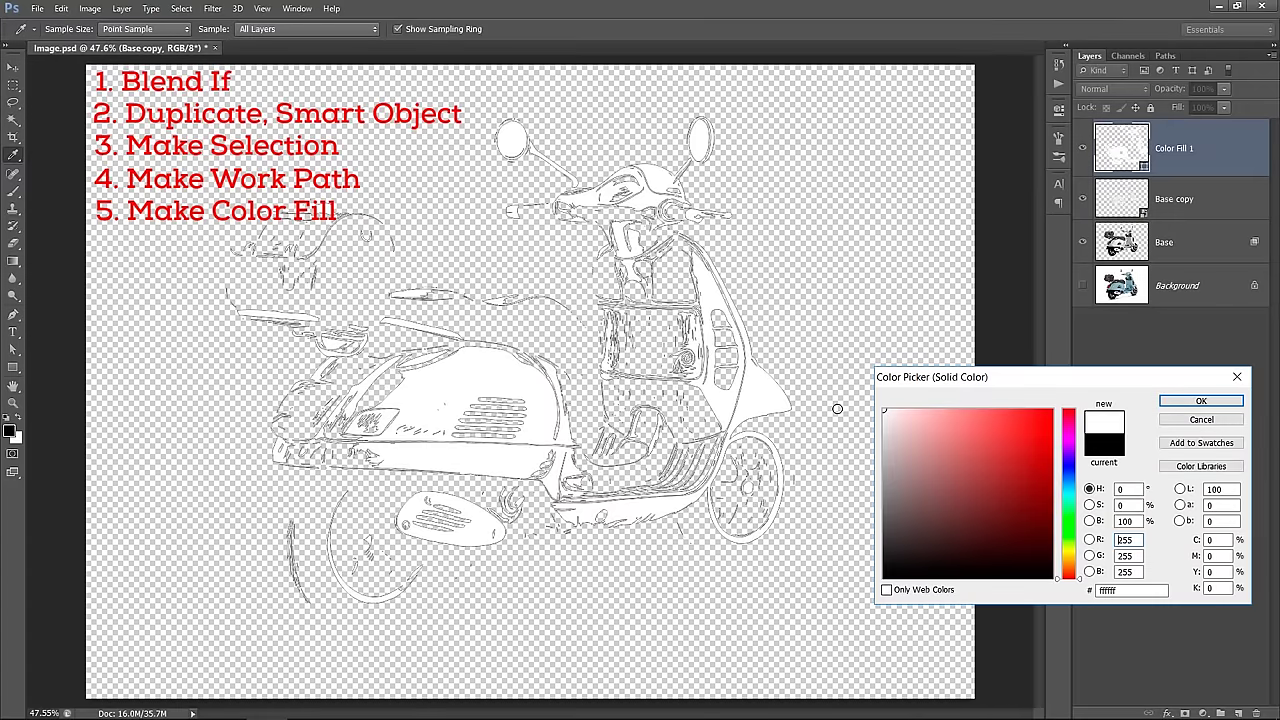
pyautogui.click(1200, 401)
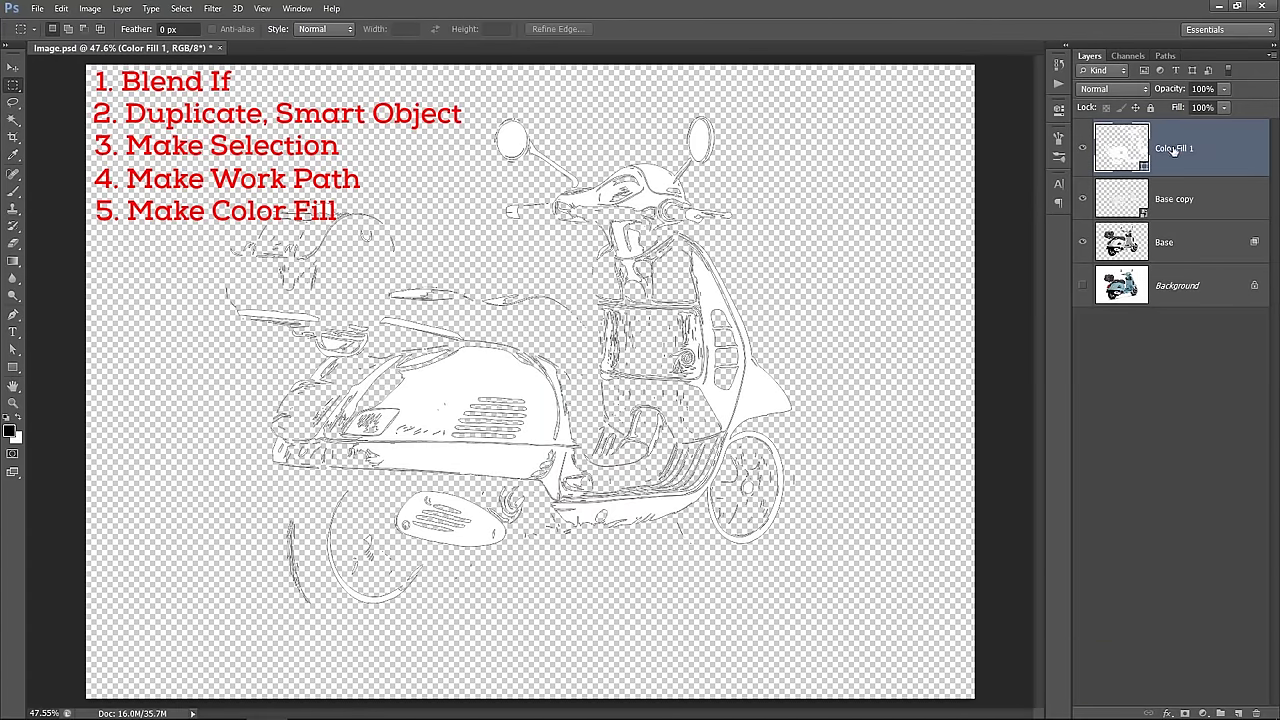
pyautogui.doubleClick(1174, 149)
pyautogui.write('Highlight')
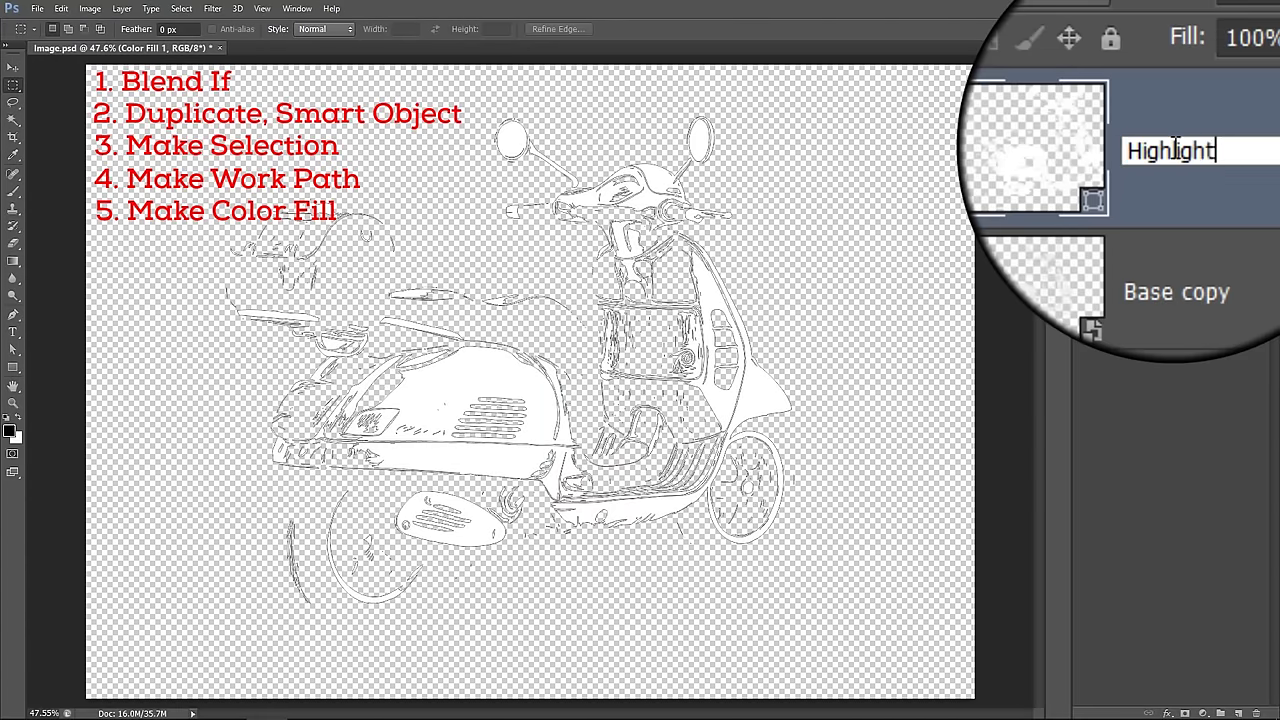
pyautogui.write('s')
pyautogui.press('Return')
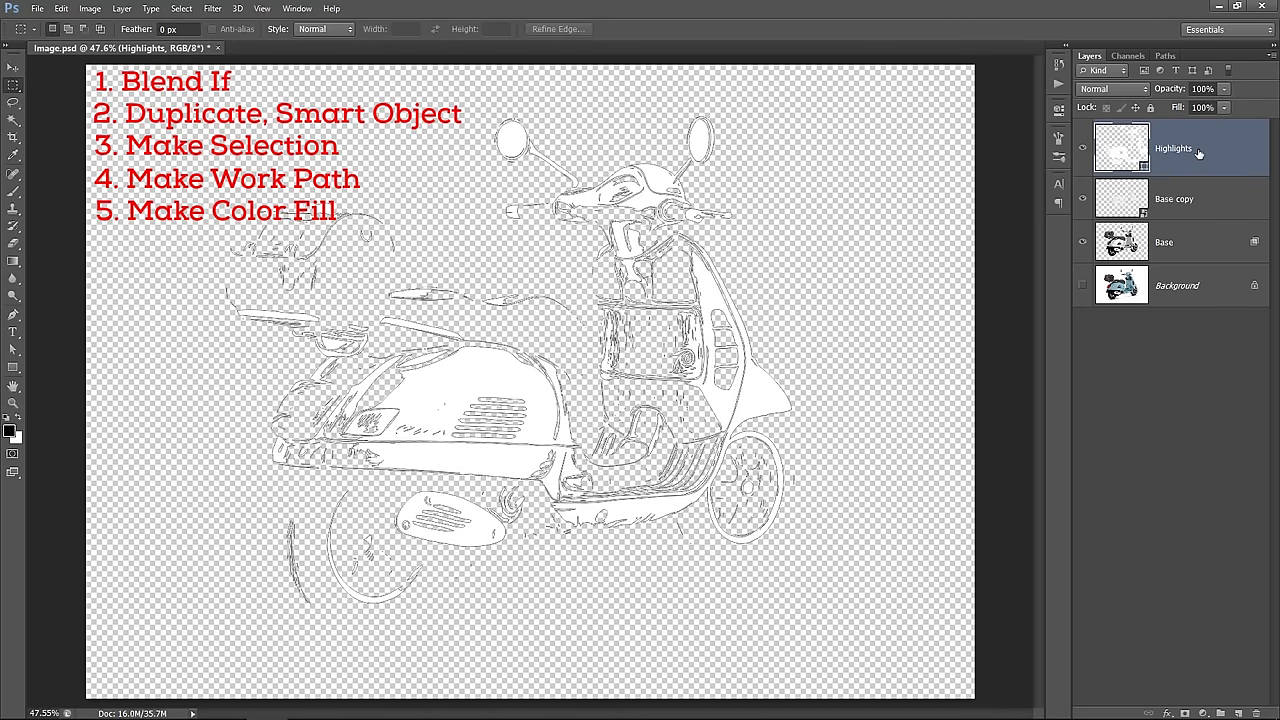
# Delete the Base copy layer and hide the Base layer.
pyautogui.click(1231, 206)
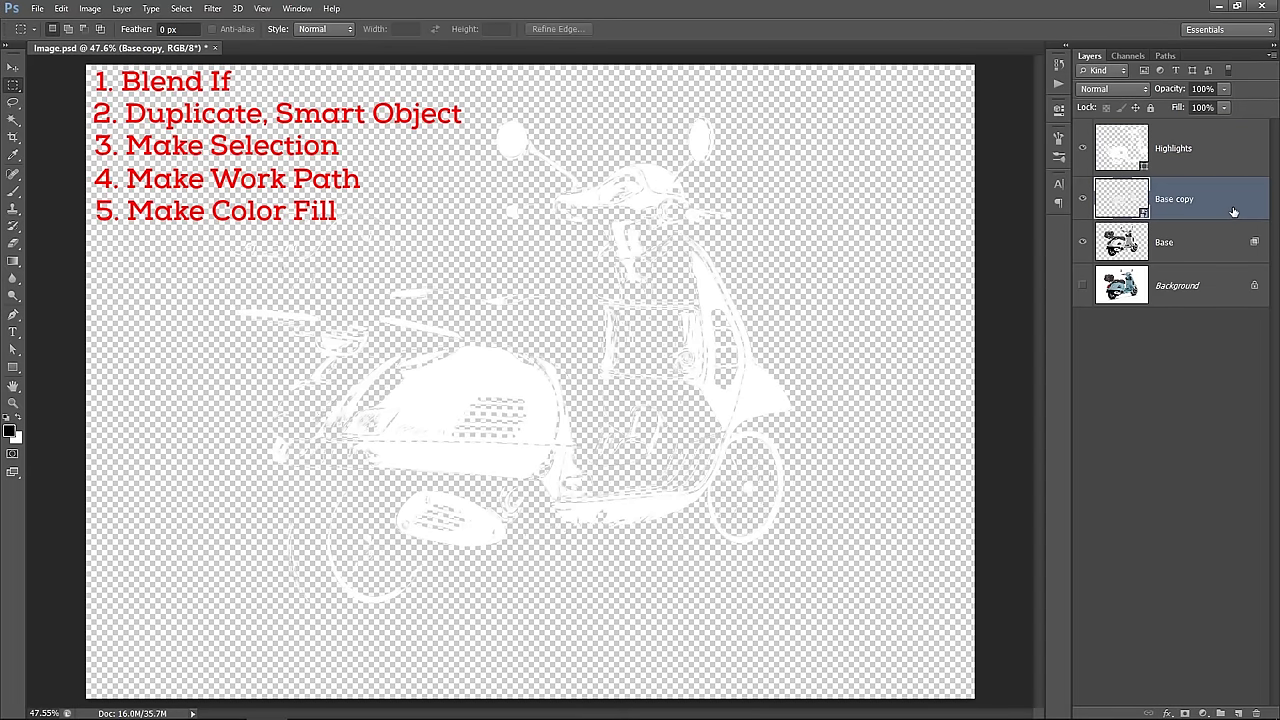
pyautogui.press('Delete')
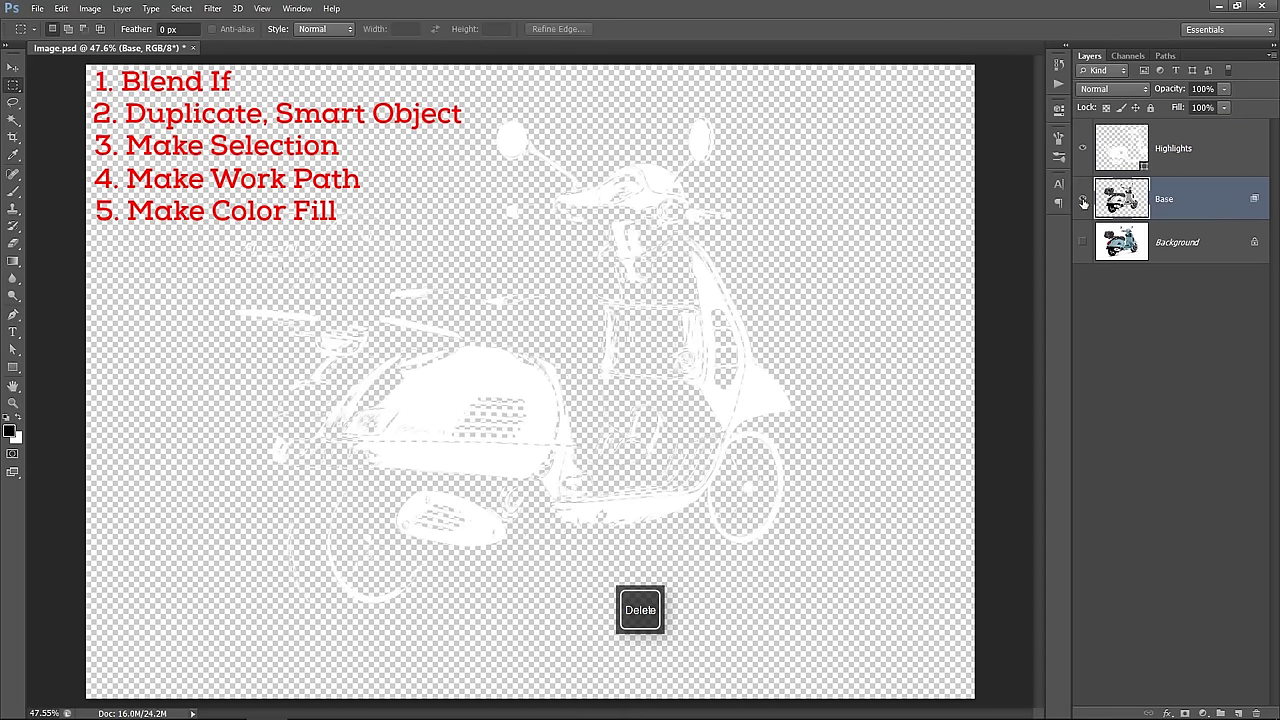
pyautogui.click(1083, 203)
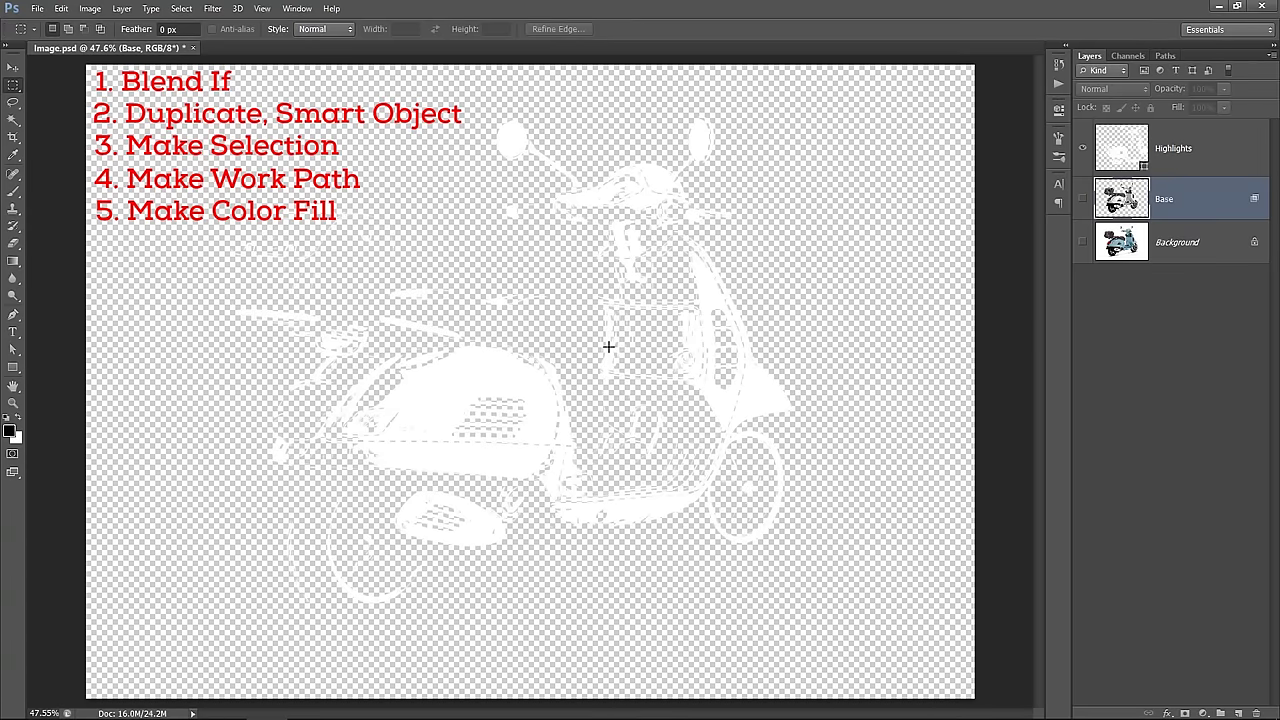
# Select all anchor points of the highlight path on the Highlights layer.
pyautogui.click(13, 349)
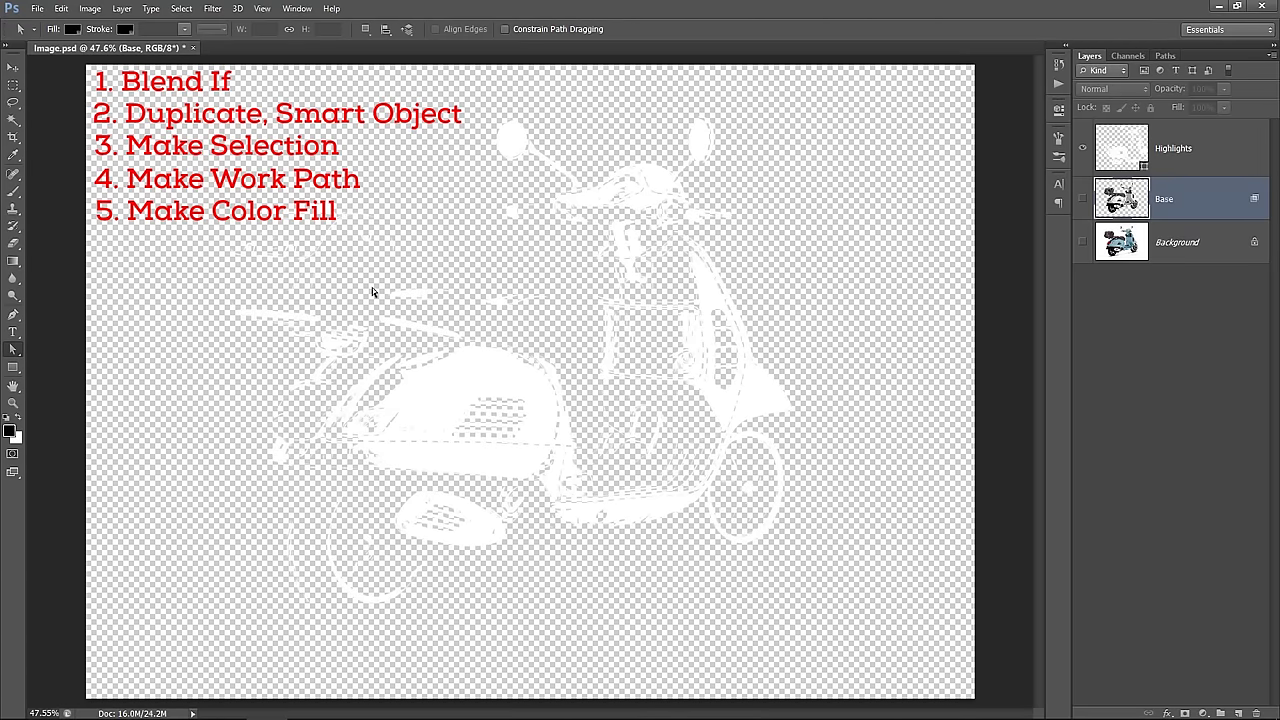
pyautogui.click(1218, 153)
pyautogui.moveTo(828, 186); pyautogui.dragTo(328, 517)
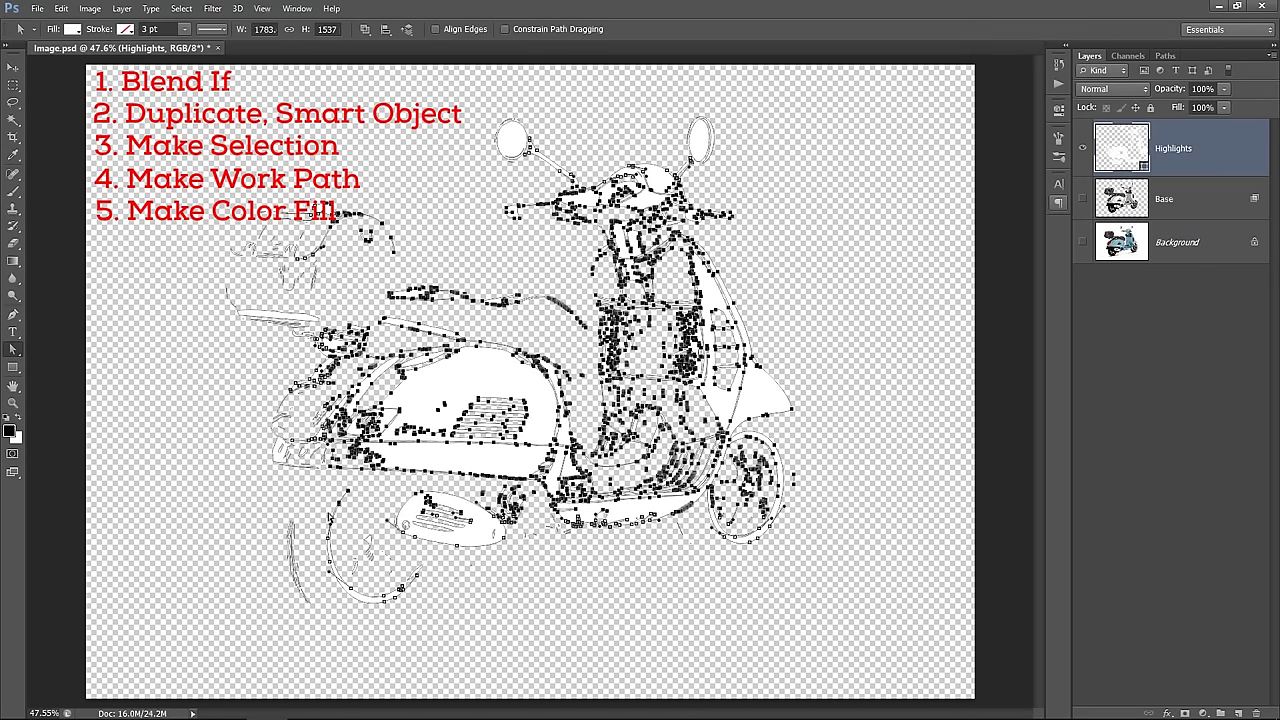
pyautogui.click(13, 66)
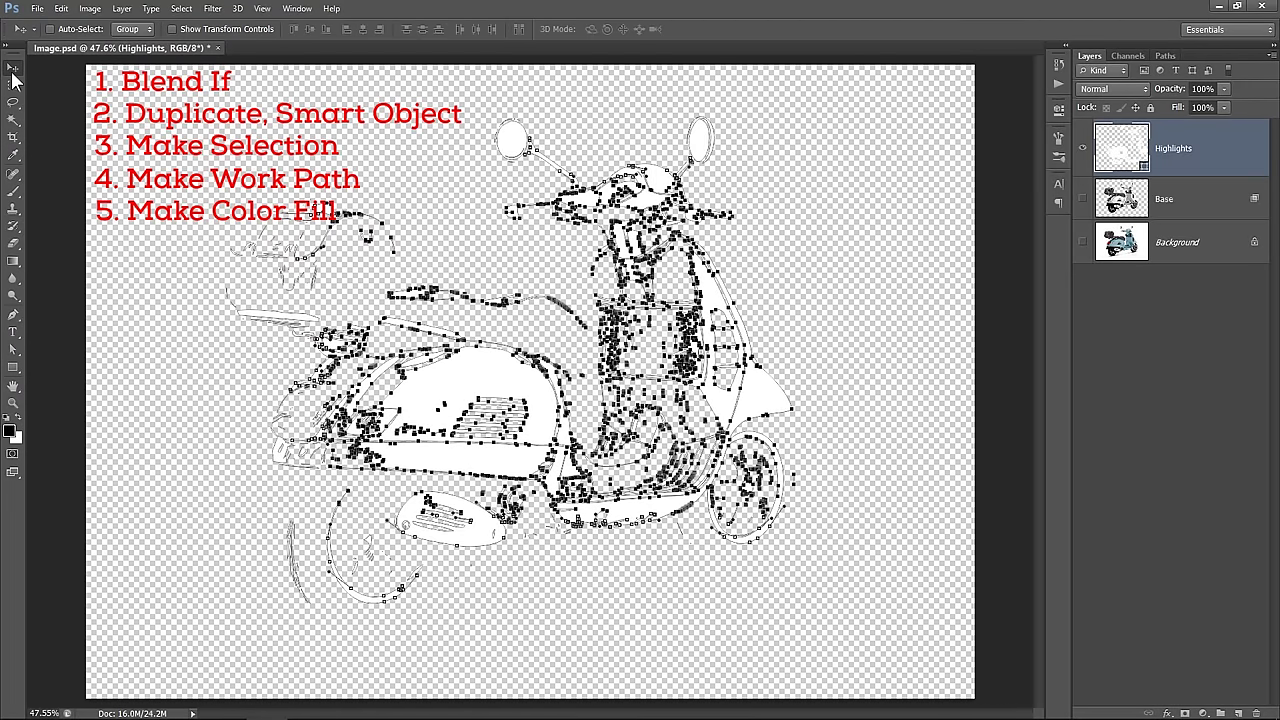
# Hide the Highlights layer and show the Base layer on its own.
pyautogui.click(1191, 353)
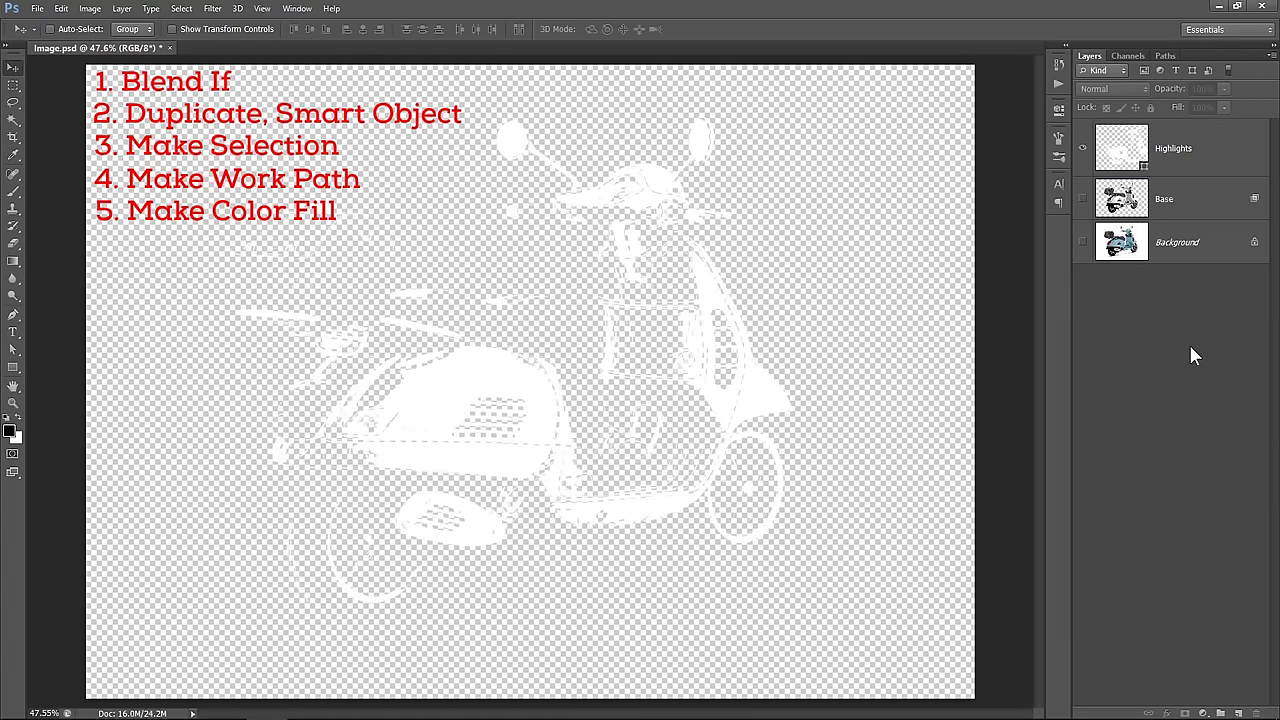
pyautogui.click(1196, 200)
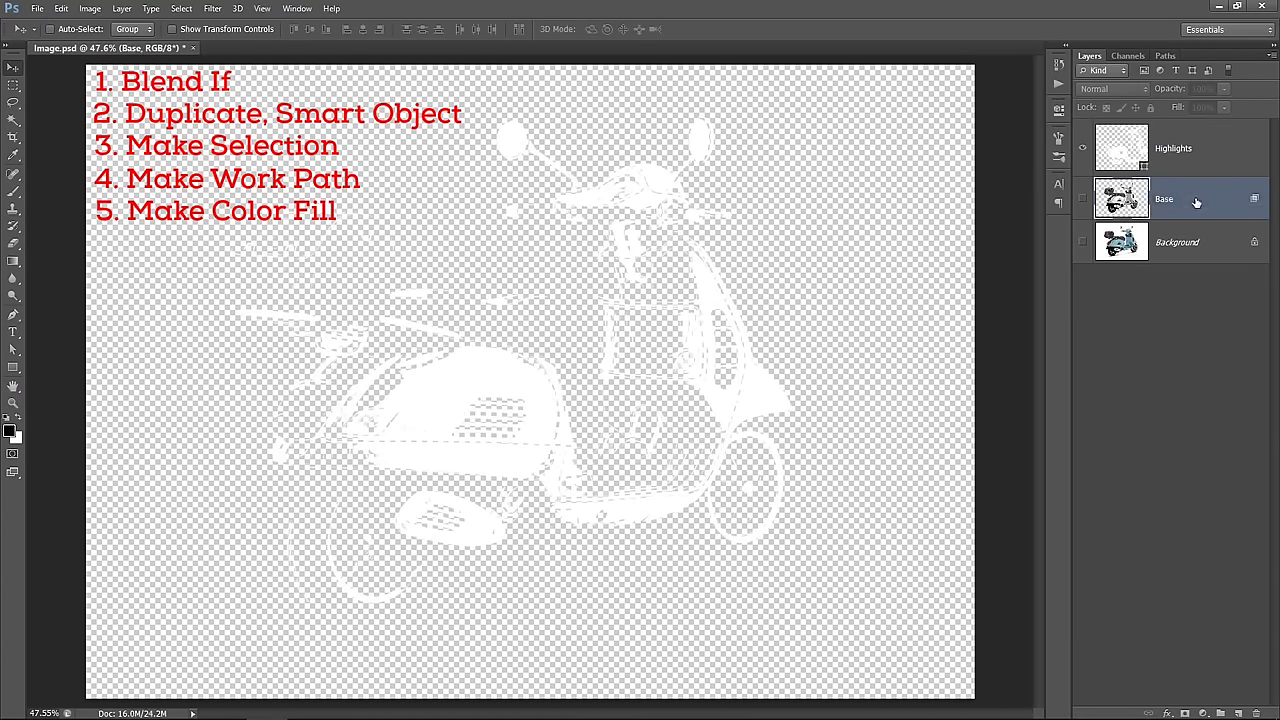
pyautogui.click(1082, 148)
pyautogui.click(1083, 200)
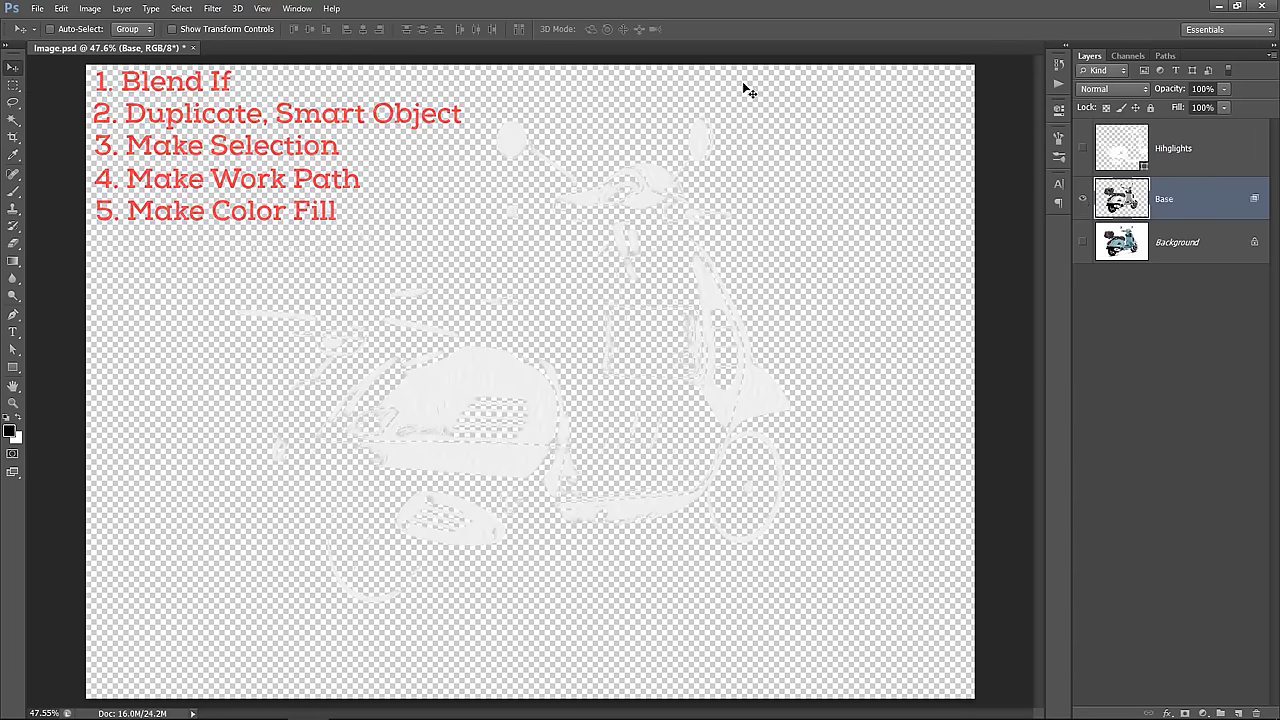
# Load the 'Vectorizer with Blend If!' action set into the Actions panel.
pyautogui.click(297, 8)
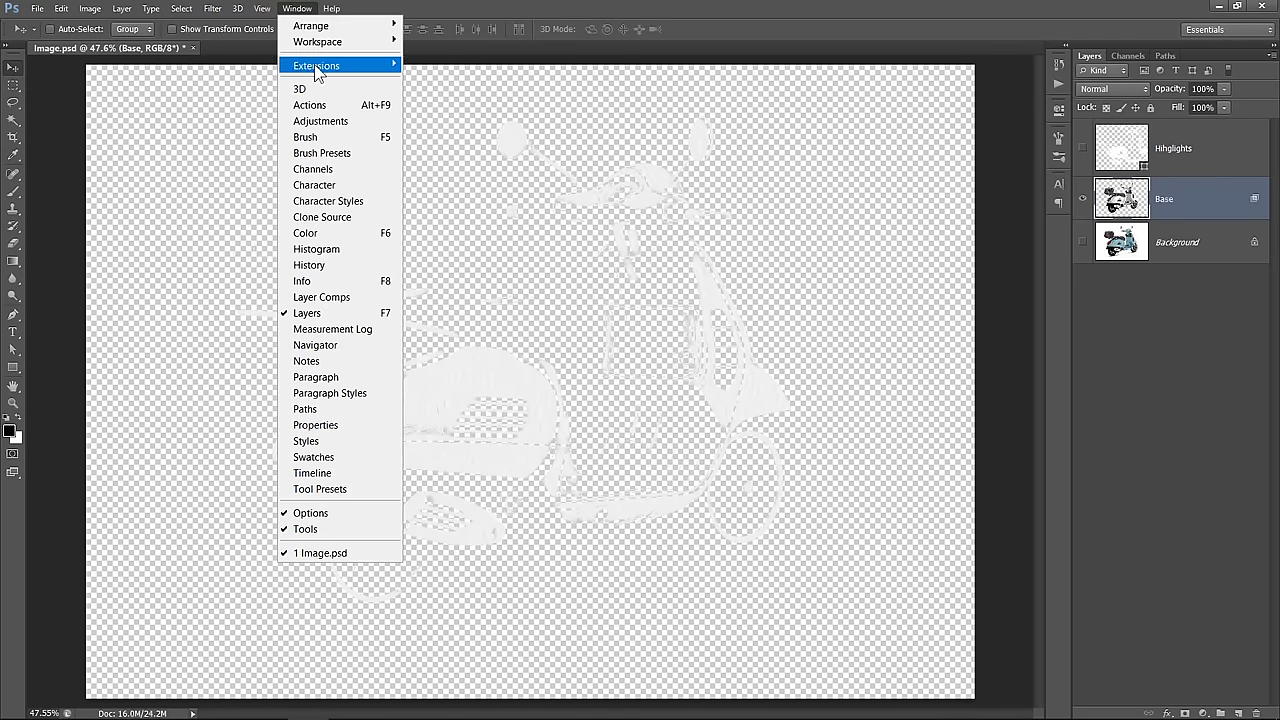
pyautogui.click(323, 104)
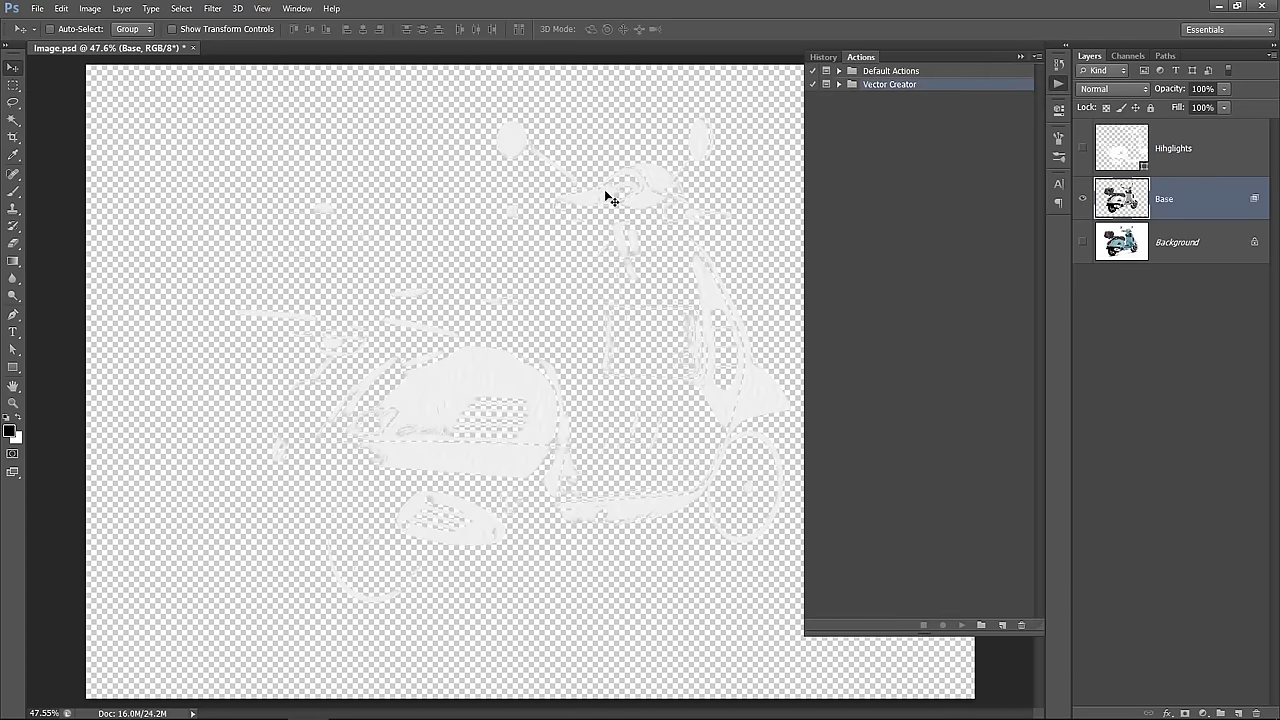
pyautogui.click(1036, 57)
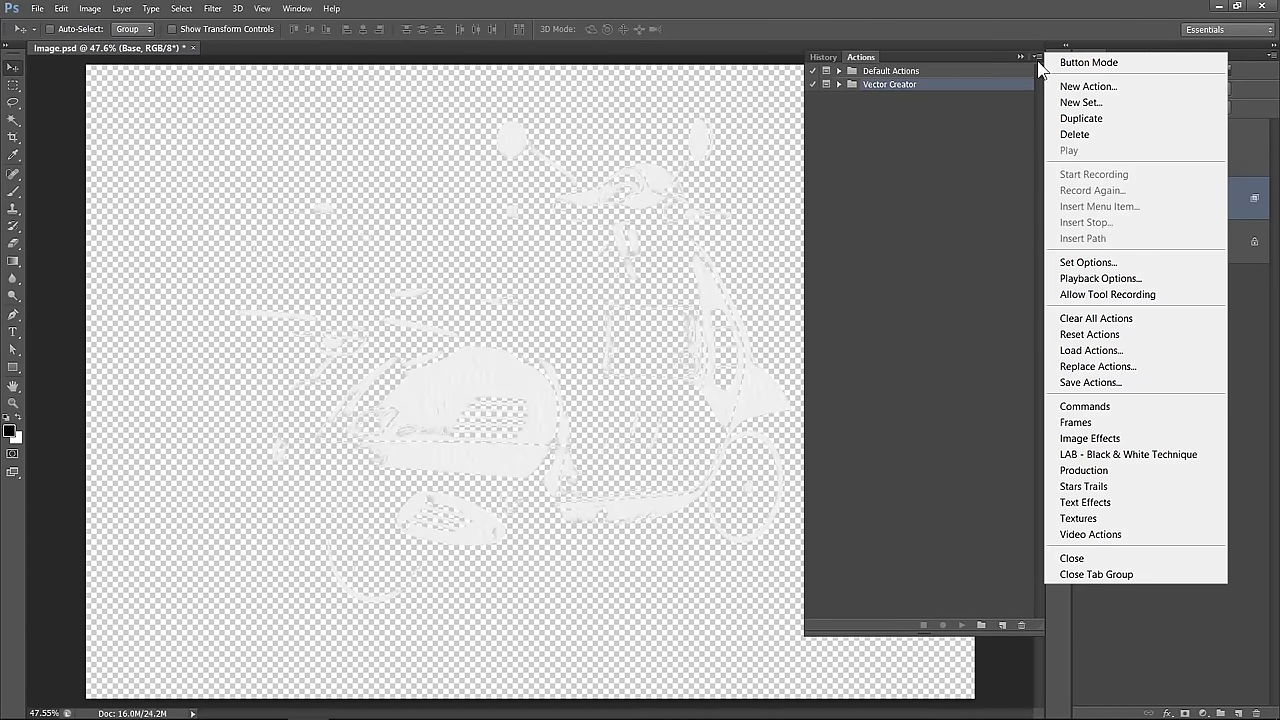
pyautogui.click(1092, 351)
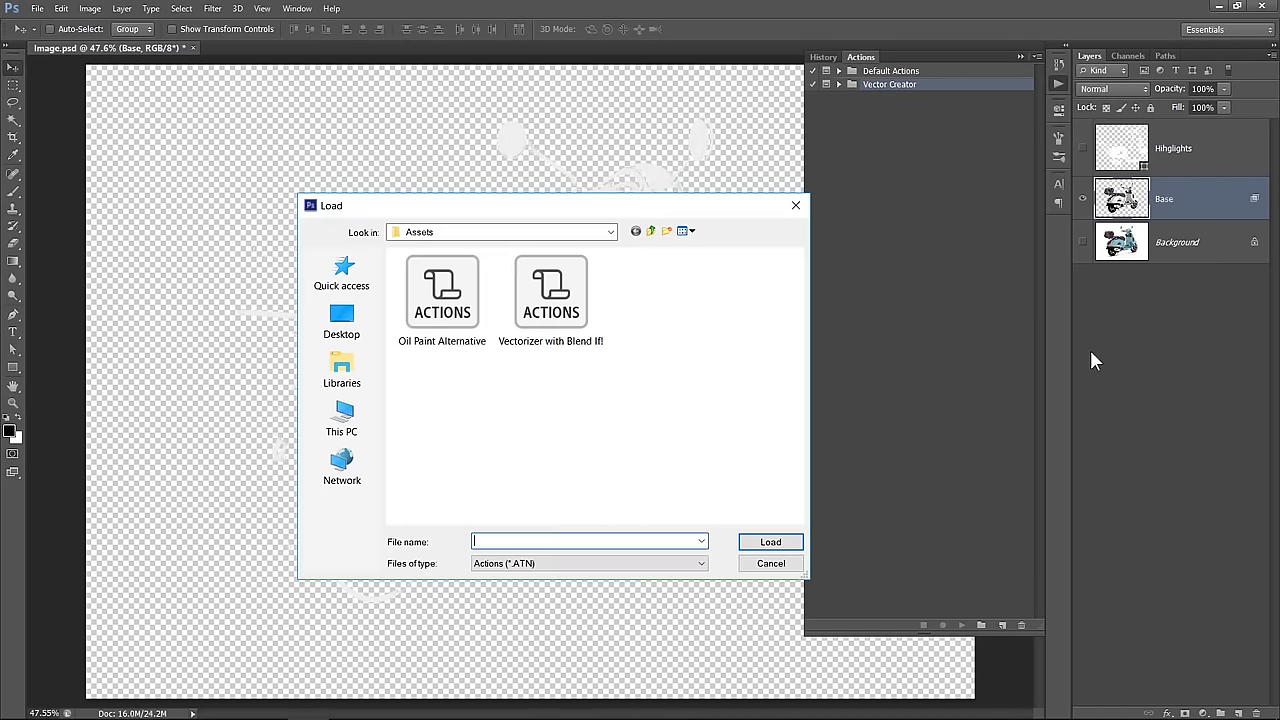
pyautogui.click(556, 336)
pyautogui.doubleClick(559, 345)
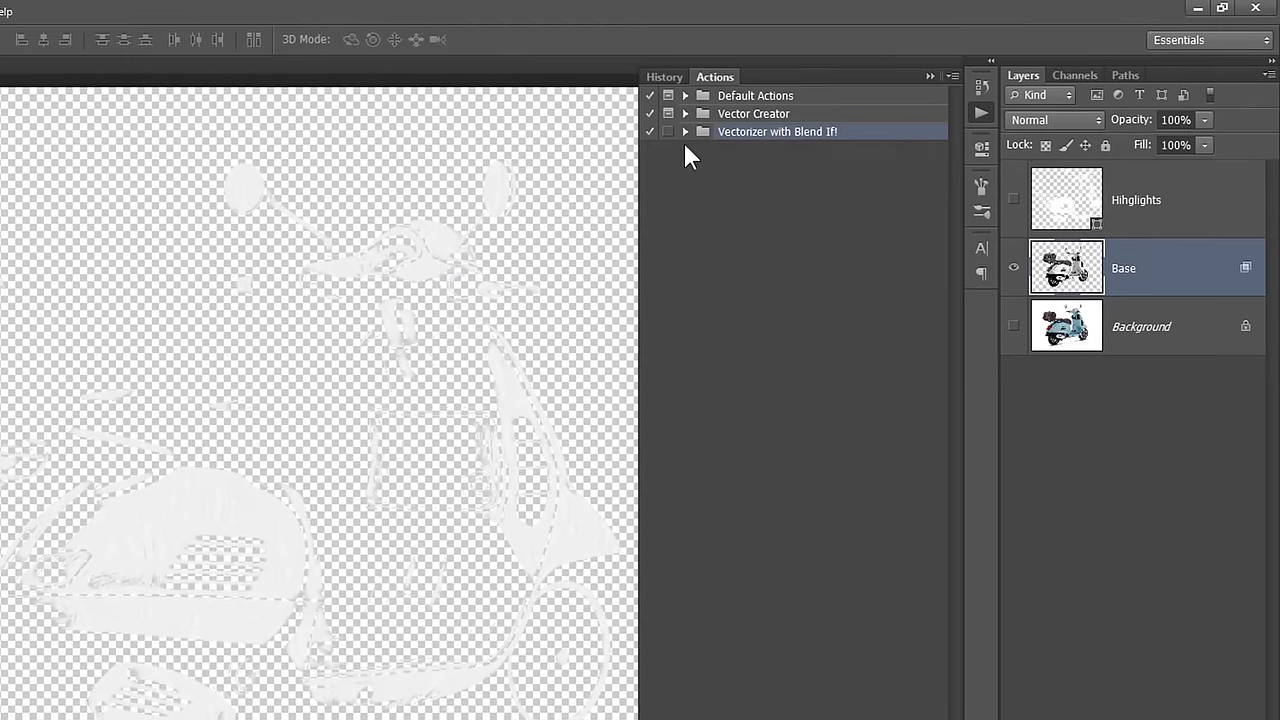
# Expand the set and select its Highlights, Midtones 1, Midtones 2 and Shadow actions.
pyautogui.click(796, 107)
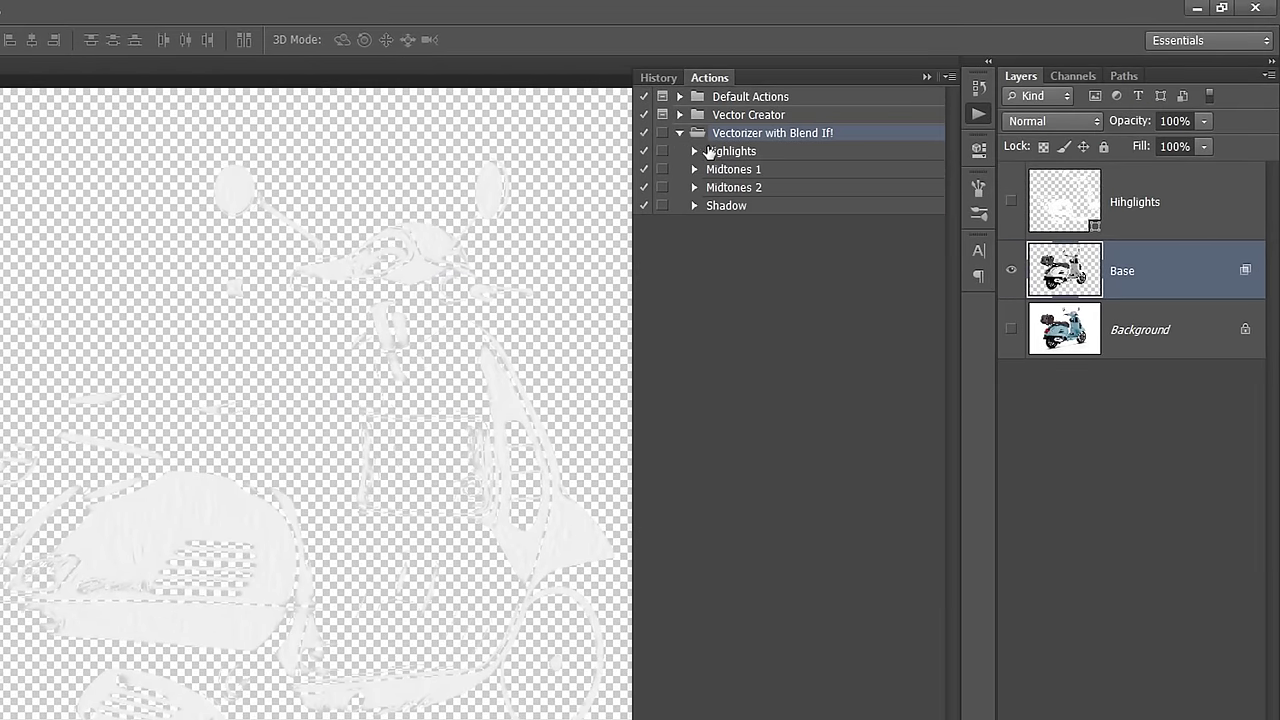
pyautogui.click(712, 155)
pyautogui.click(734, 174)
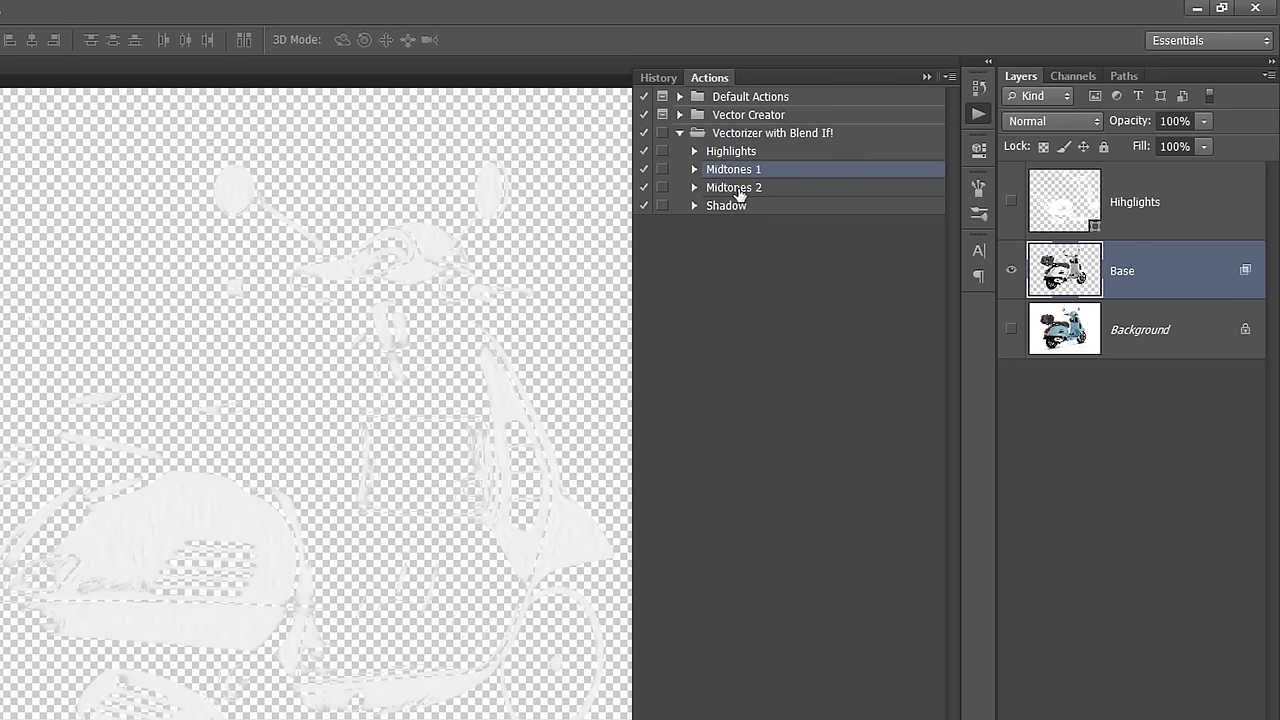
pyautogui.click(740, 190)
pyautogui.click(737, 207)
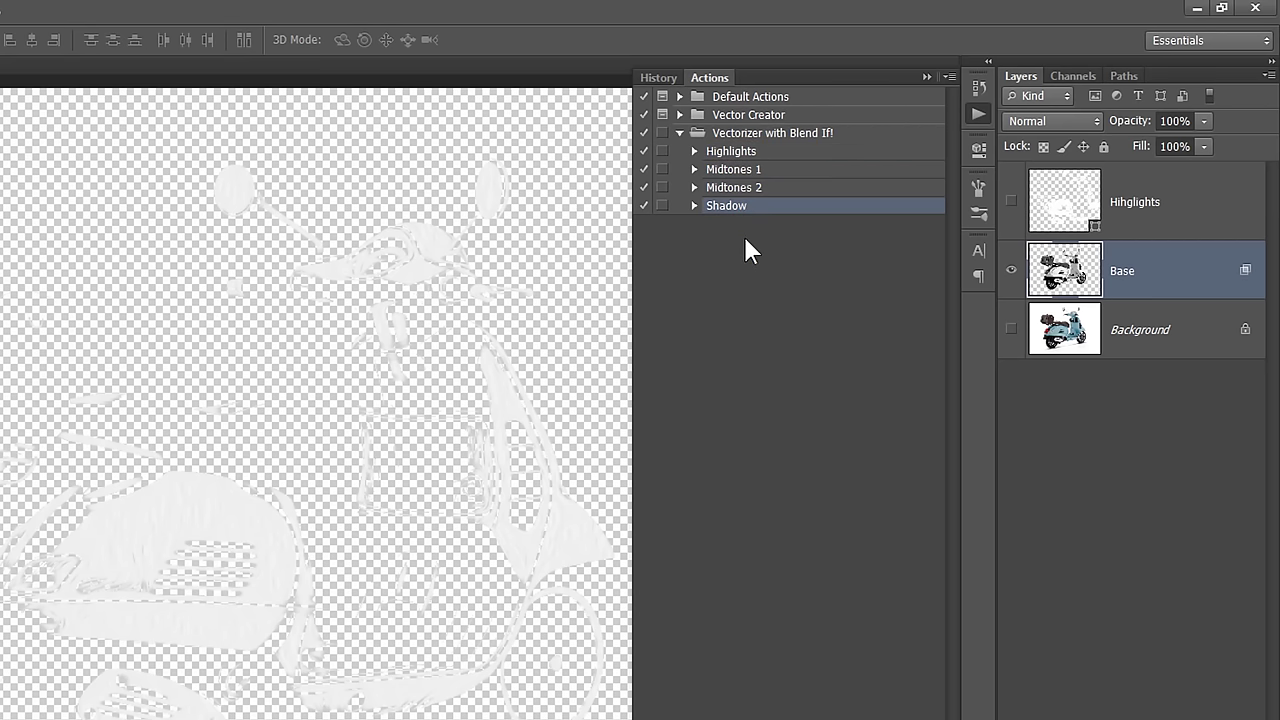
pyautogui.click(745, 152)
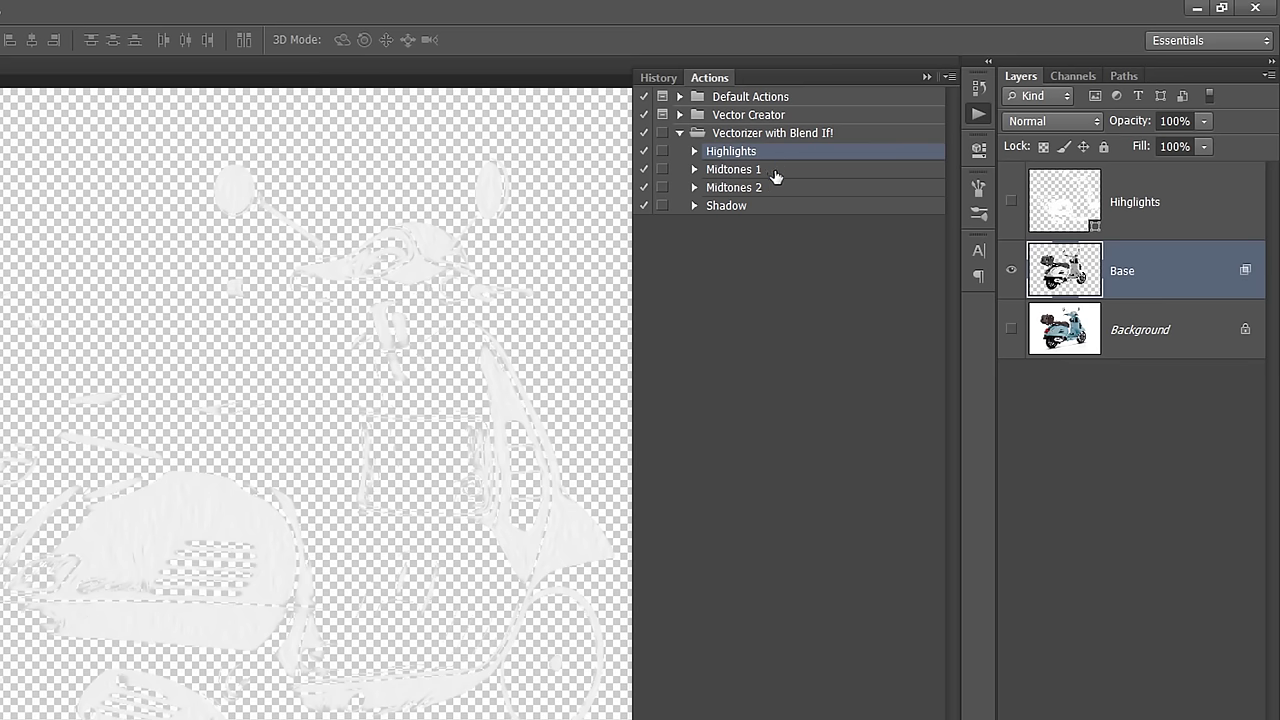
pyautogui.click(774, 172)
pyautogui.keyDown('shift'); pyautogui.click(779, 213); pyautogui.keyUp('shift')
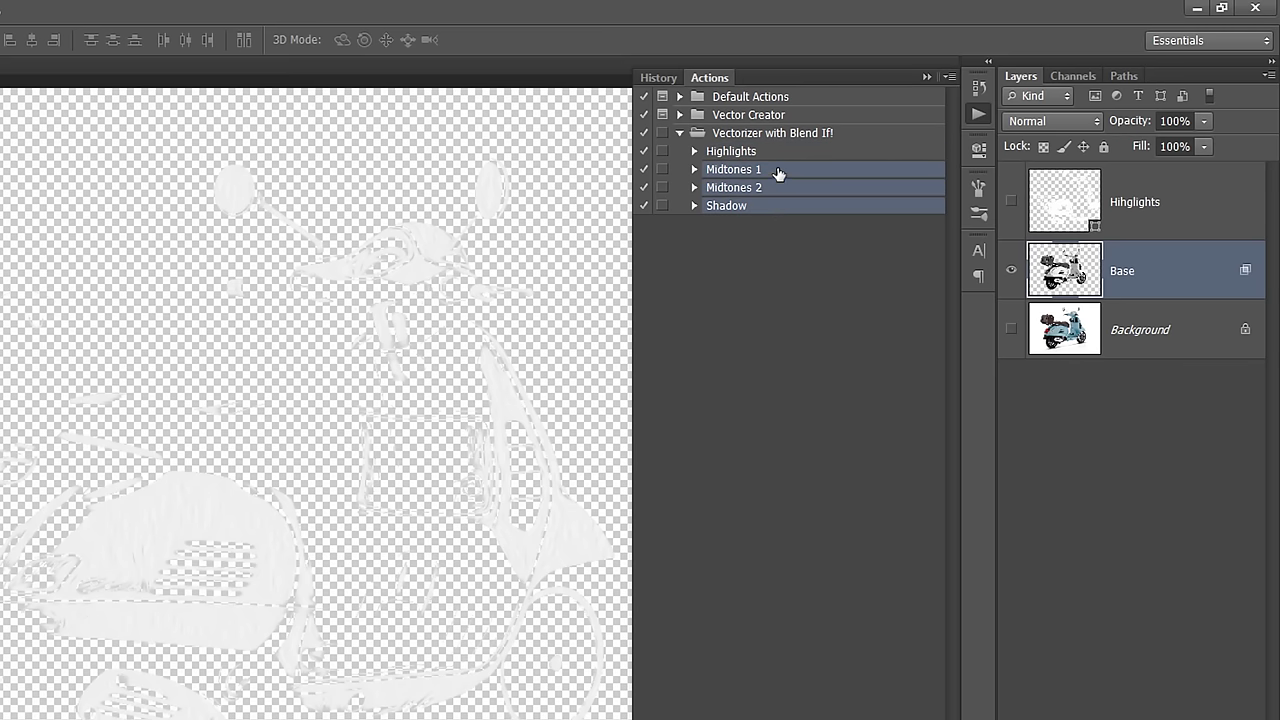
# Select the Midtones 1 action and lower Base's Blend If black threshold to 126.
pyautogui.click(779, 174)
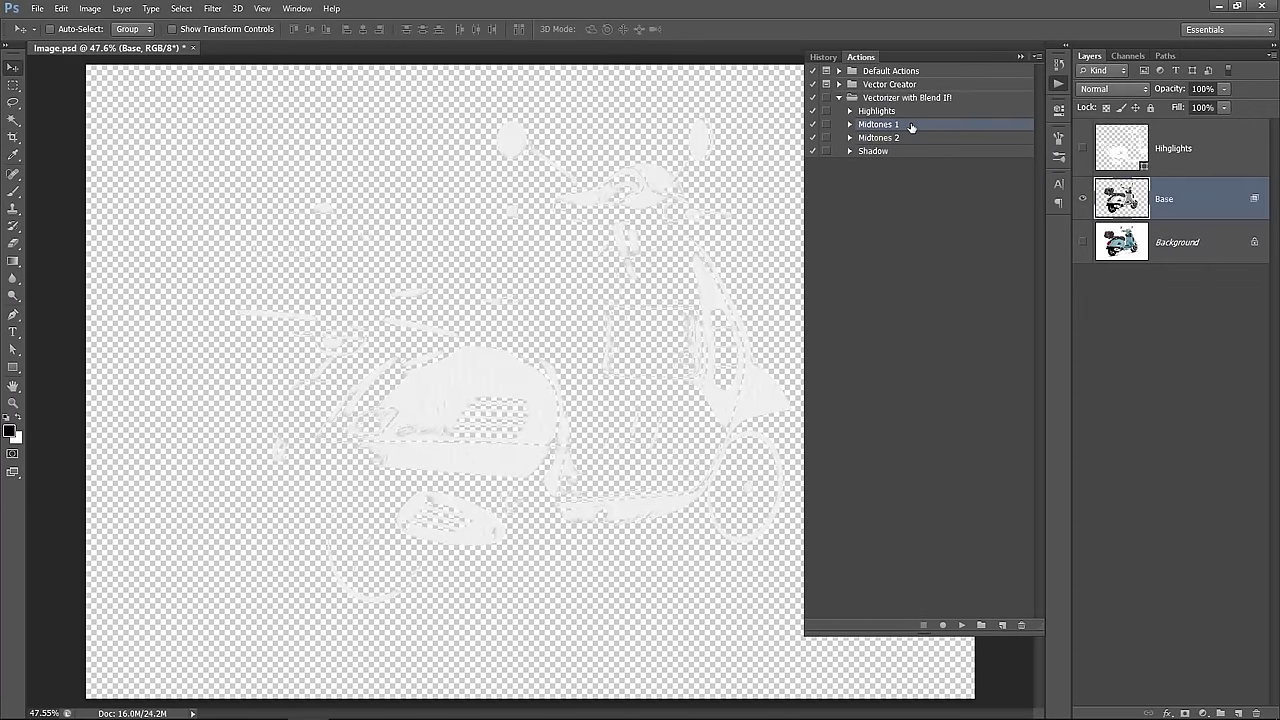
pyautogui.doubleClick(1206, 202)
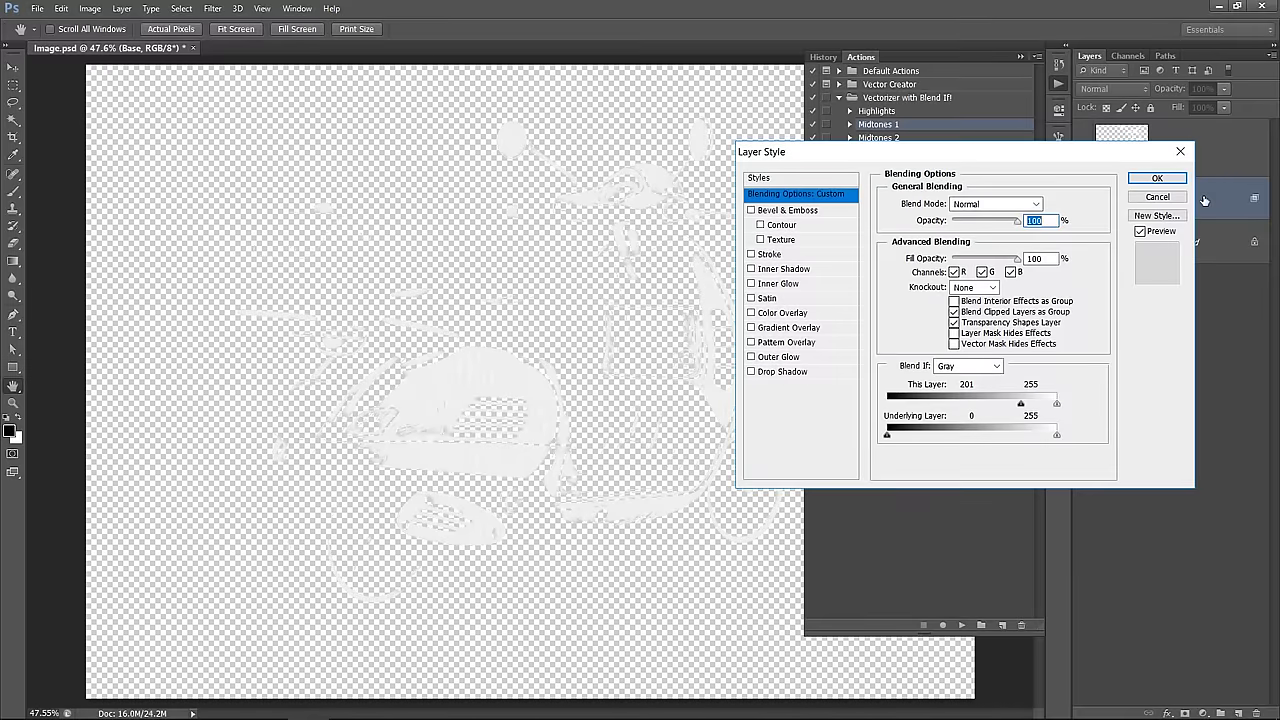
pyautogui.moveTo(1020, 404); pyautogui.dragTo(973, 405)
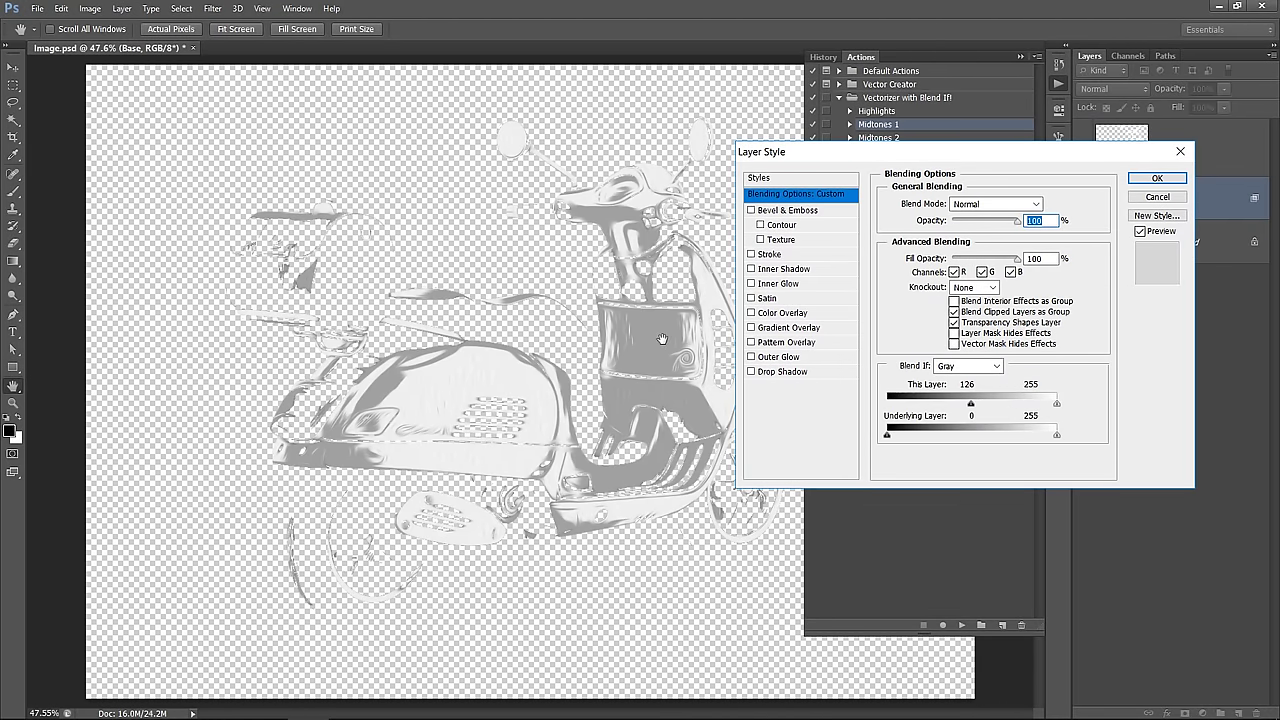
pyautogui.click(1150, 180)
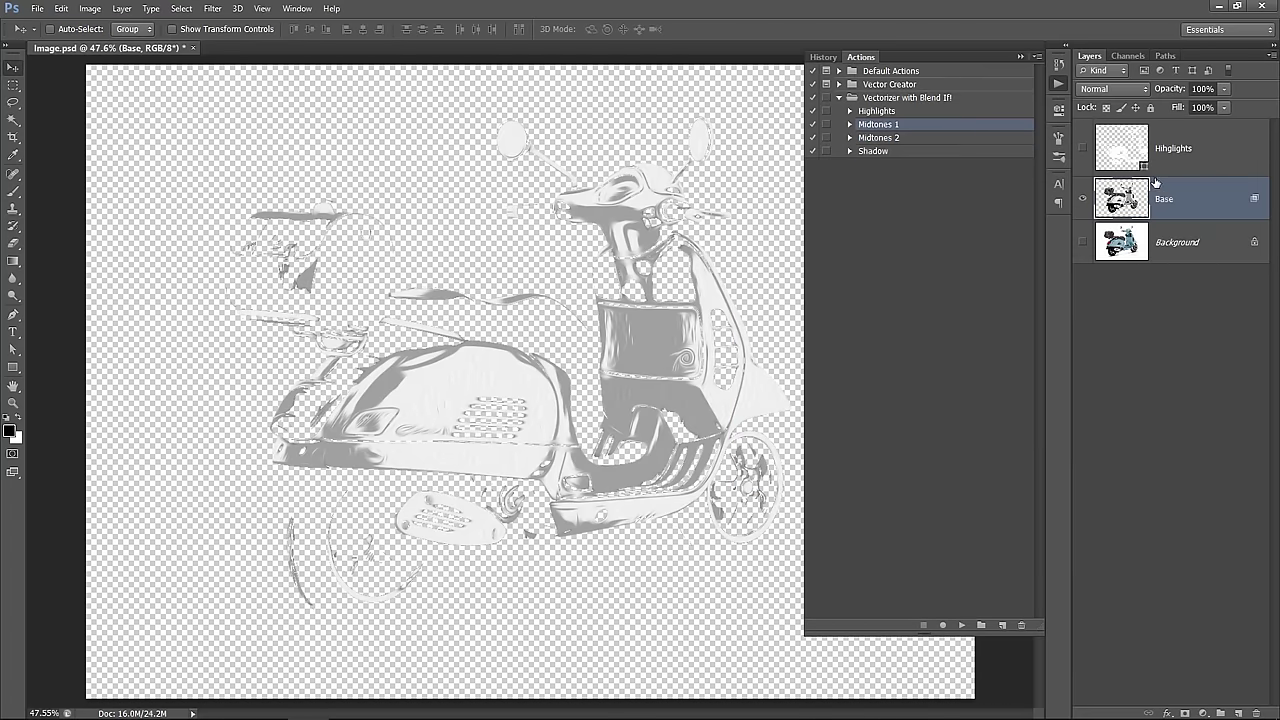
pyautogui.doubleClick(1165, 213)
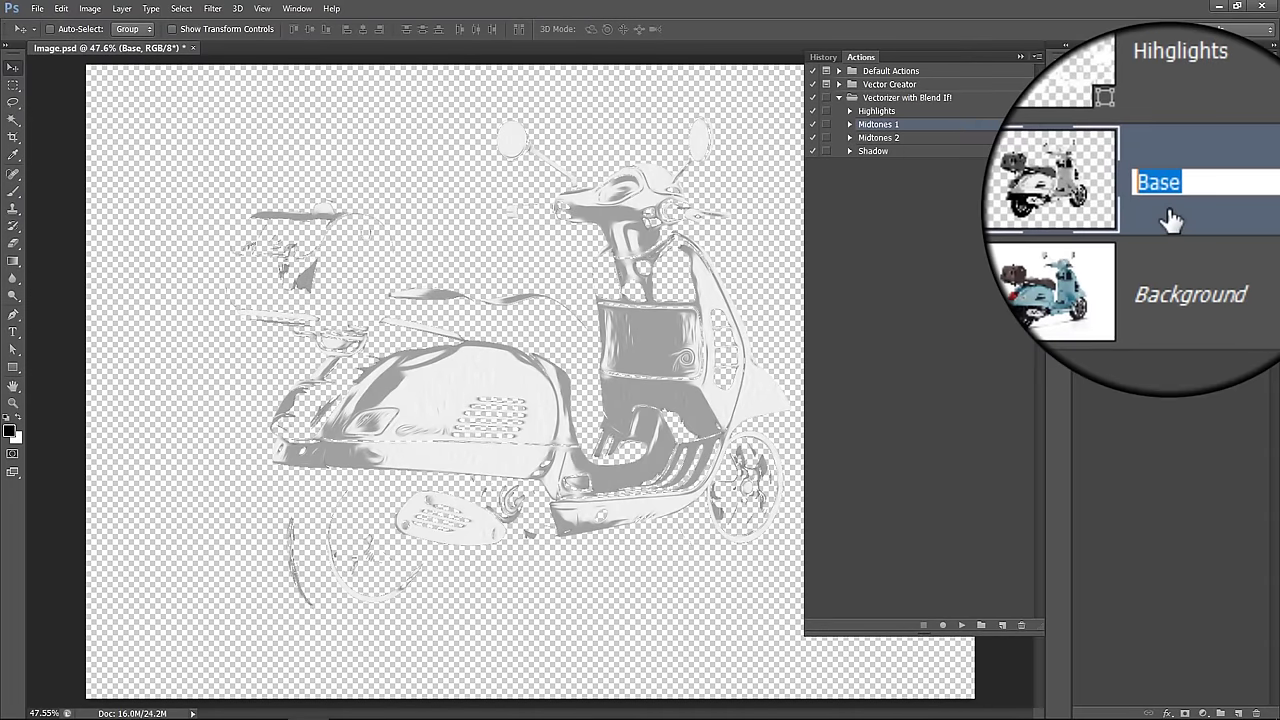
pyautogui.press('Return')
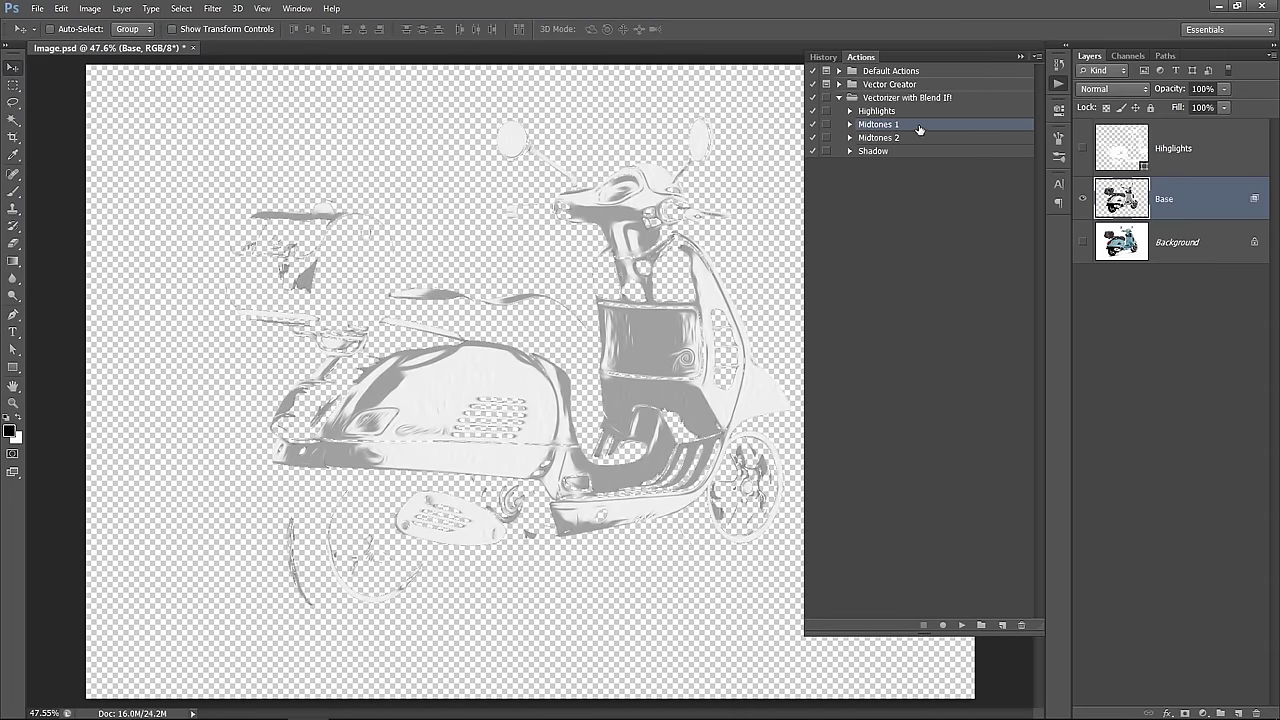
# Run the Midtones 1 action and compare the new Midtones 1 layer against Base.
pyautogui.click(958, 624)
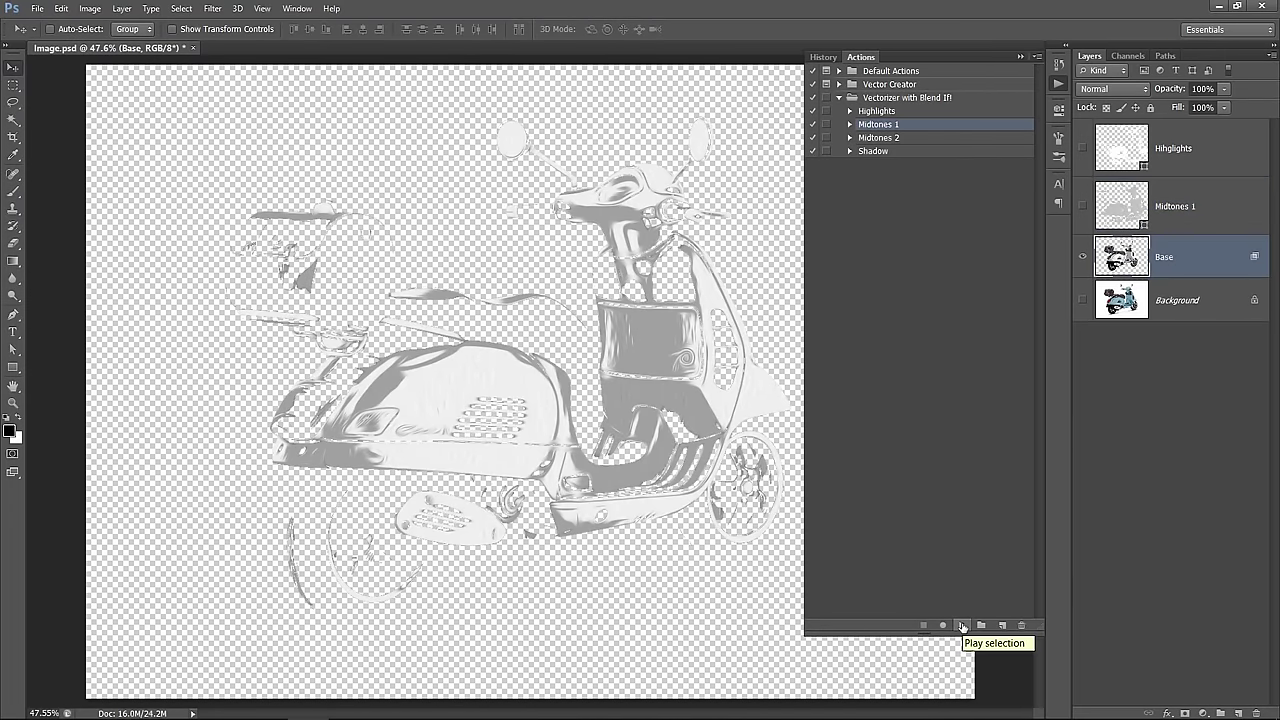
pyautogui.click(1209, 223)
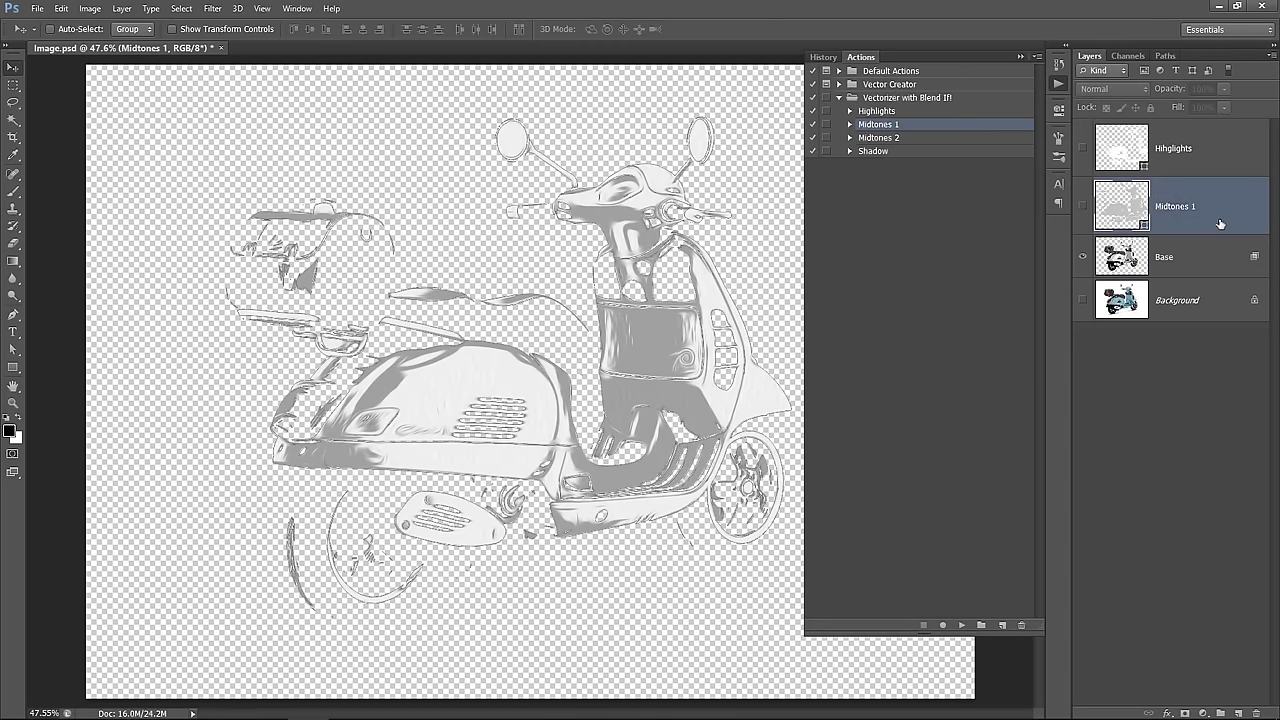
pyautogui.click(1084, 257)
pyautogui.click(1082, 206)
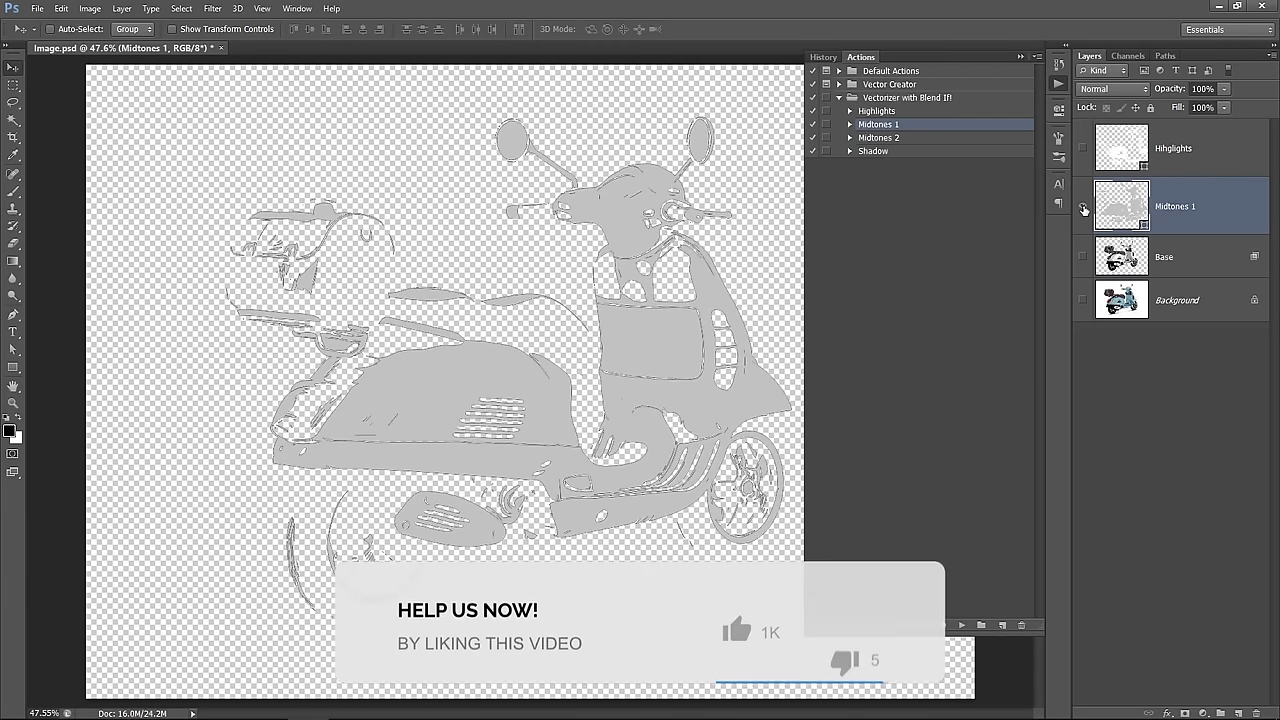
pyautogui.click(1082, 206)
pyautogui.click(1082, 257)
# Lower Base's Blend If threshold further to reveal the bag and seat, then run Midtones 2.
pyautogui.click(1193, 262)
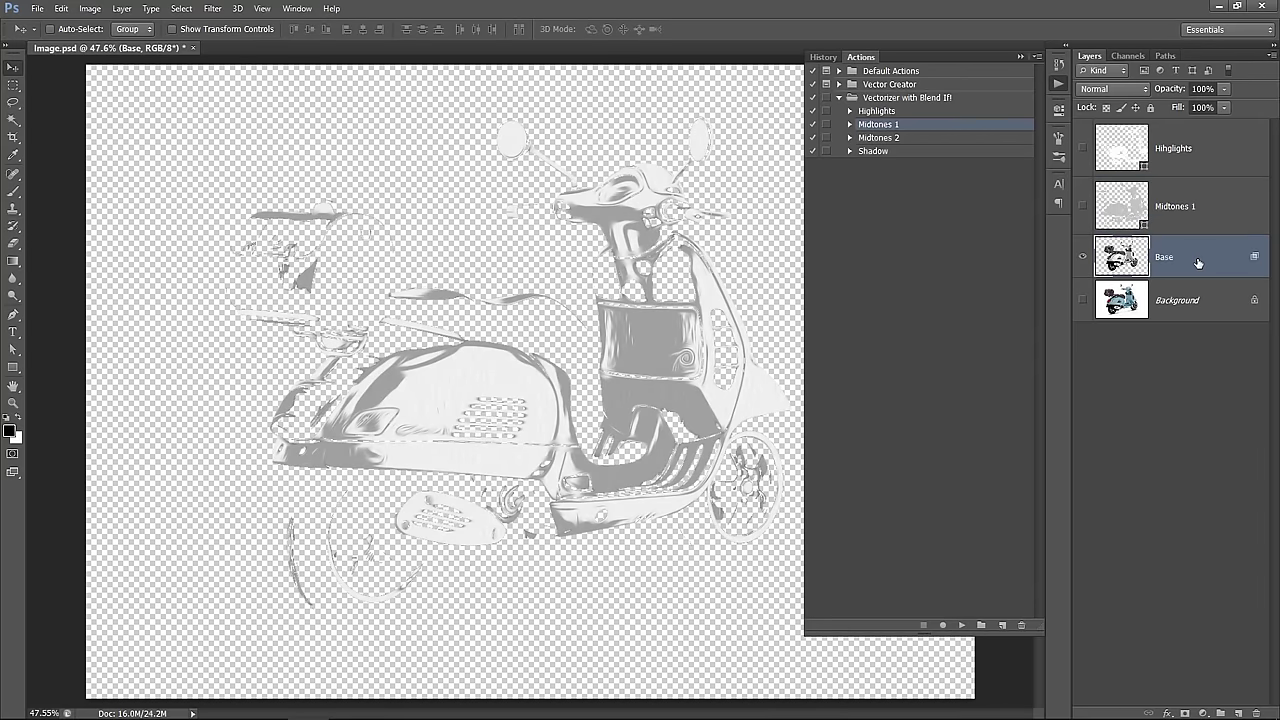
pyautogui.doubleClick(1193, 262)
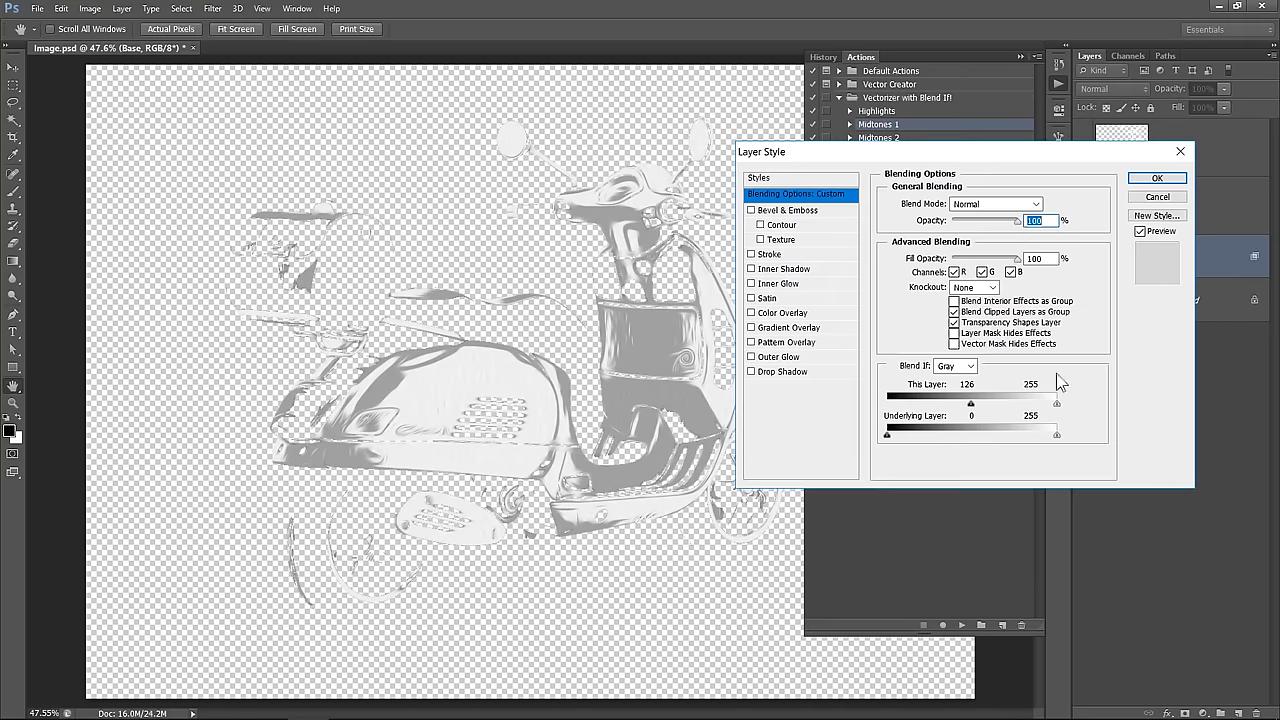
pyautogui.moveTo(975, 412); pyautogui.dragTo(927, 414)
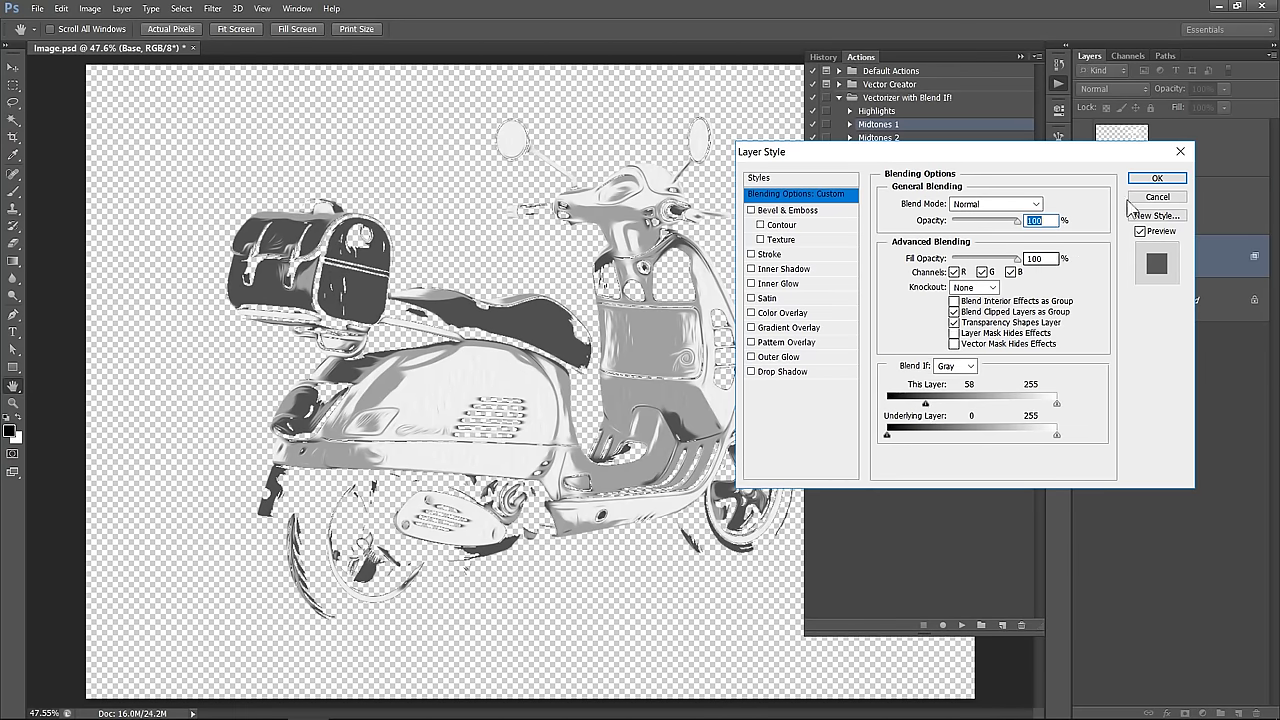
pyautogui.click(1153, 179)
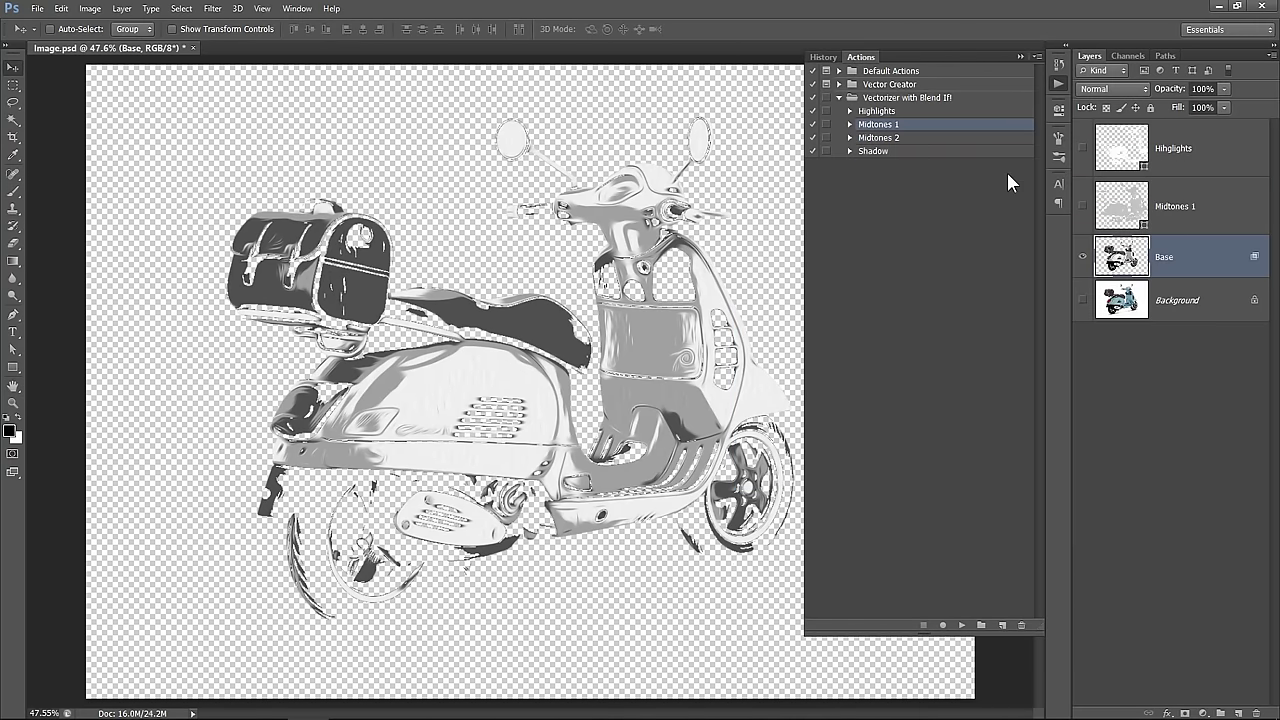
pyautogui.click(916, 138)
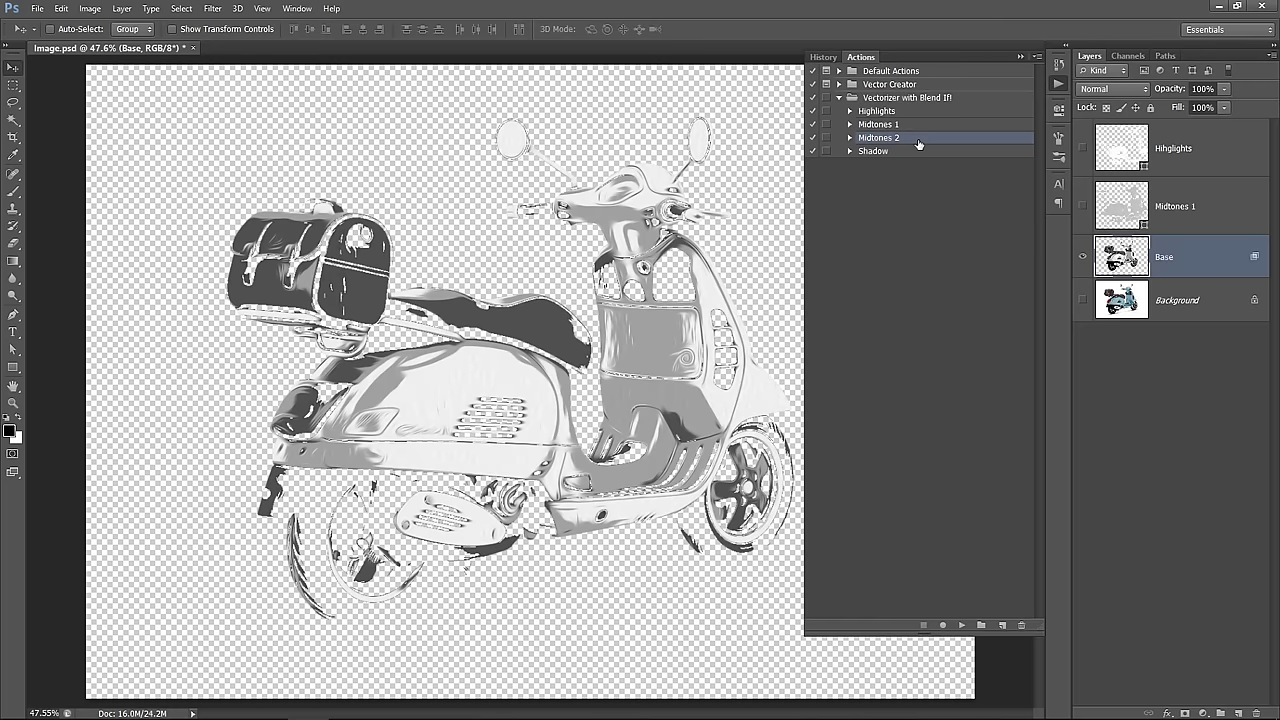
pyautogui.click(961, 624)
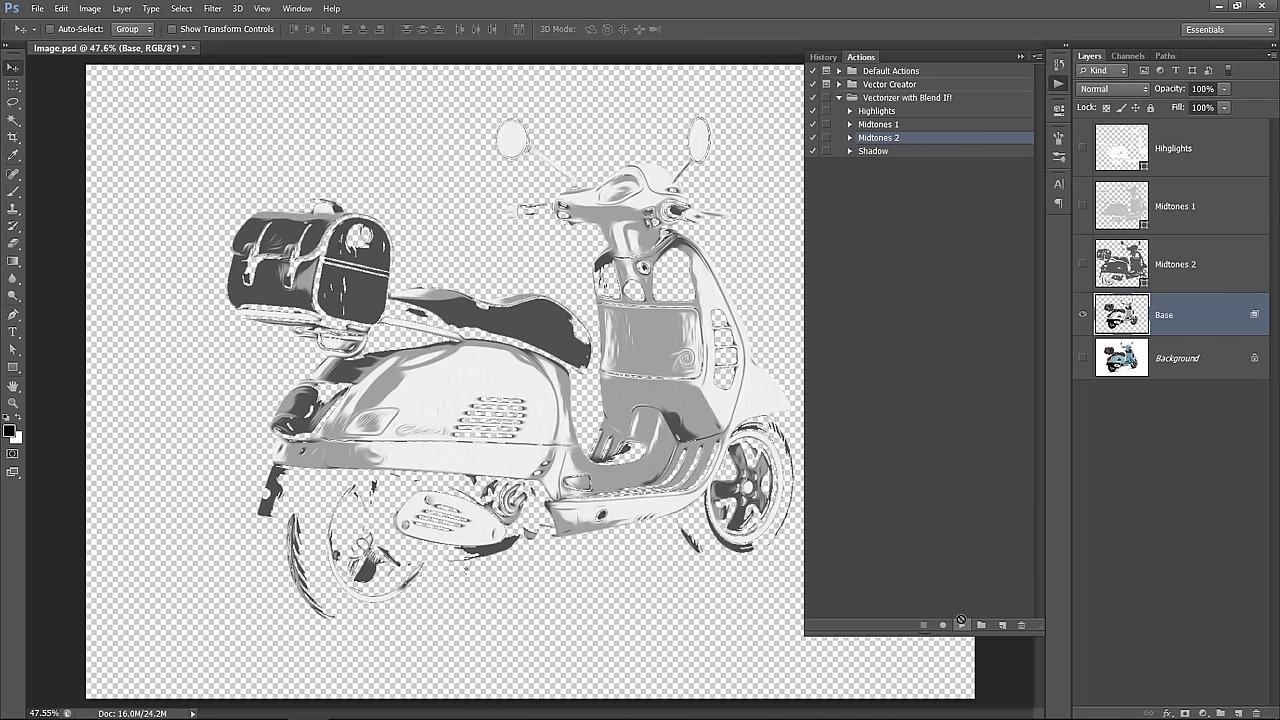
pyautogui.click(1187, 278)
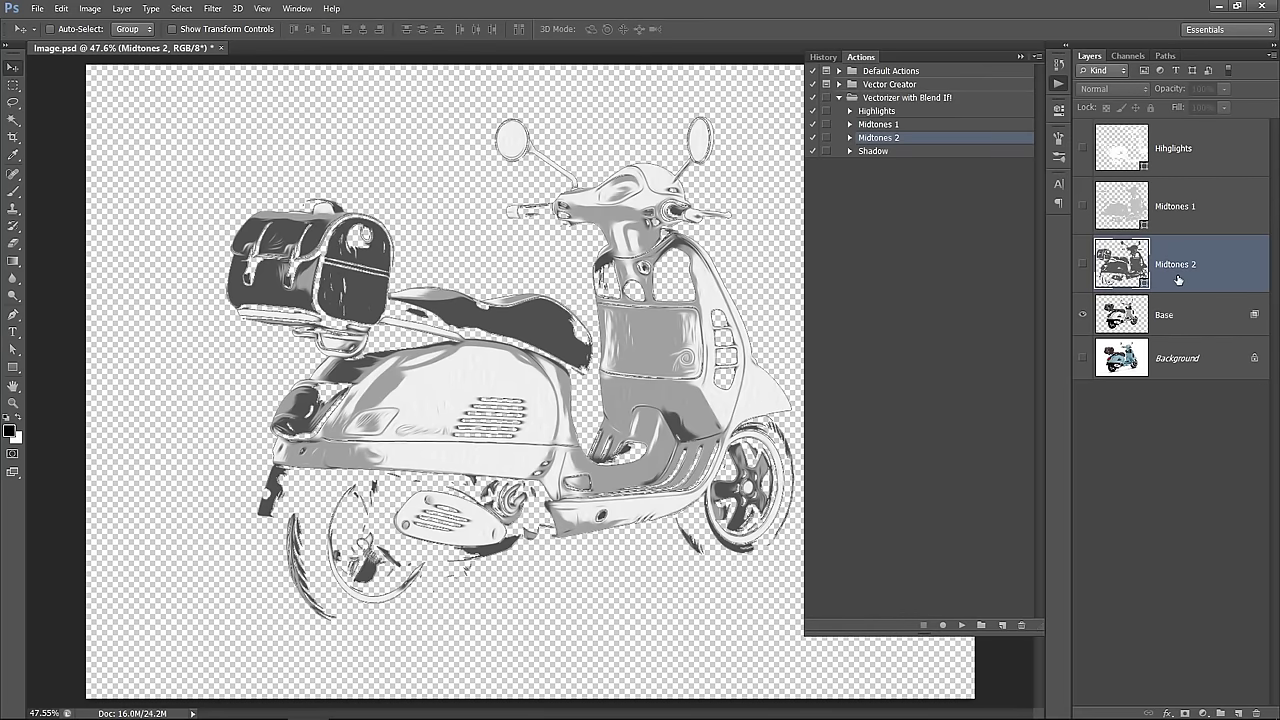
# Reset Base's Blend If black slider to 0 and run the Shadow action.
pyautogui.click(1190, 325)
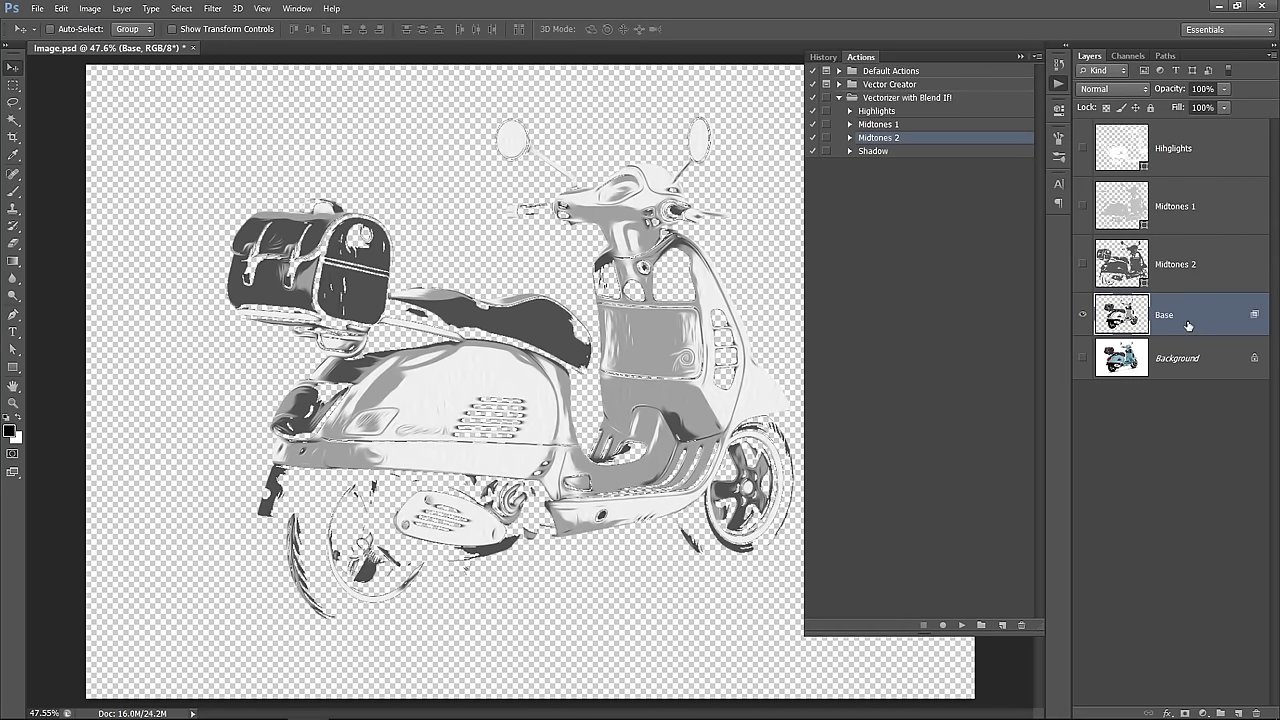
pyautogui.doubleClick(1188, 325)
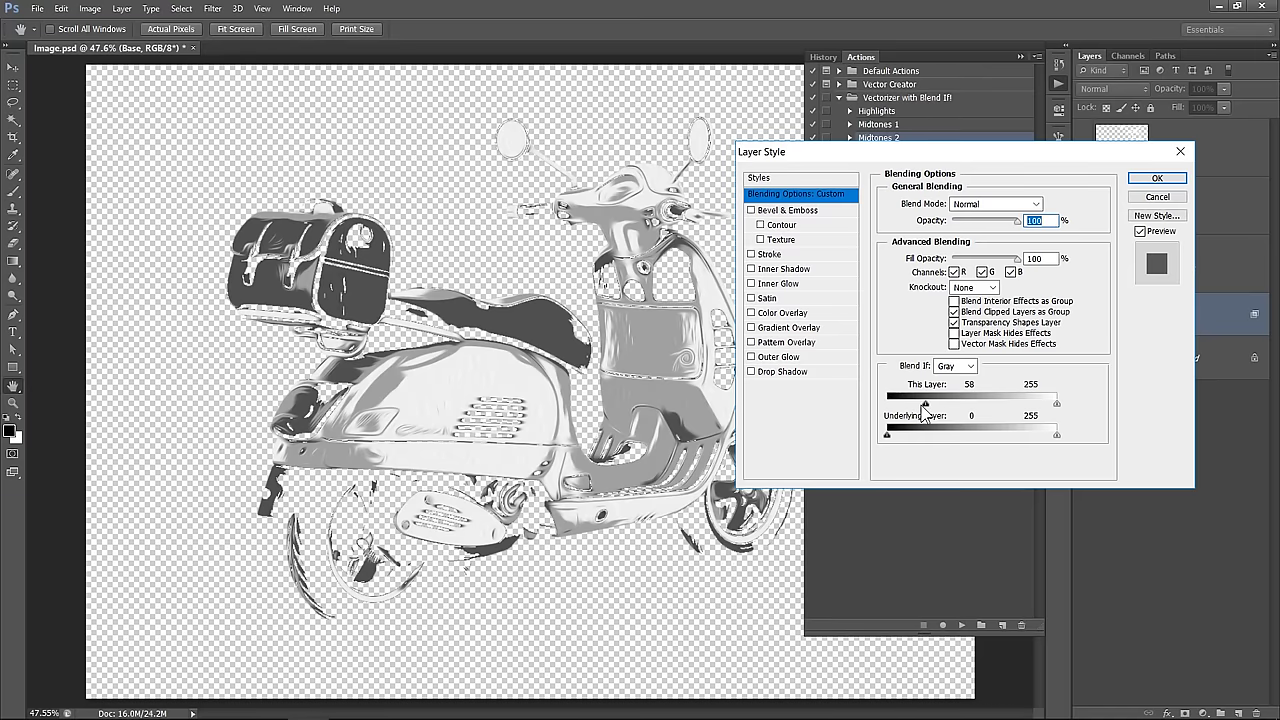
pyautogui.moveTo(923, 410); pyautogui.dragTo(866, 412)
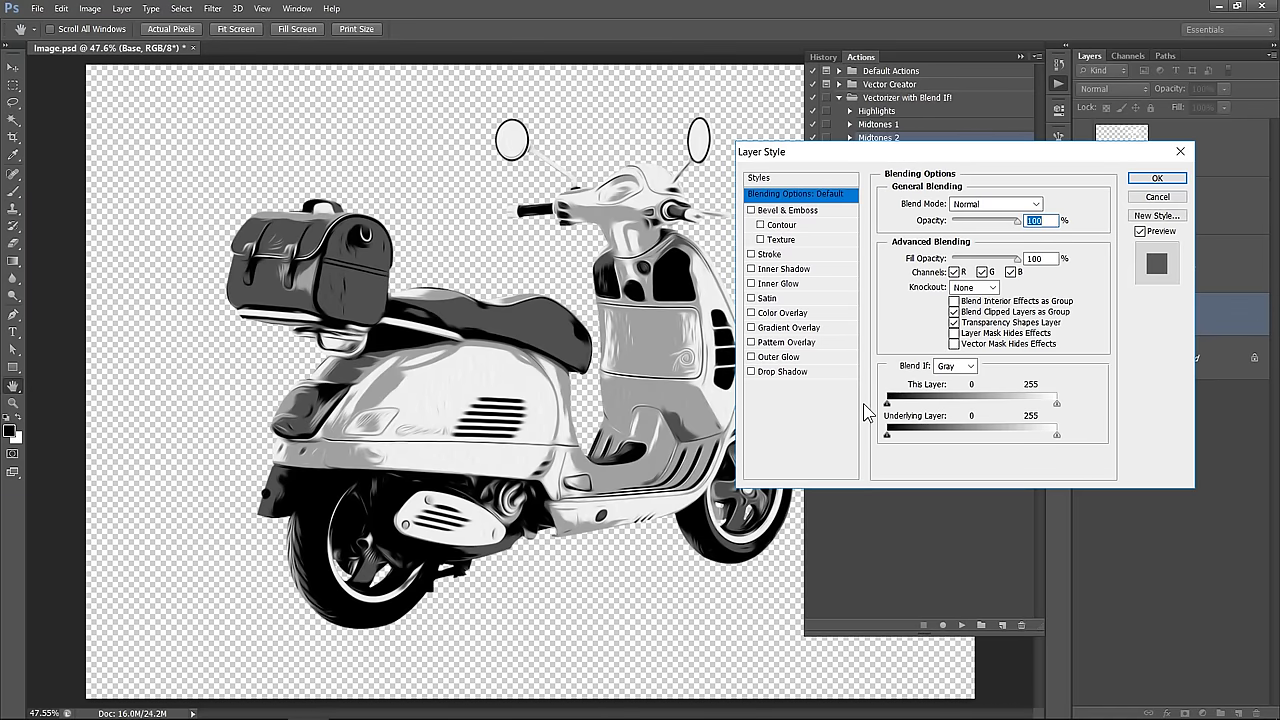
pyautogui.click(1155, 178)
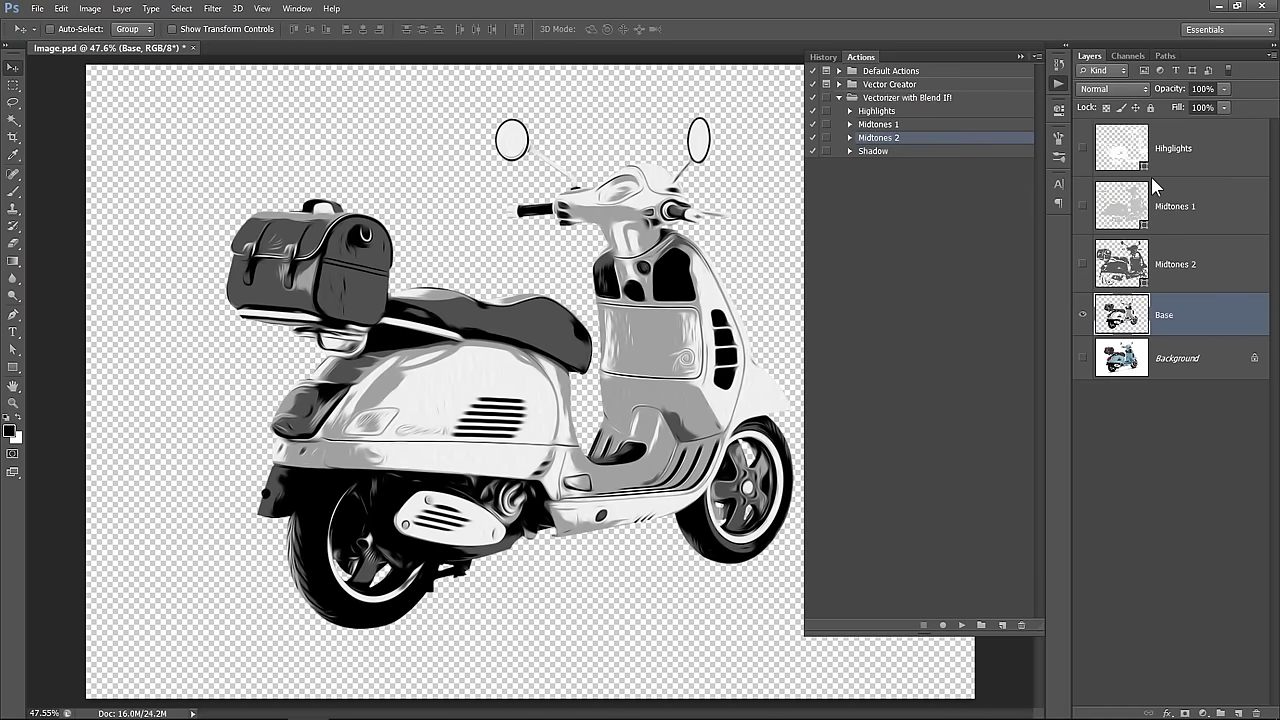
pyautogui.click(927, 155)
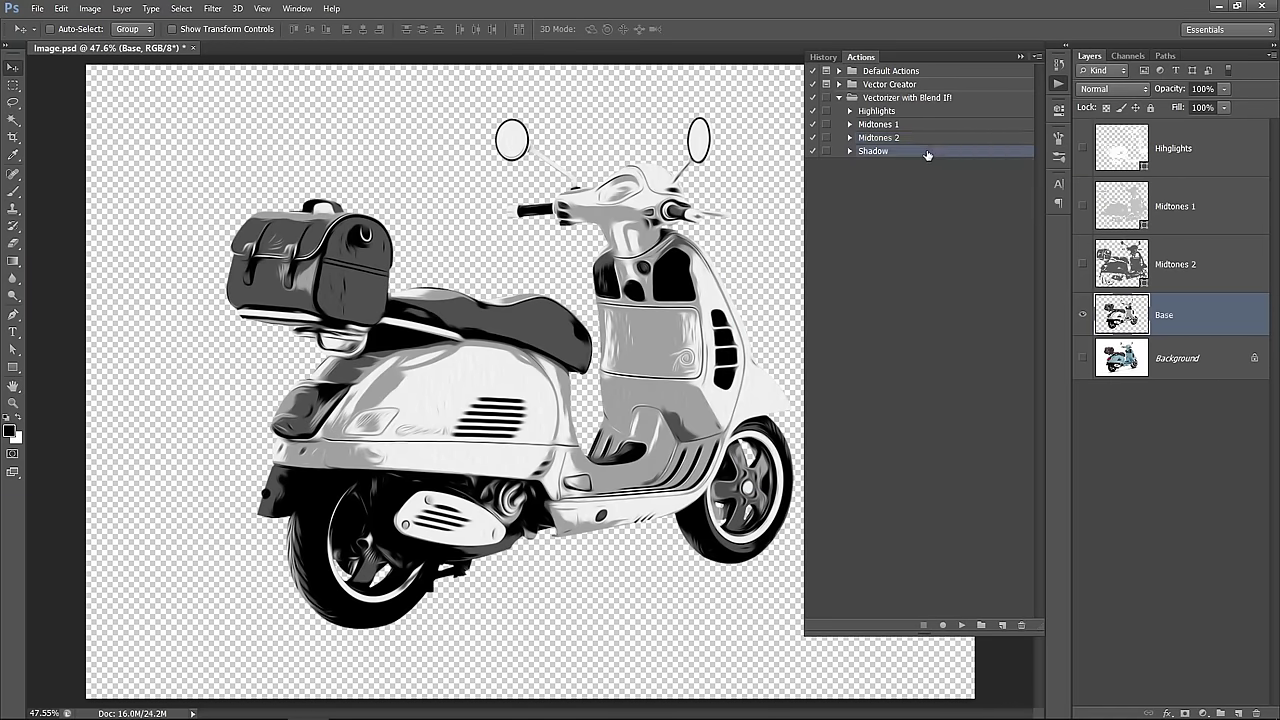
pyautogui.click(962, 626)
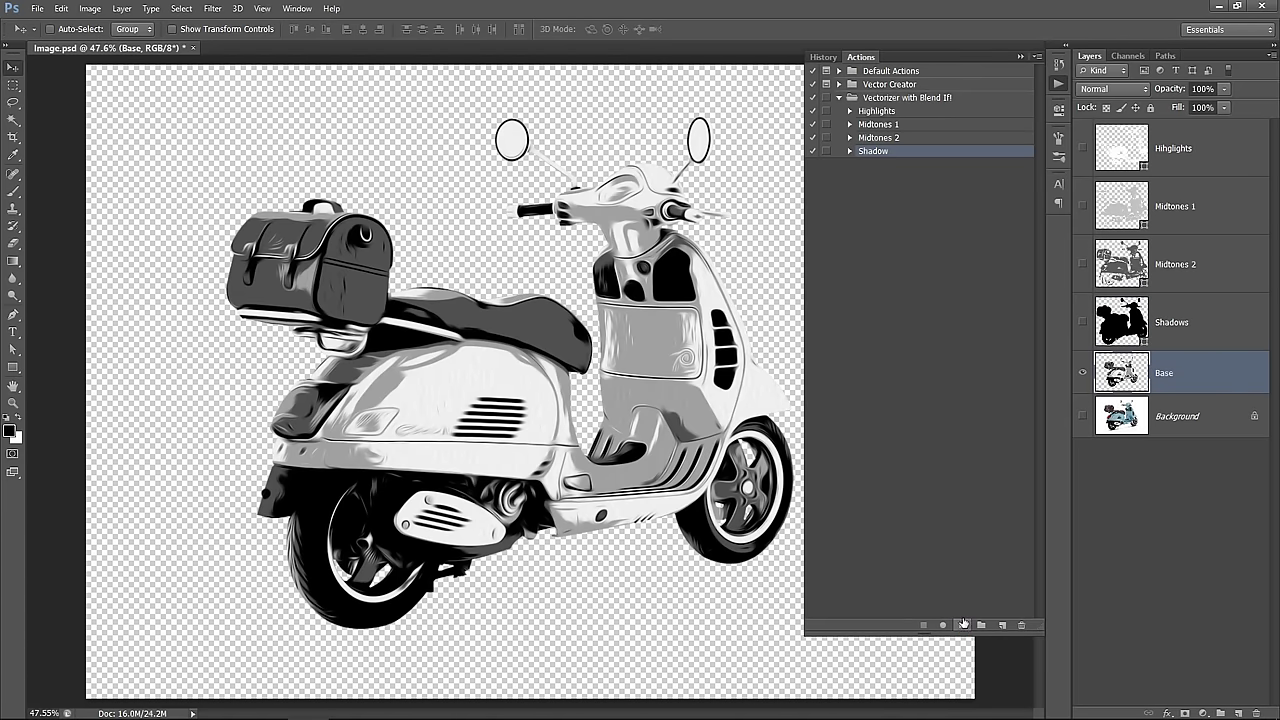
# Preview the Shadows, Midtones 2, Midtones 1 and Highlights layers individually, then show all four.
pyautogui.click(1082, 373)
pyautogui.click(1082, 322)
pyautogui.click(1084, 318)
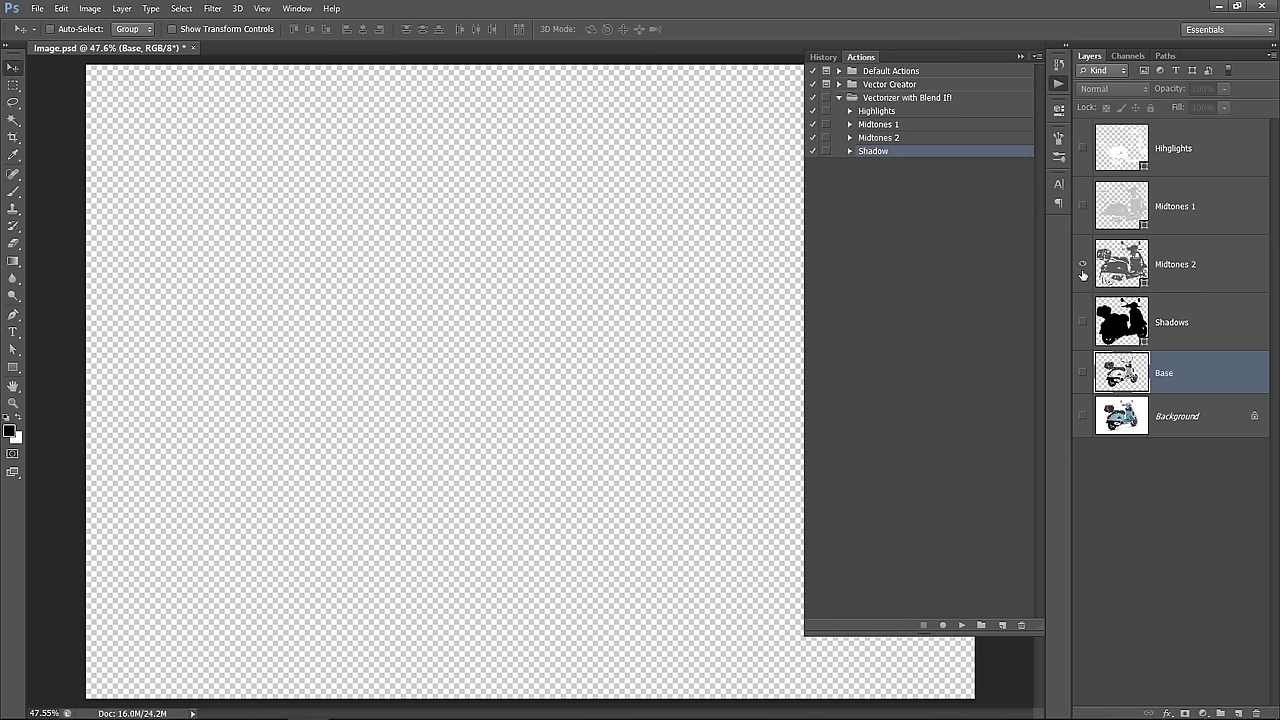
pyautogui.click(1082, 266)
pyautogui.click(1082, 264)
pyautogui.click(1084, 206)
pyautogui.click(1088, 202)
pyautogui.click(1085, 148)
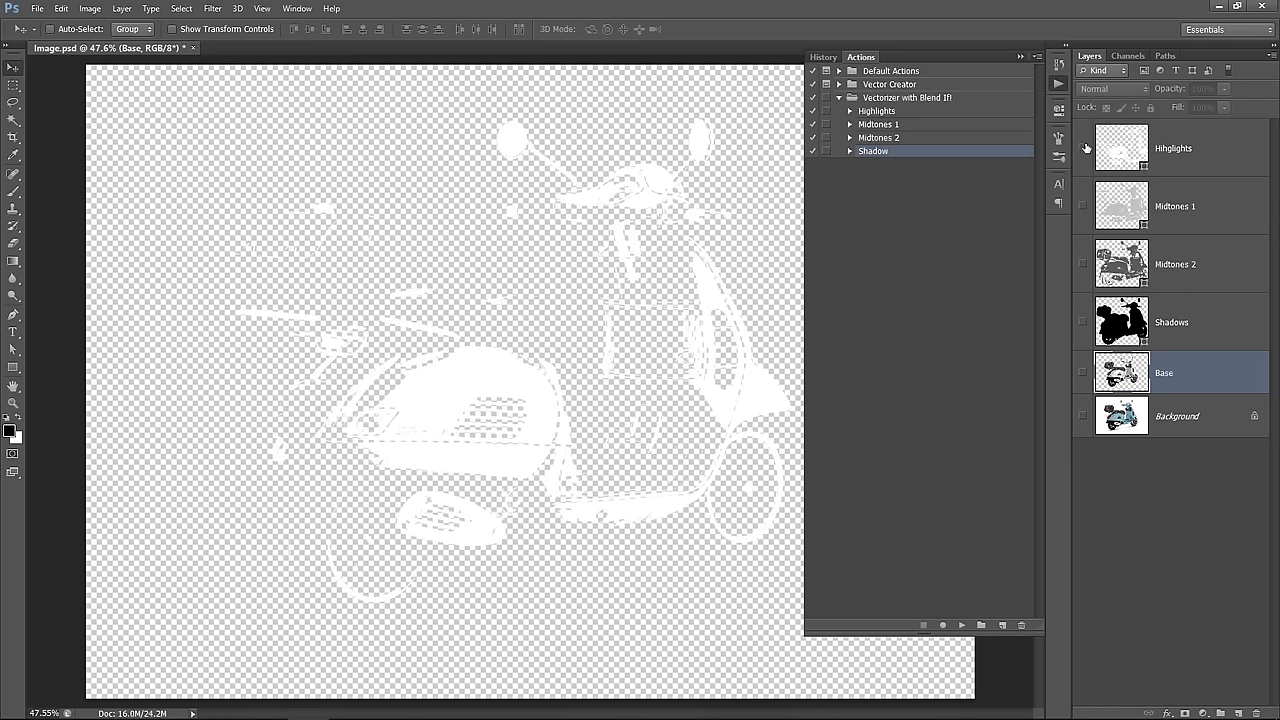
pyautogui.click(1085, 148)
pyautogui.click(1082, 320)
pyautogui.click(1082, 264)
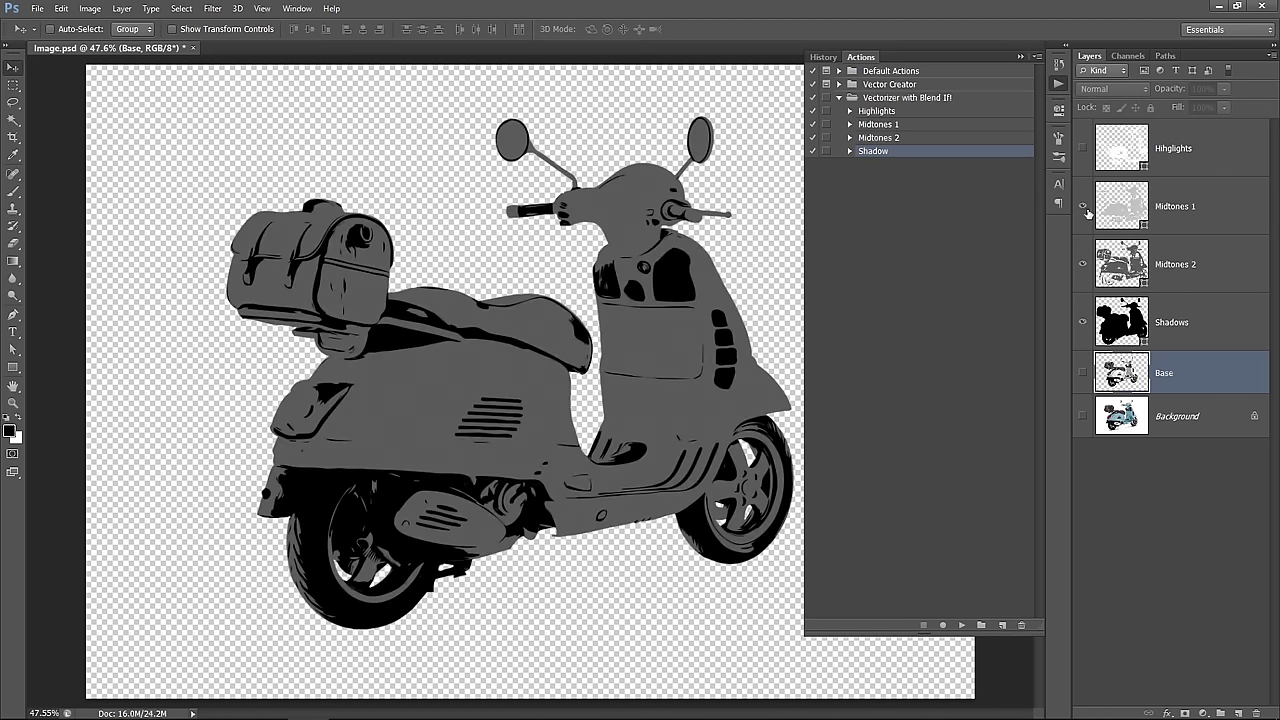
pyautogui.click(1084, 206)
pyautogui.click(1084, 150)
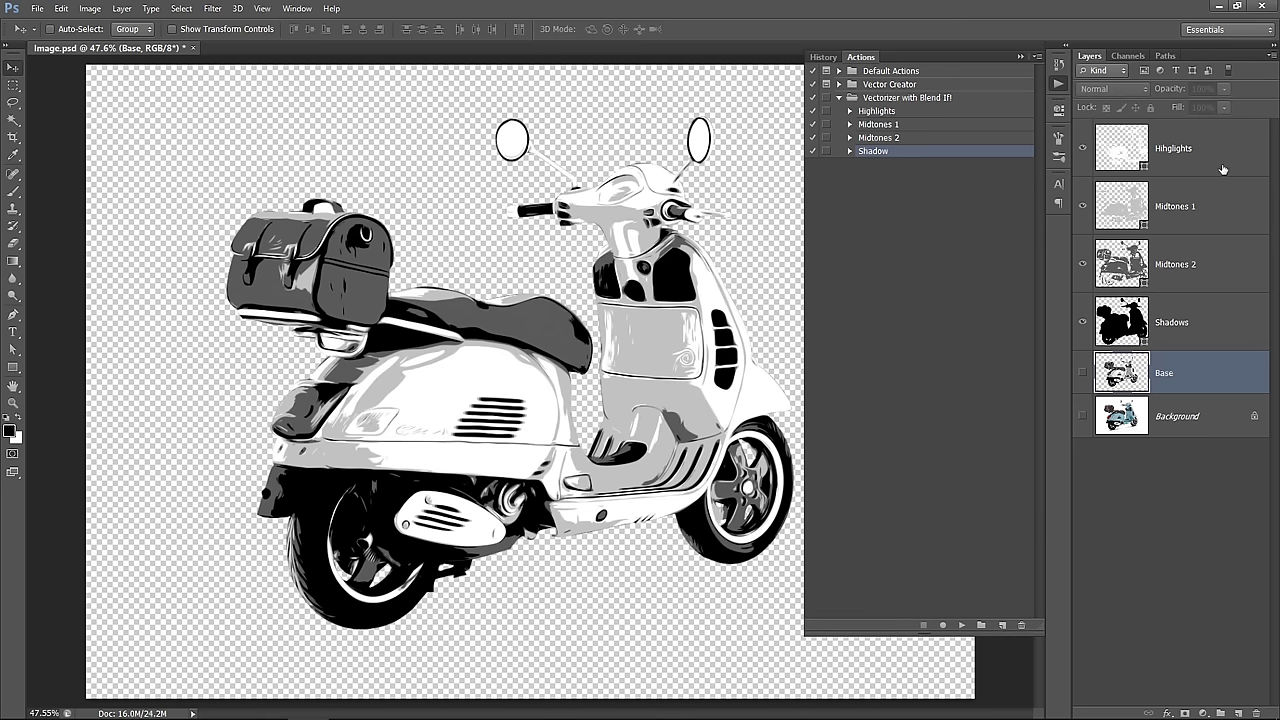
# Group the four tone layers and name the group 'Vector Group'.
pyautogui.click(1214, 334)
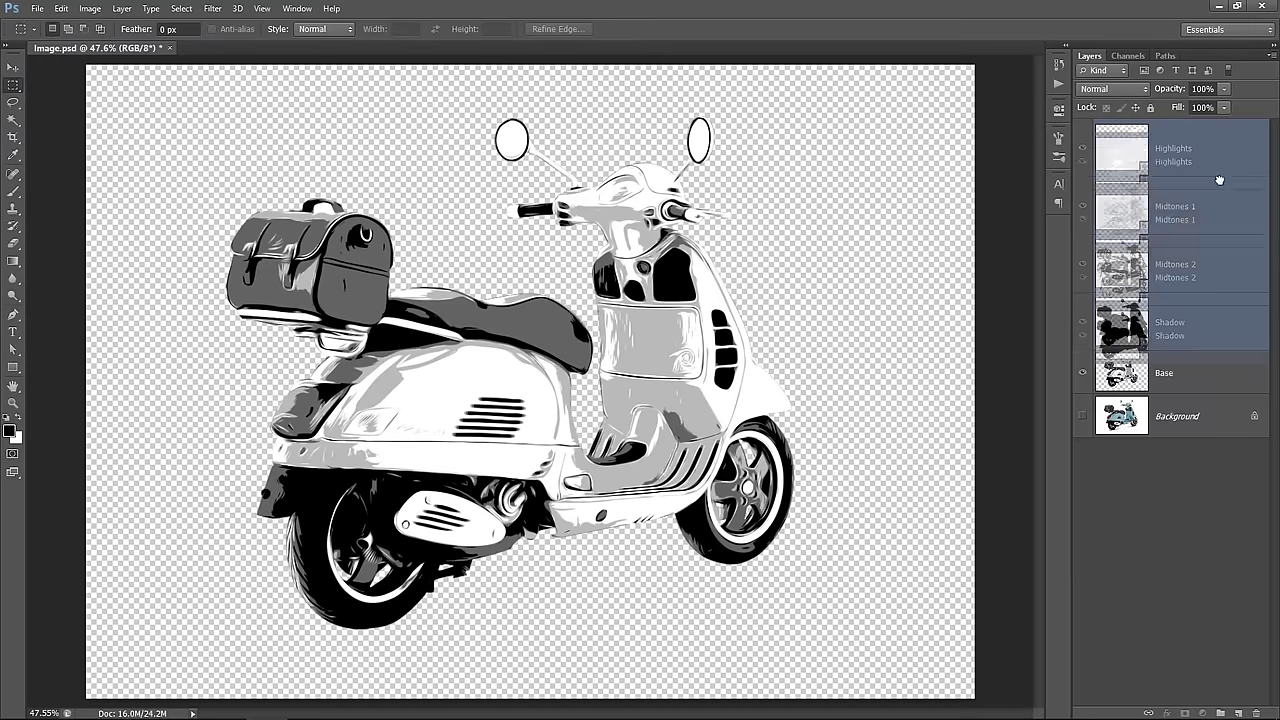
pyautogui.moveTo(1222, 176); pyautogui.dragTo(1209, 541)
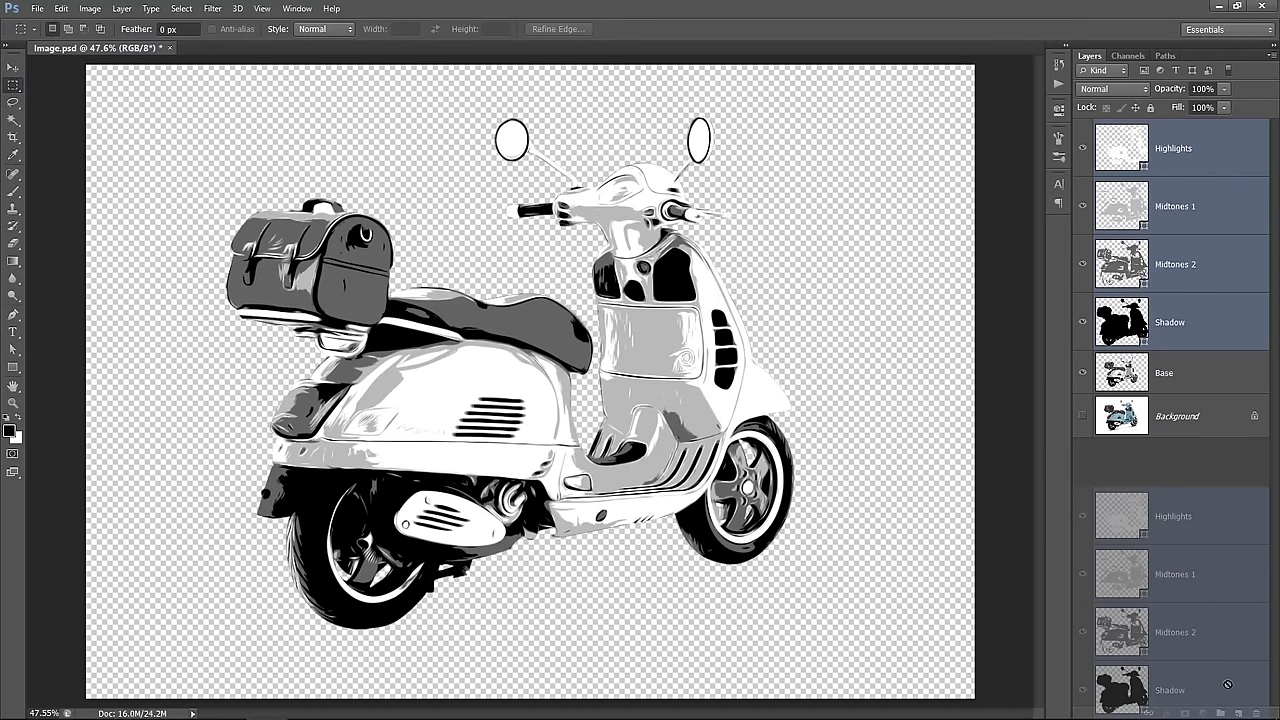
pyautogui.moveTo(1221, 711); pyautogui.dragTo(1221, 711)
pyautogui.doubleClick(1133, 127)
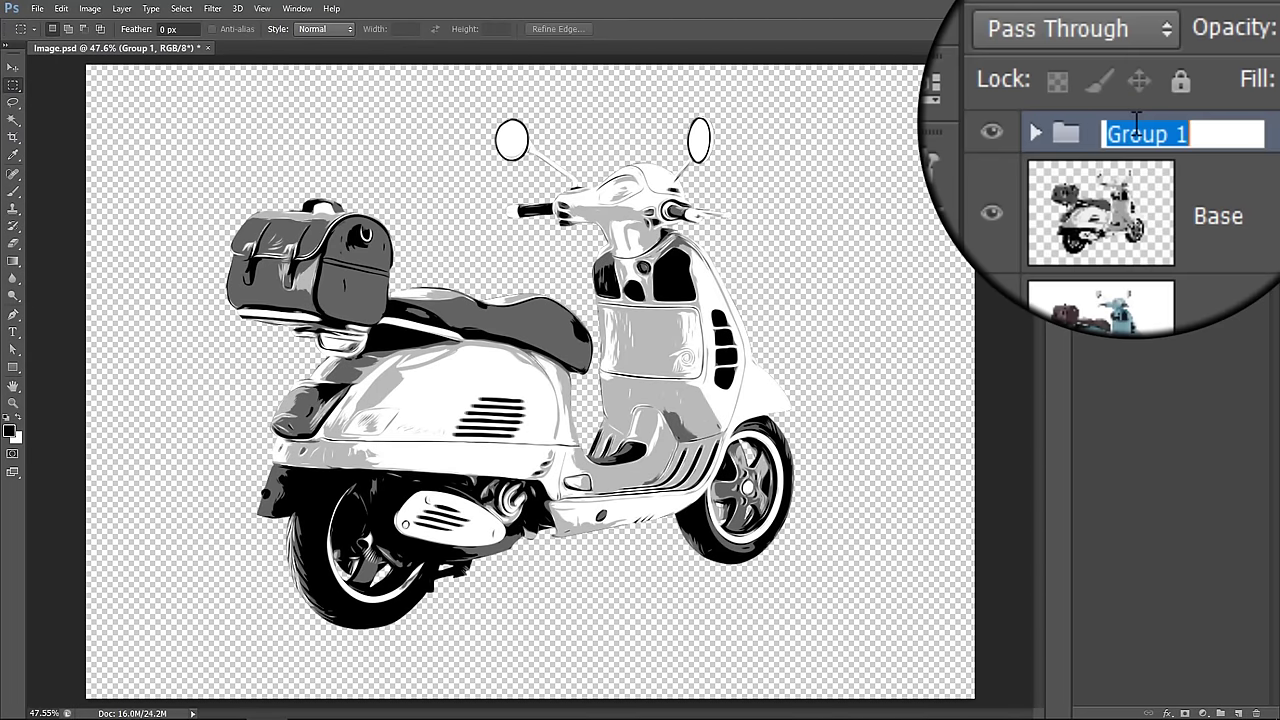
pyautogui.write('Vector Group')
pyautogui.press('Return')
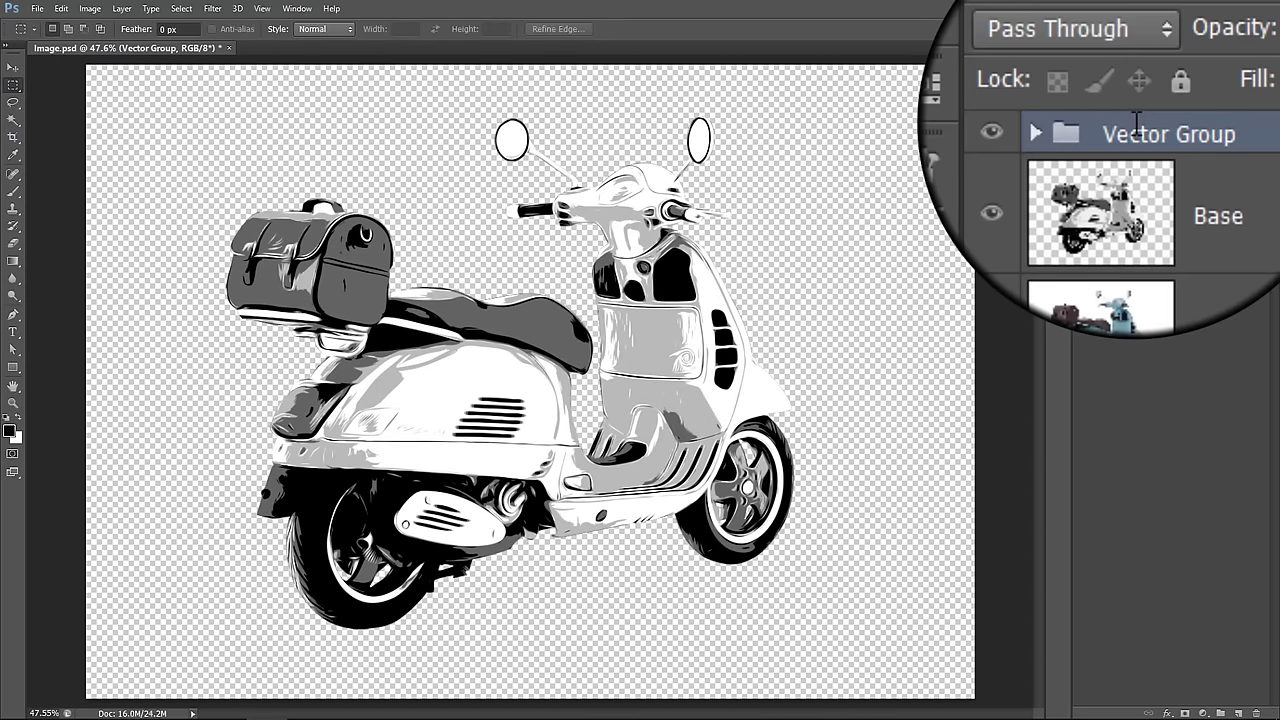
# Hide Vector Group and delete the Base layer.
pyautogui.click(1080, 127)
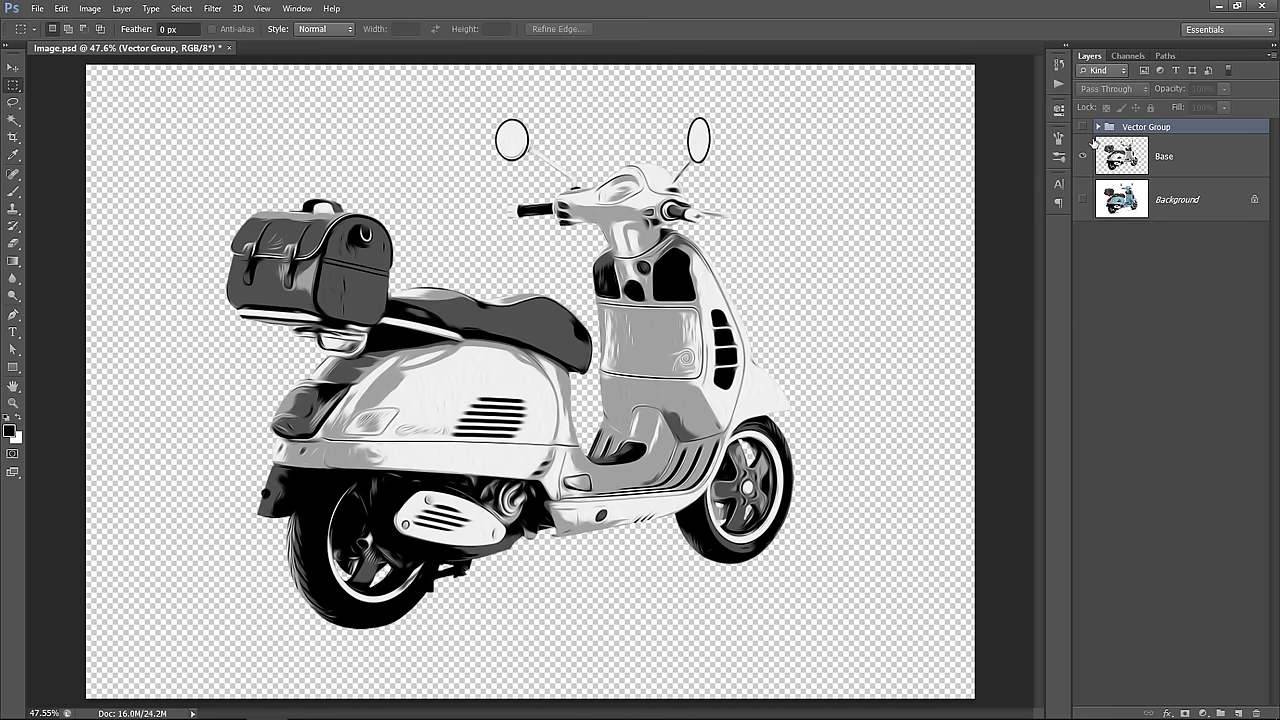
pyautogui.click(1190, 160)
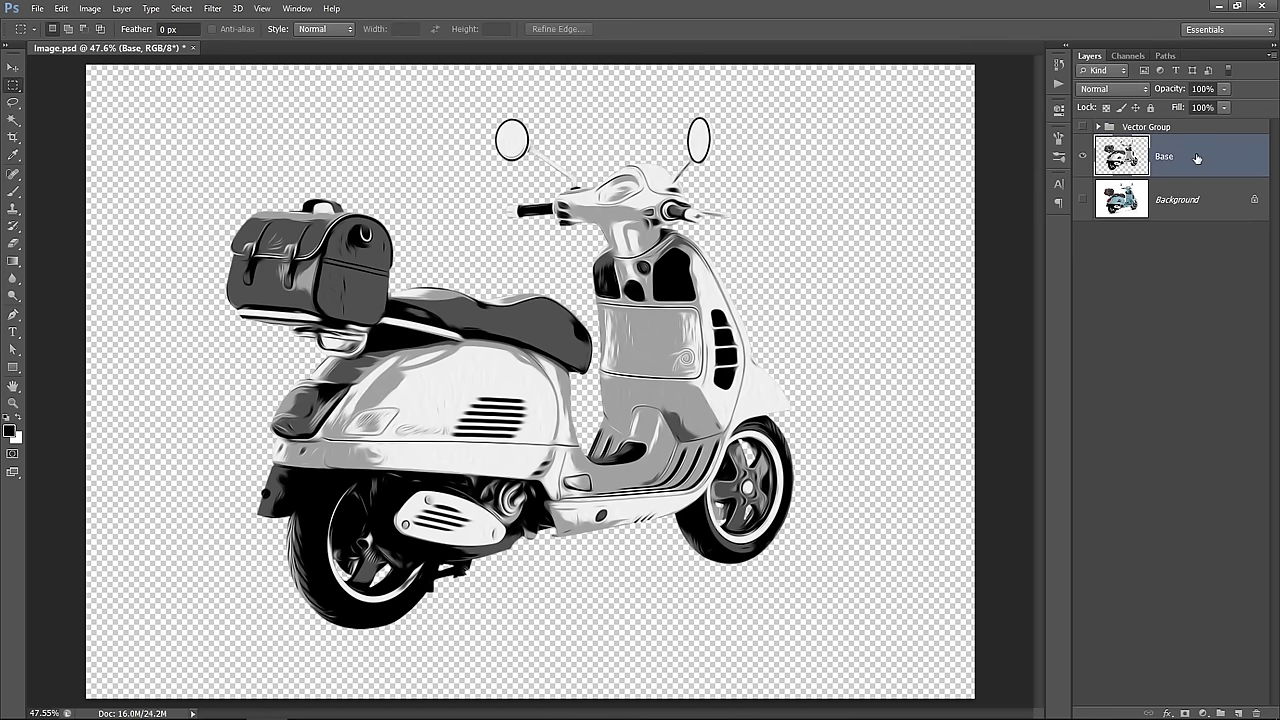
pyautogui.press('Delete')
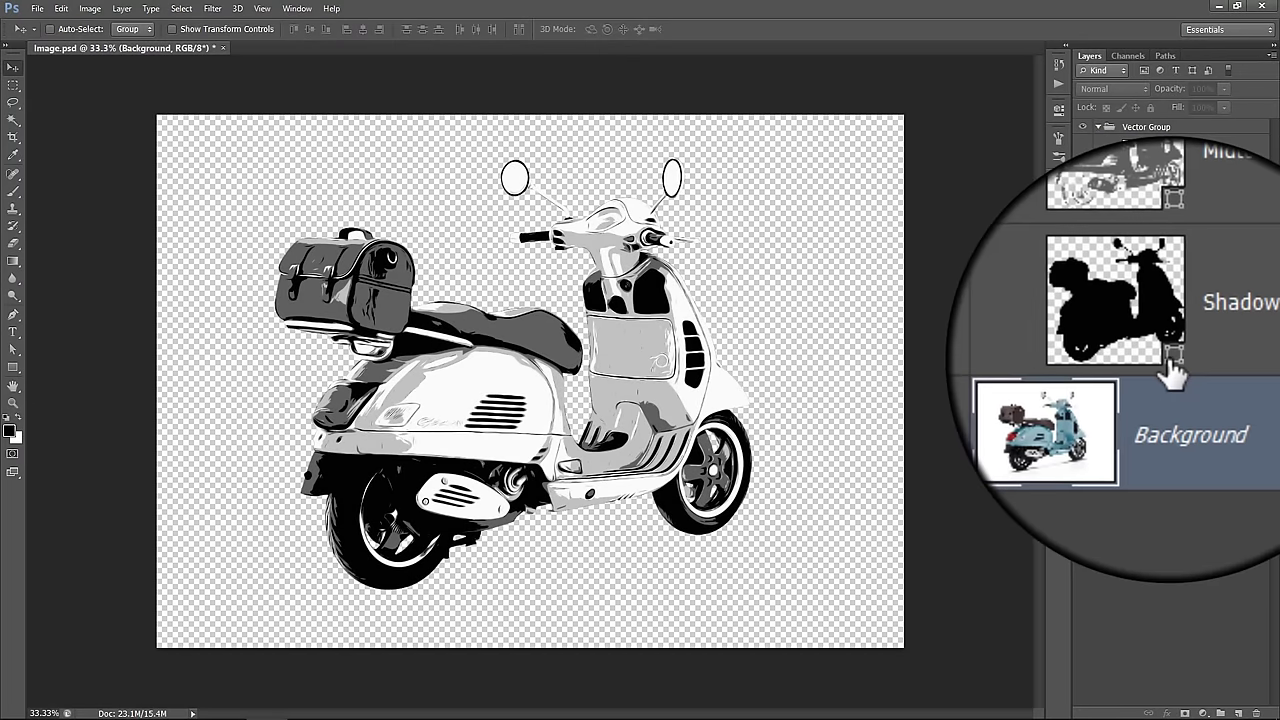
# Change the Shadows fill colour to near-black.
pyautogui.doubleClick(1170, 358)
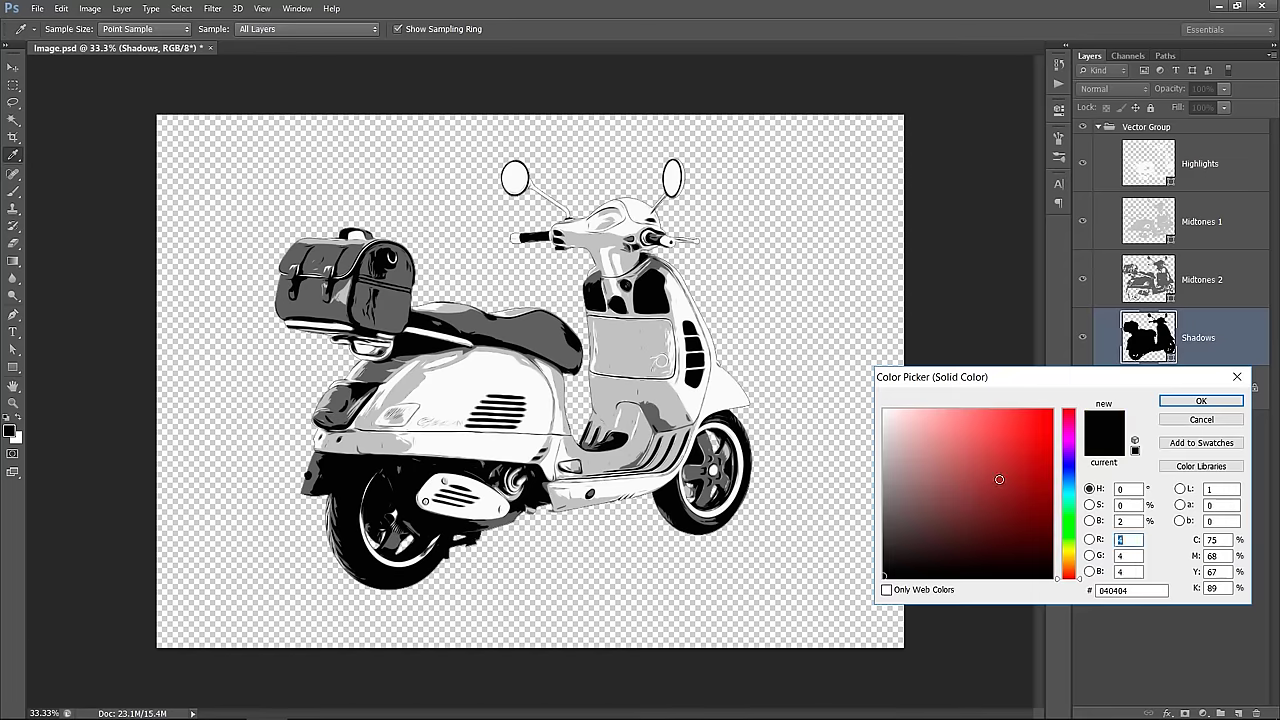
pyautogui.click(960, 490)
pyautogui.moveTo(983, 532)
pyautogui.mouseDown()
pyautogui.moveTo(1020, 560)
pyautogui.moveTo(851, 577)
pyautogui.mouseUp()
pyautogui.click(1200, 401)
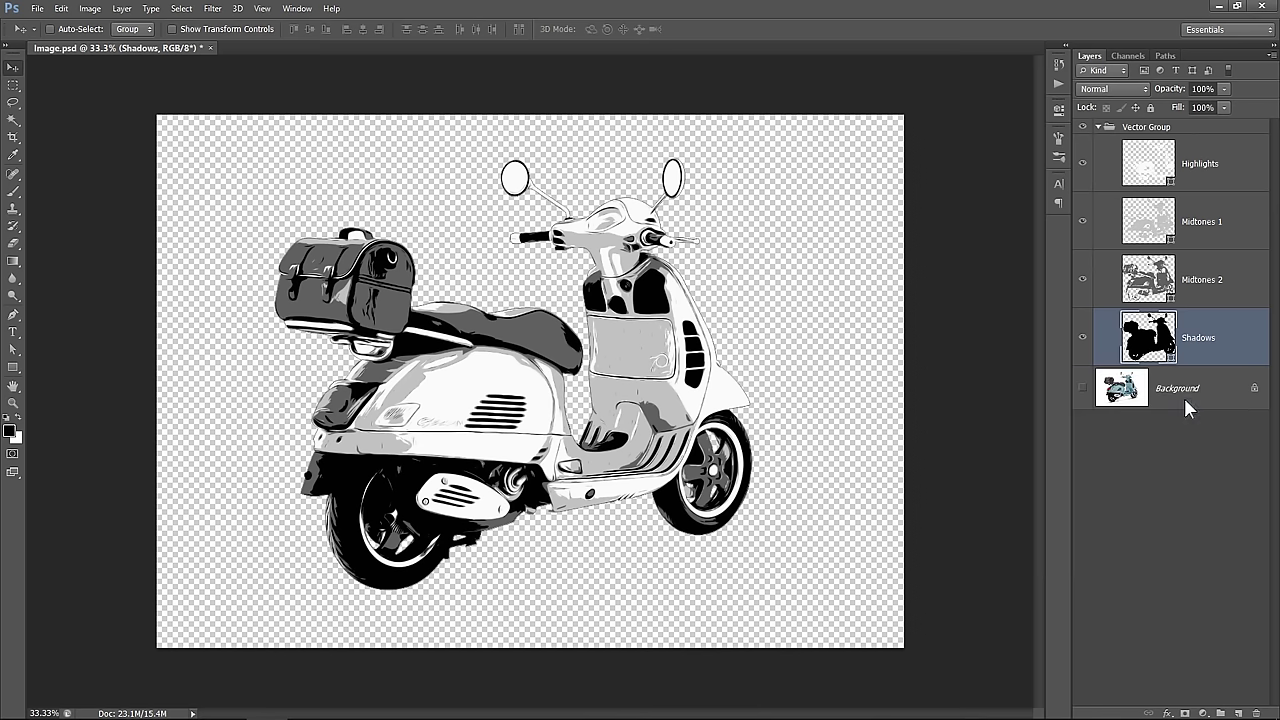
# Set the Midtones 2 fill to a muted slate blue, #4f5f7f.
pyautogui.doubleClick(1170, 299)
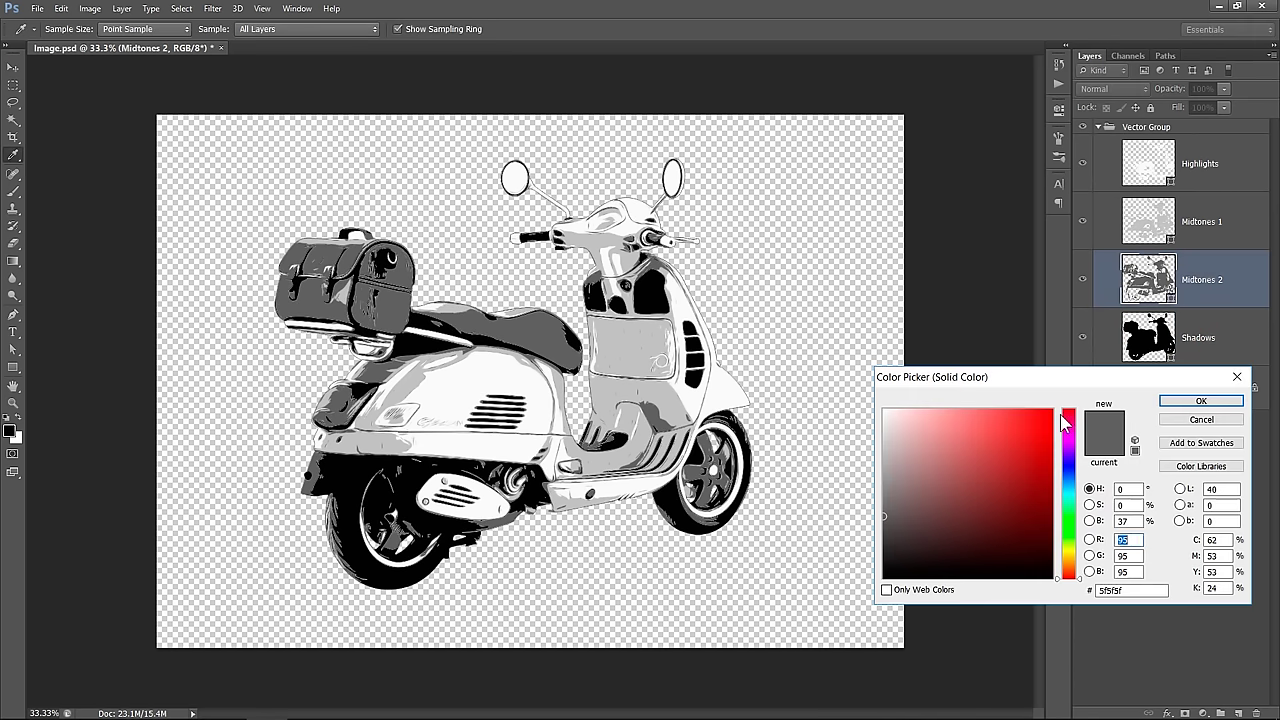
pyautogui.click(950, 517)
pyautogui.moveTo(950, 517); pyautogui.dragTo(948, 489)
pyautogui.click(1067, 490)
pyautogui.moveTo(1068, 491); pyautogui.dragTo(1070, 470)
pyautogui.click(947, 494)
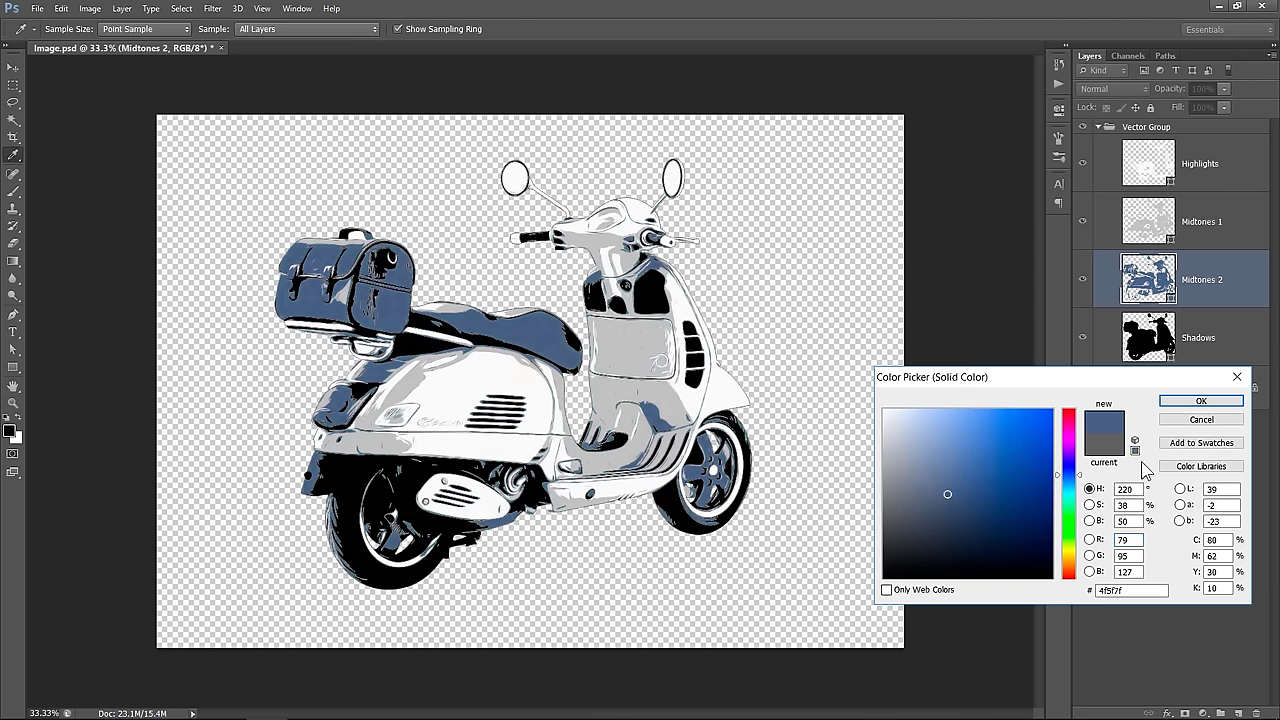
pyautogui.click(1190, 402)
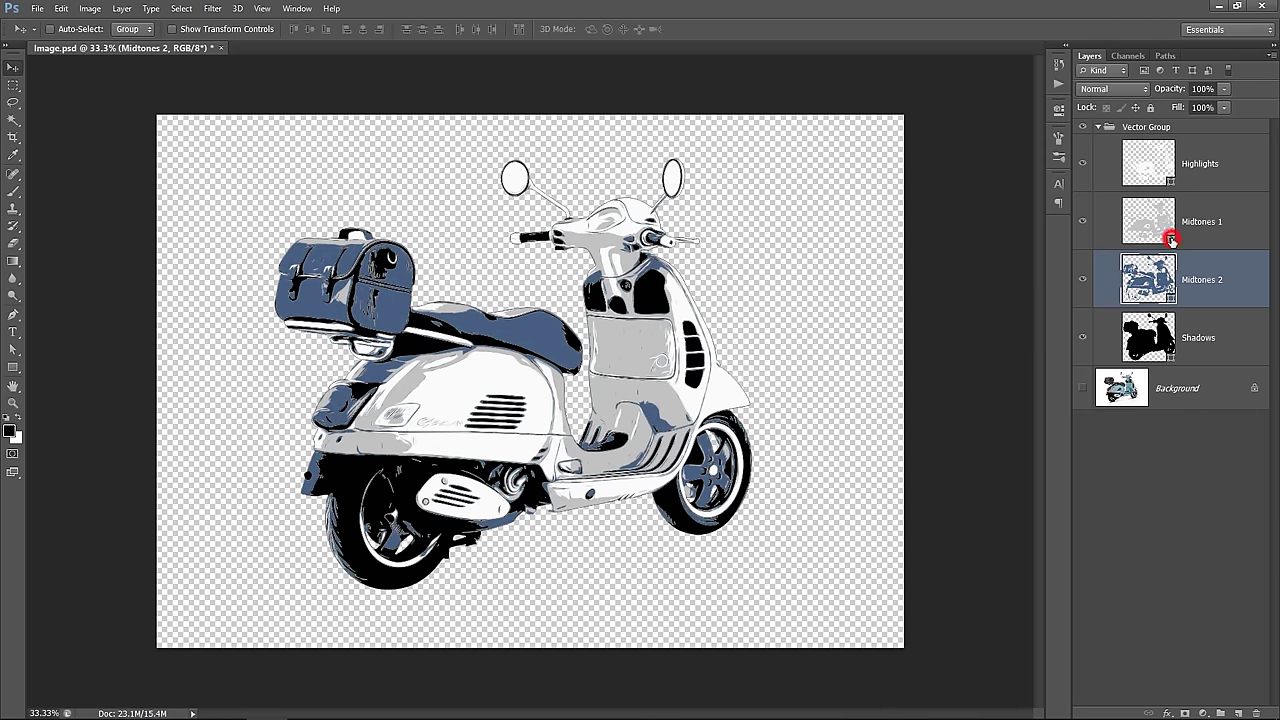
# Set the Midtones 1 fill to pale sky blue #82afc6 and collapse Vector Group.
pyautogui.doubleClick(1169, 240)
pyautogui.moveTo(1068, 500); pyautogui.dragTo(1068, 484)
pyautogui.click(945, 458)
pyautogui.click(940, 446)
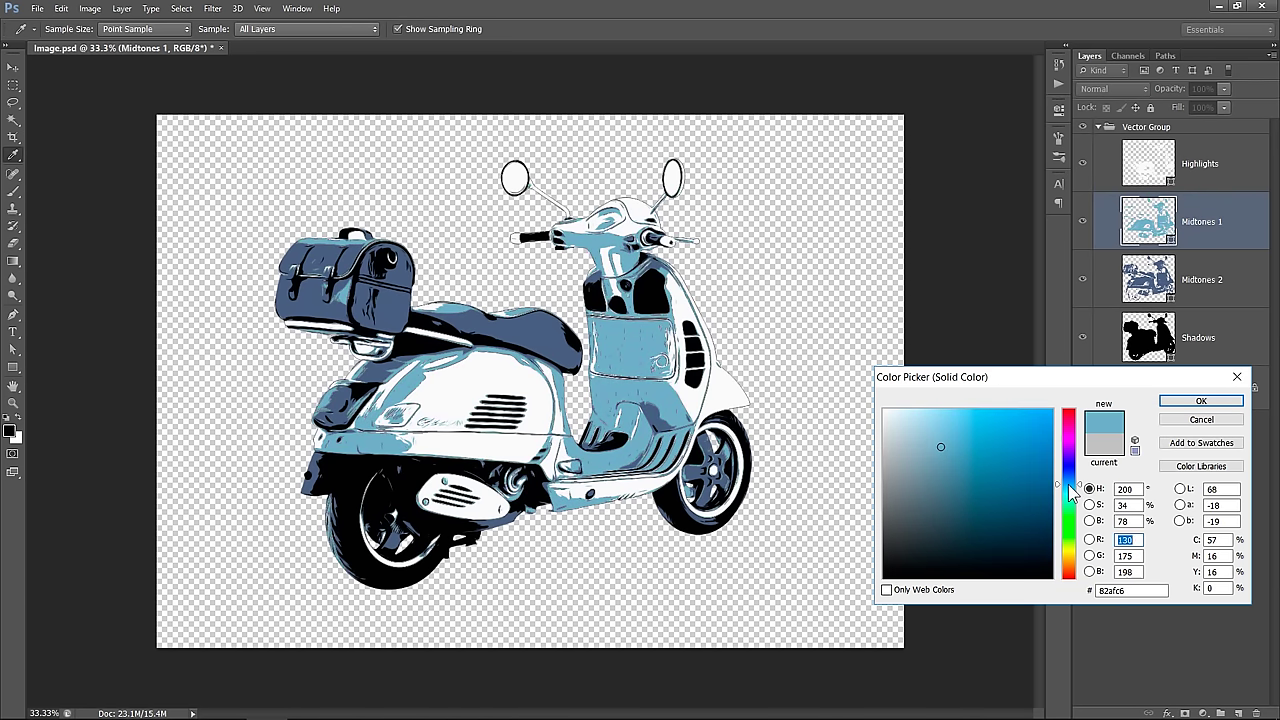
pyautogui.click(1201, 401)
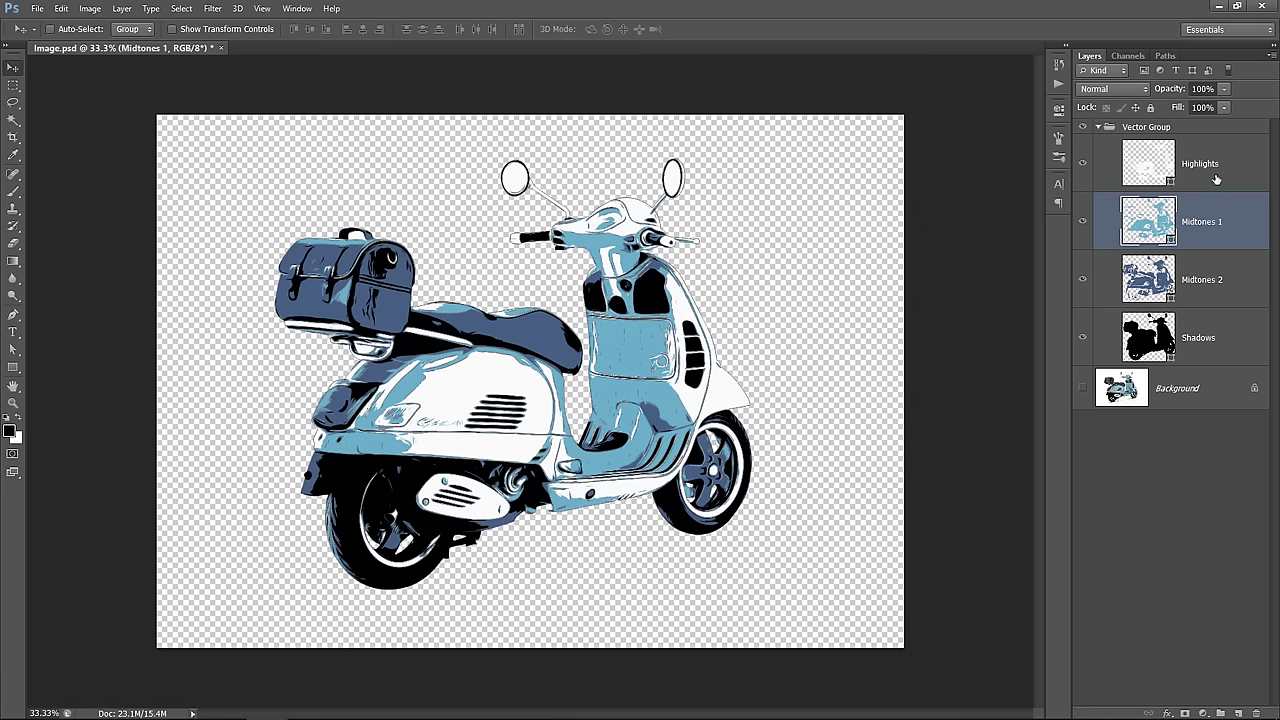
pyautogui.click(1209, 180)
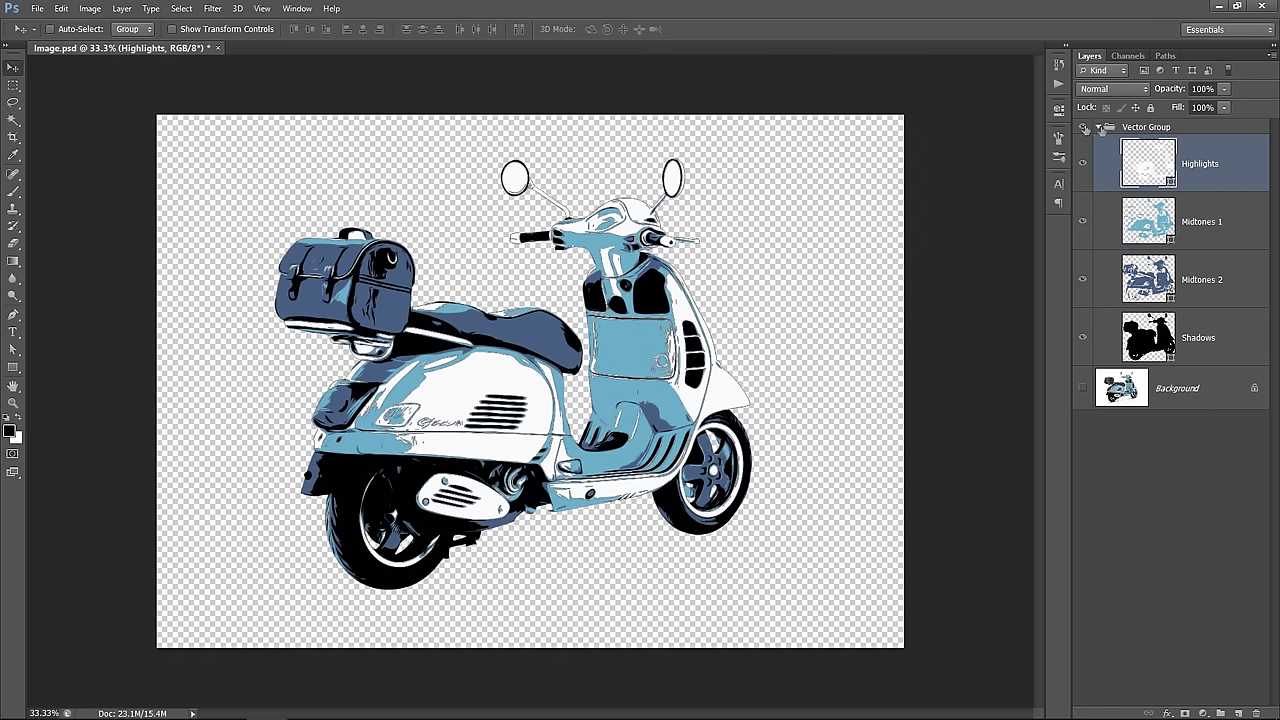
pyautogui.click(1100, 128)
# Compare against the original photo, then add a new Layer 1 clipped to Midtones 2.
pyautogui.click(1082, 127)
pyautogui.click(1082, 156)
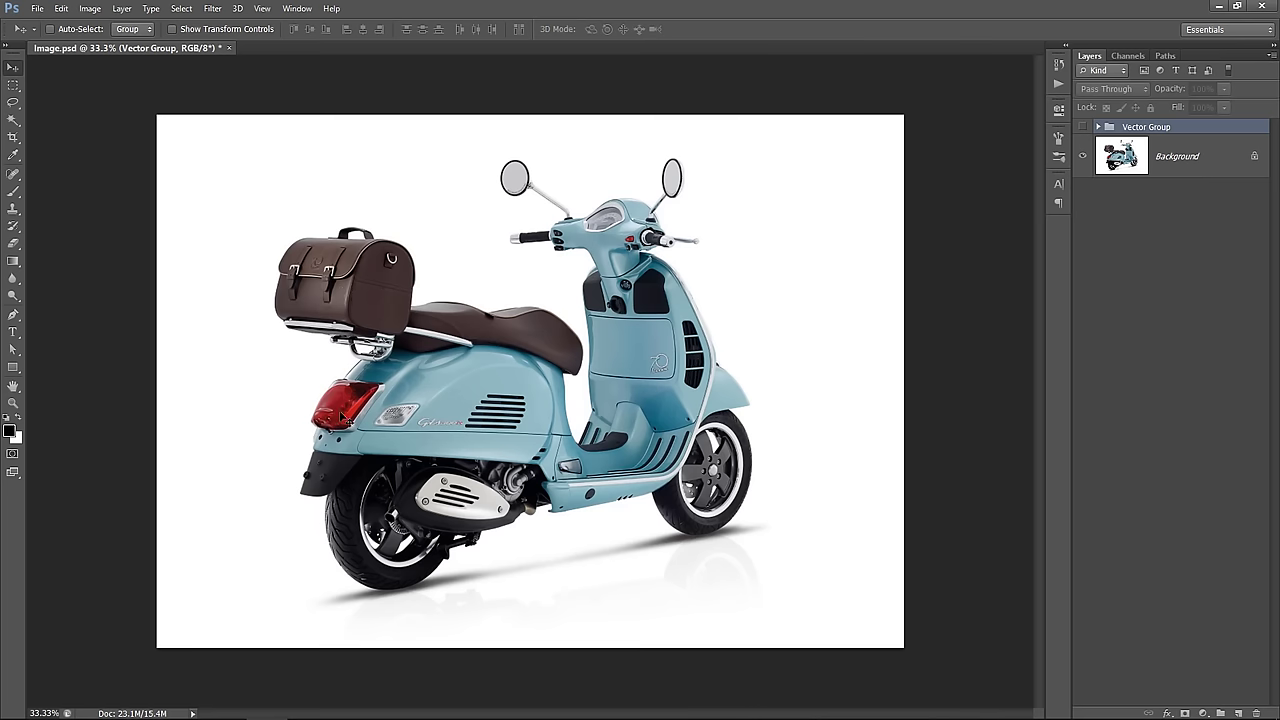
pyautogui.click(1082, 127)
pyautogui.click(1099, 127)
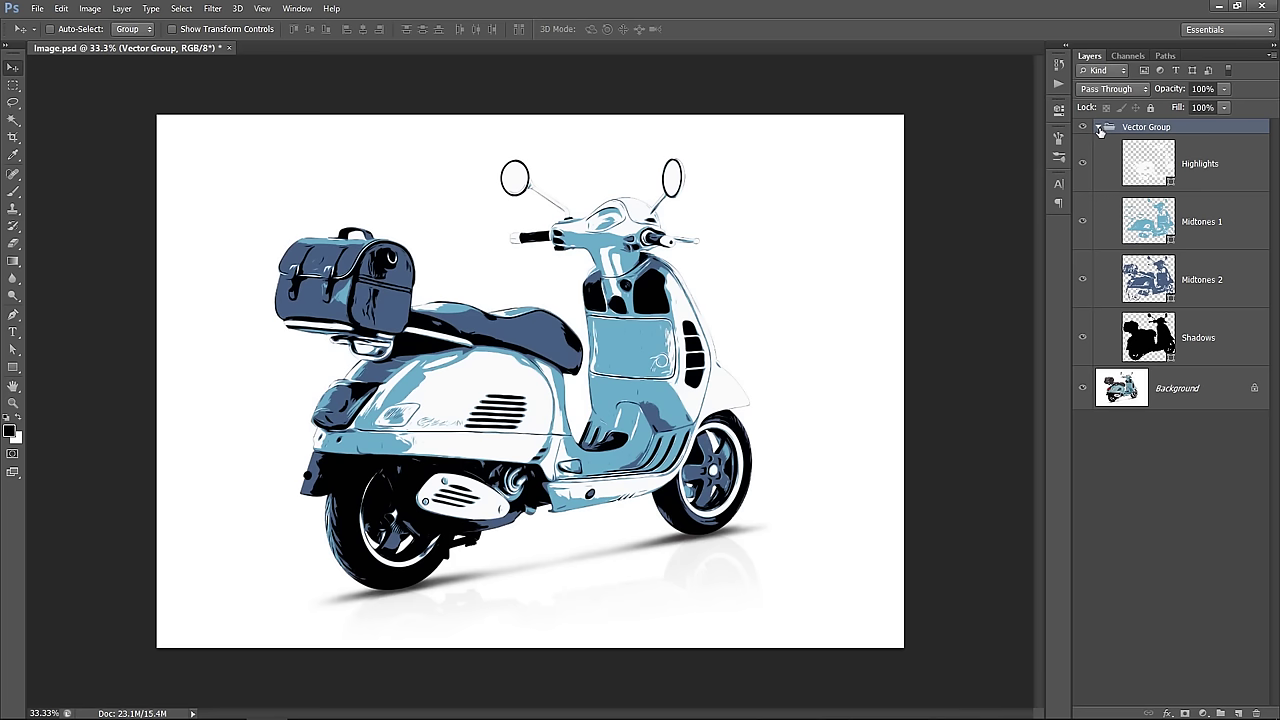
pyautogui.click(1238, 296)
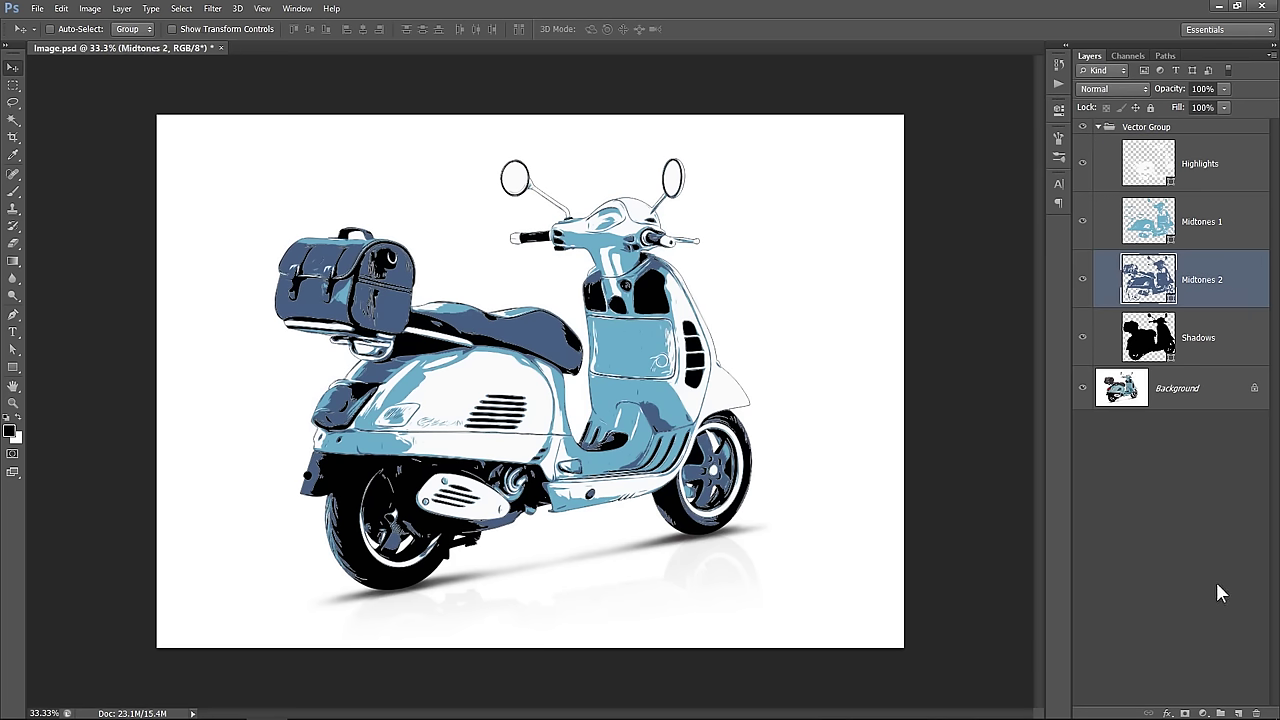
pyautogui.click(1238, 713)
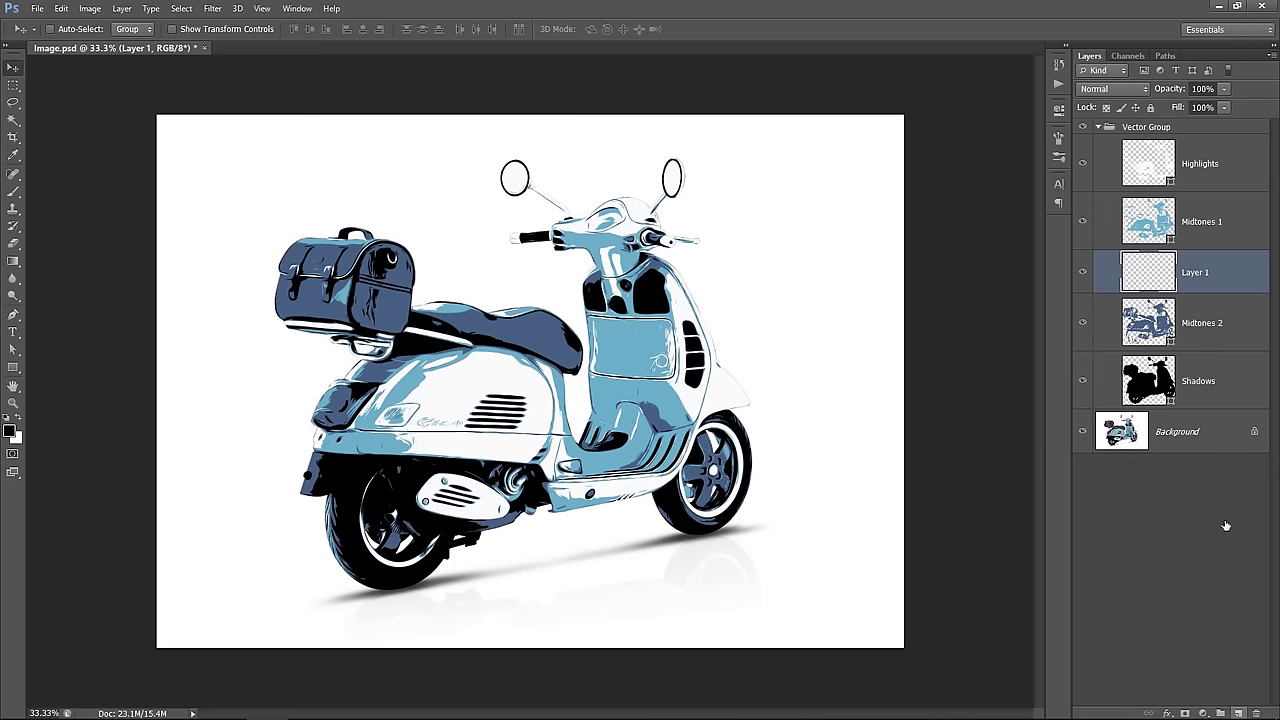
pyautogui.rightClick(1227, 275)
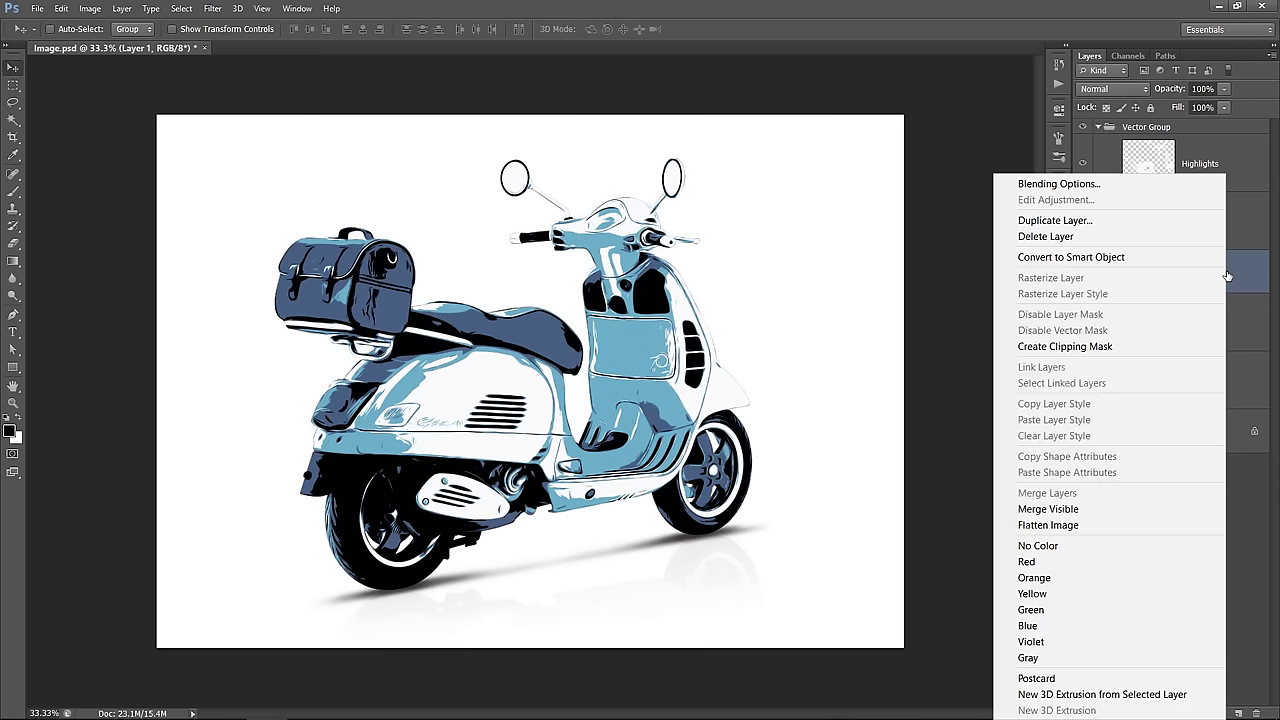
pyautogui.click(1132, 346)
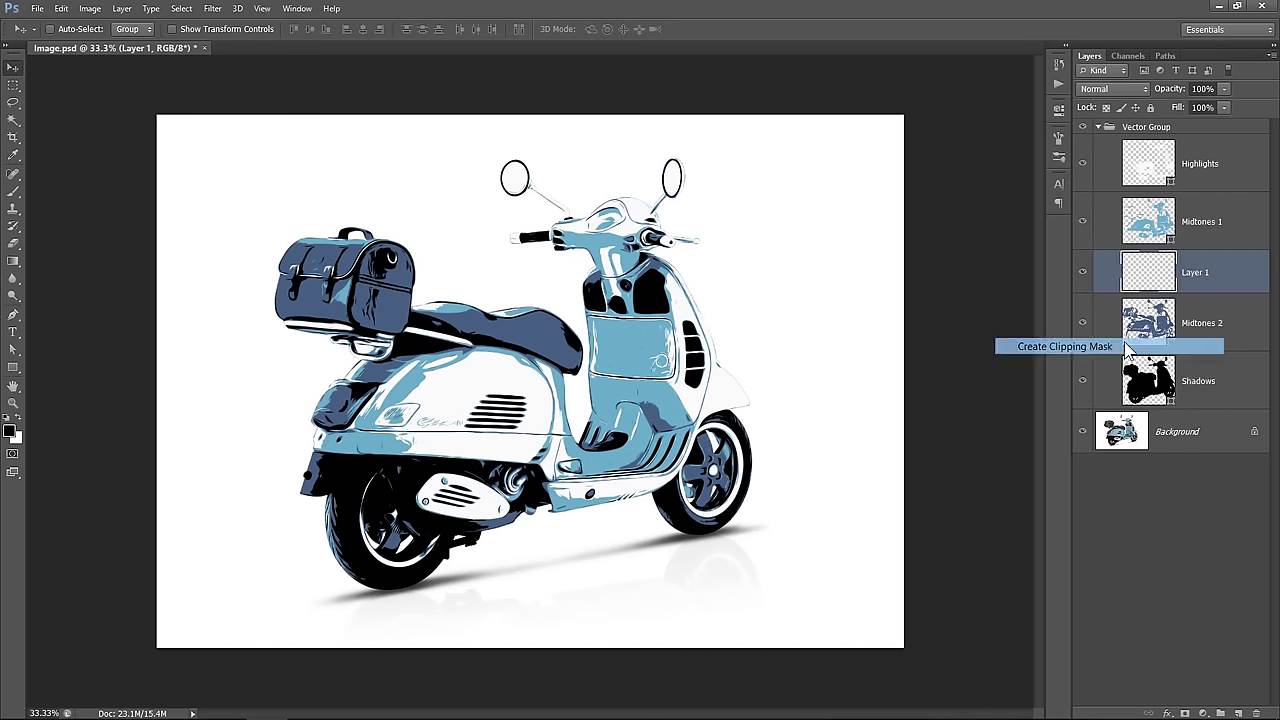
# Paint the bag and seat dark brown #332d26 with the Brush on Layer 1.
pyautogui.click(13, 193)
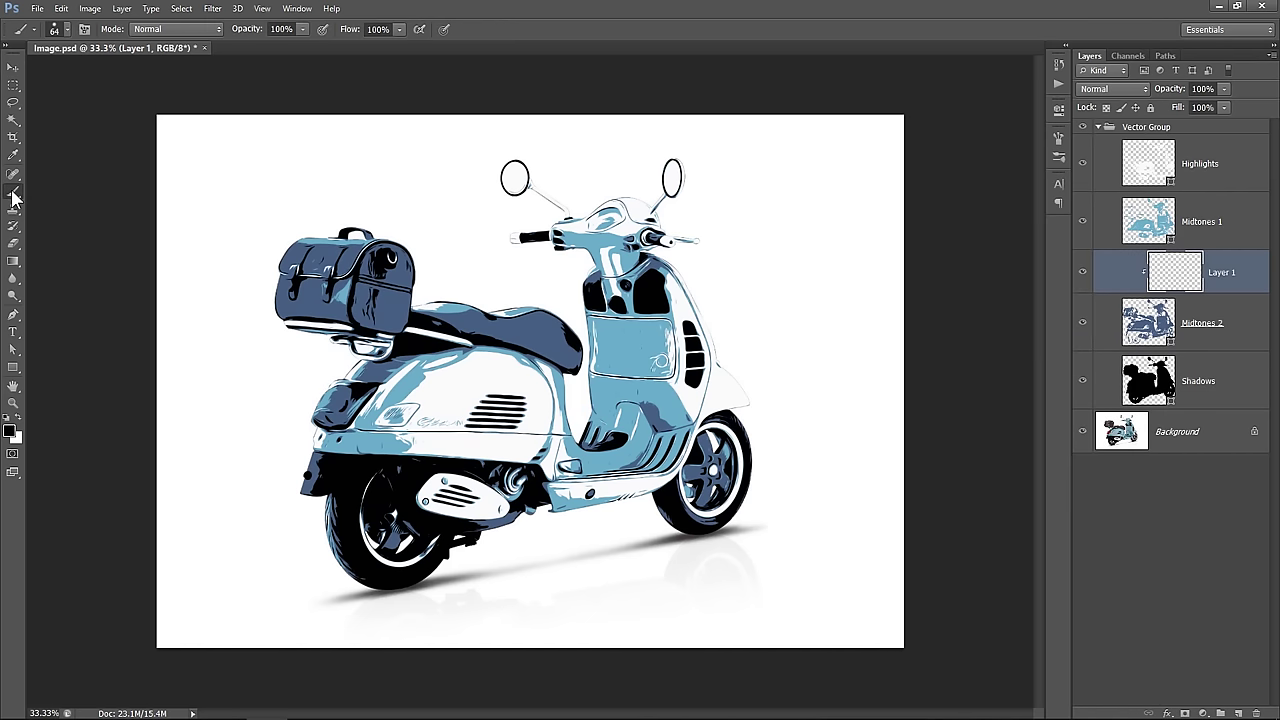
pyautogui.click(10, 432)
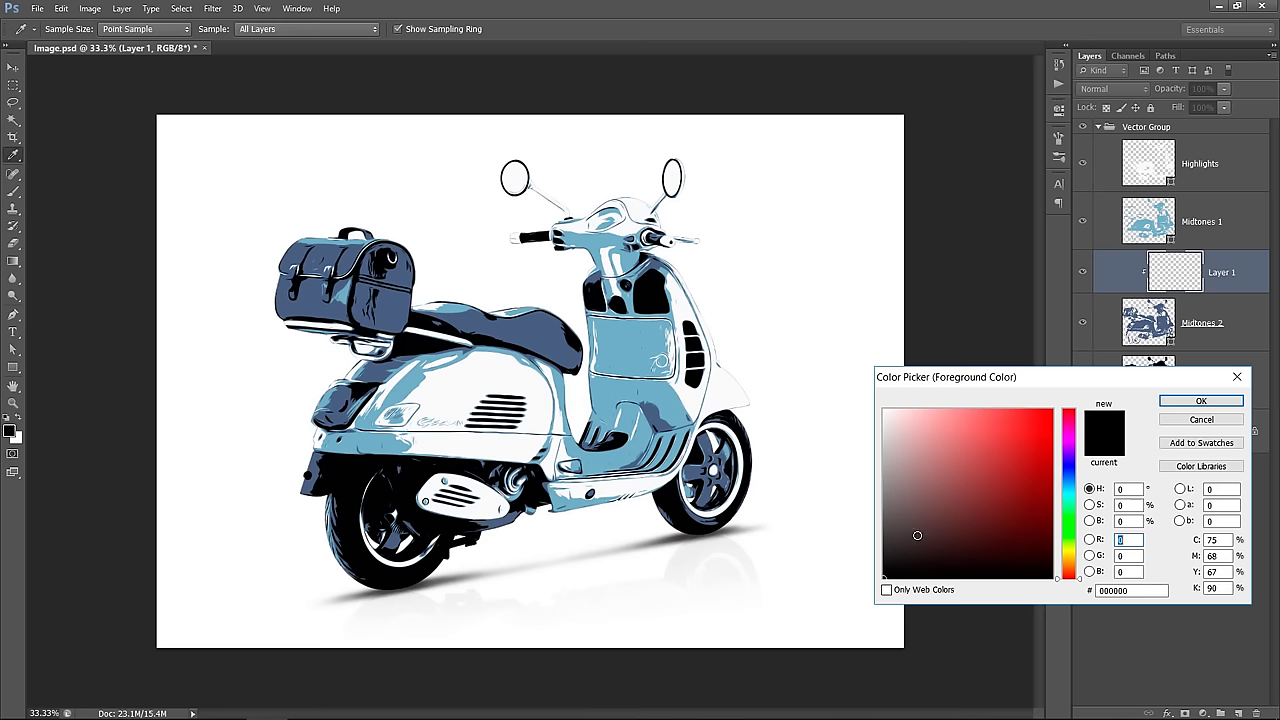
pyautogui.click(925, 544)
pyautogui.moveTo(1064, 551); pyautogui.dragTo(1073, 560)
pyautogui.click(1190, 401)
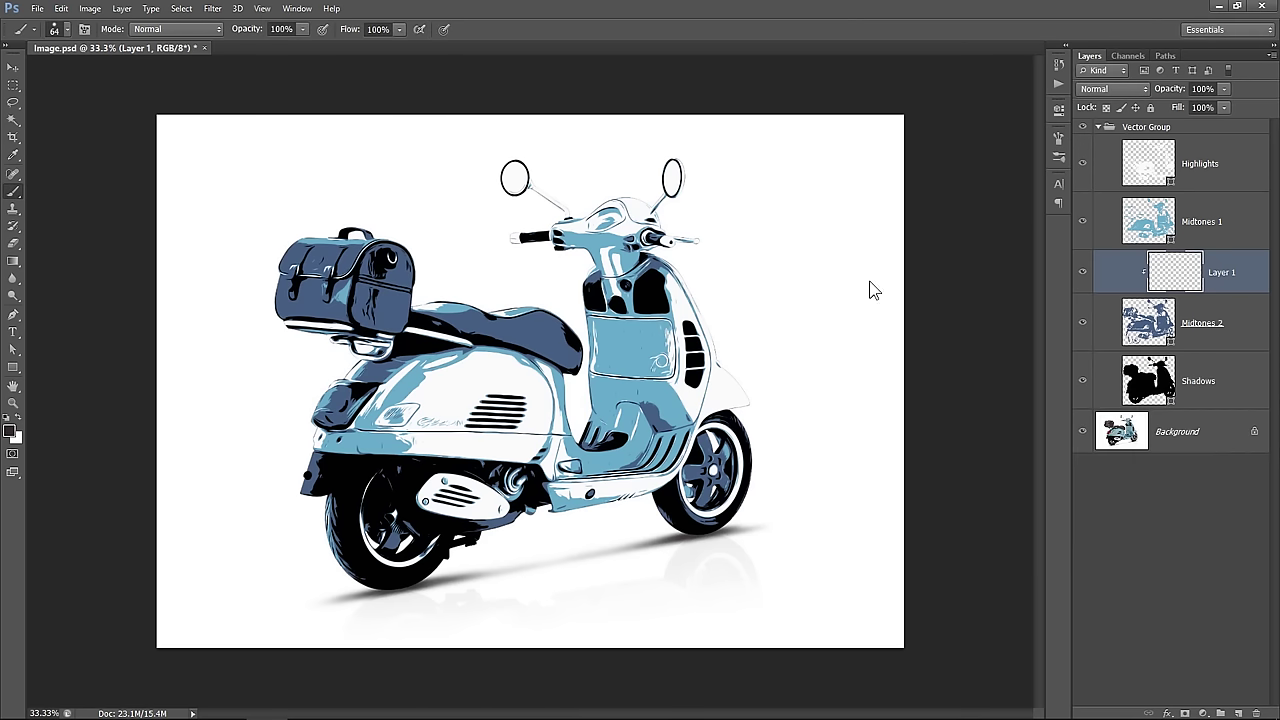
pyautogui.moveTo(371, 256)
pyautogui.mouseDown()
pyautogui.moveTo(360, 224)
pyautogui.moveTo(347, 240)
pyautogui.moveTo(363, 260)
pyautogui.moveTo(319, 280)
pyautogui.moveTo(339, 281)
pyautogui.moveTo(312, 268)
pyautogui.moveTo(281, 307)
pyautogui.moveTo(308, 298)
pyautogui.moveTo(312, 321)
pyautogui.moveTo(371, 288)
pyautogui.moveTo(359, 297)
pyautogui.moveTo(404, 242)
pyautogui.moveTo(388, 327)
pyautogui.moveTo(321, 296)
pyautogui.moveTo(551, 320)
pyautogui.moveTo(533, 324)
pyautogui.moveTo(575, 356)
pyautogui.moveTo(440, 323)
pyautogui.moveTo(568, 348)
pyautogui.mouseUp()
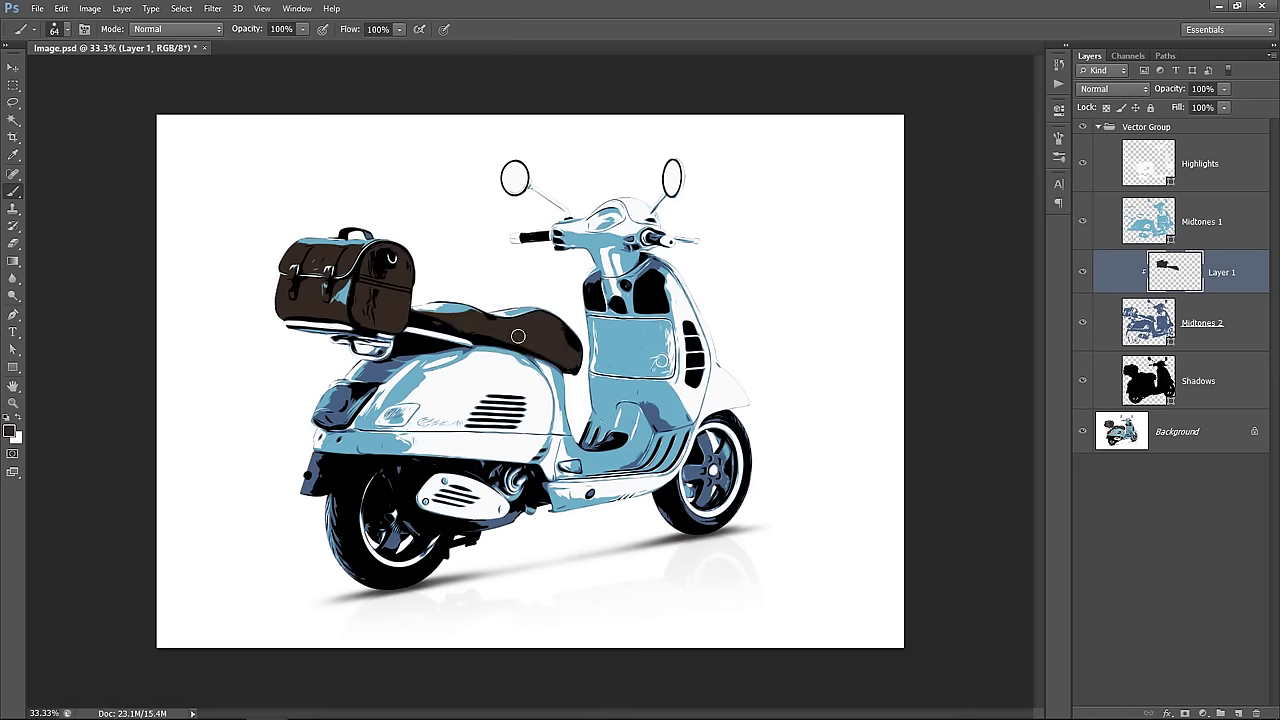
# Add a new Layer 2 above Midtones 1 and clip it to Midtones 1.
pyautogui.click(1250, 218)
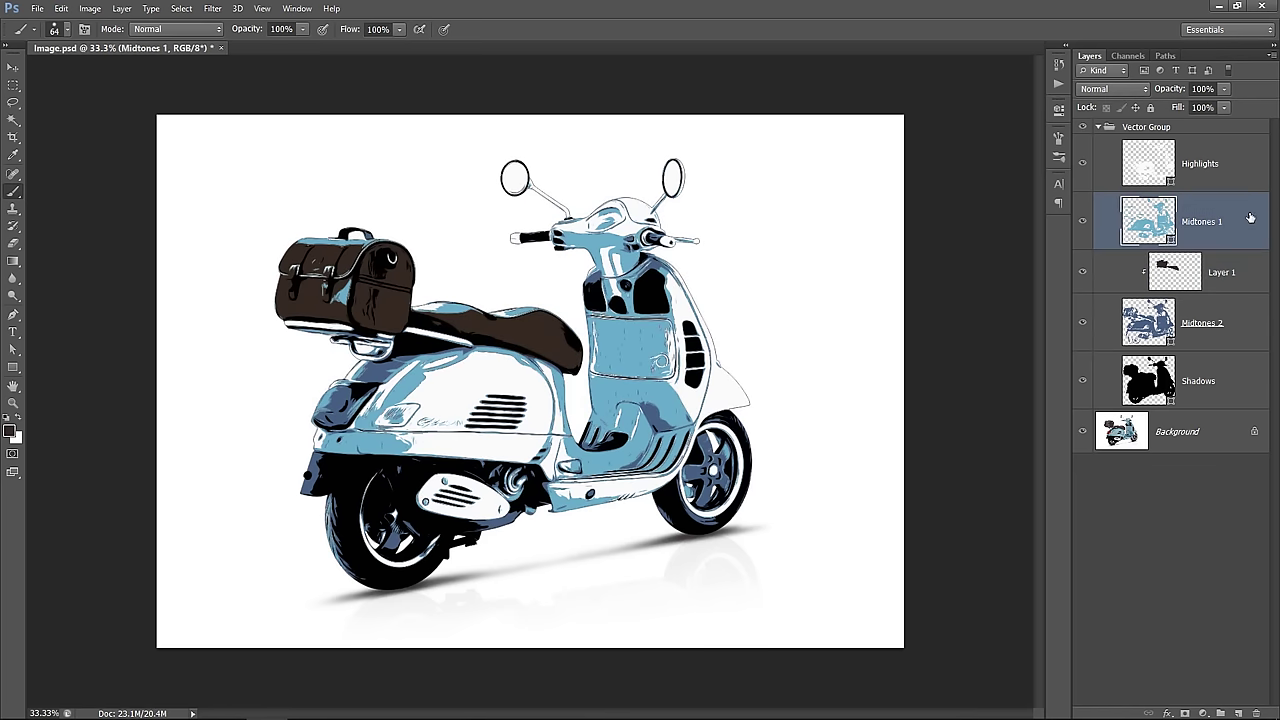
pyautogui.click(1238, 713)
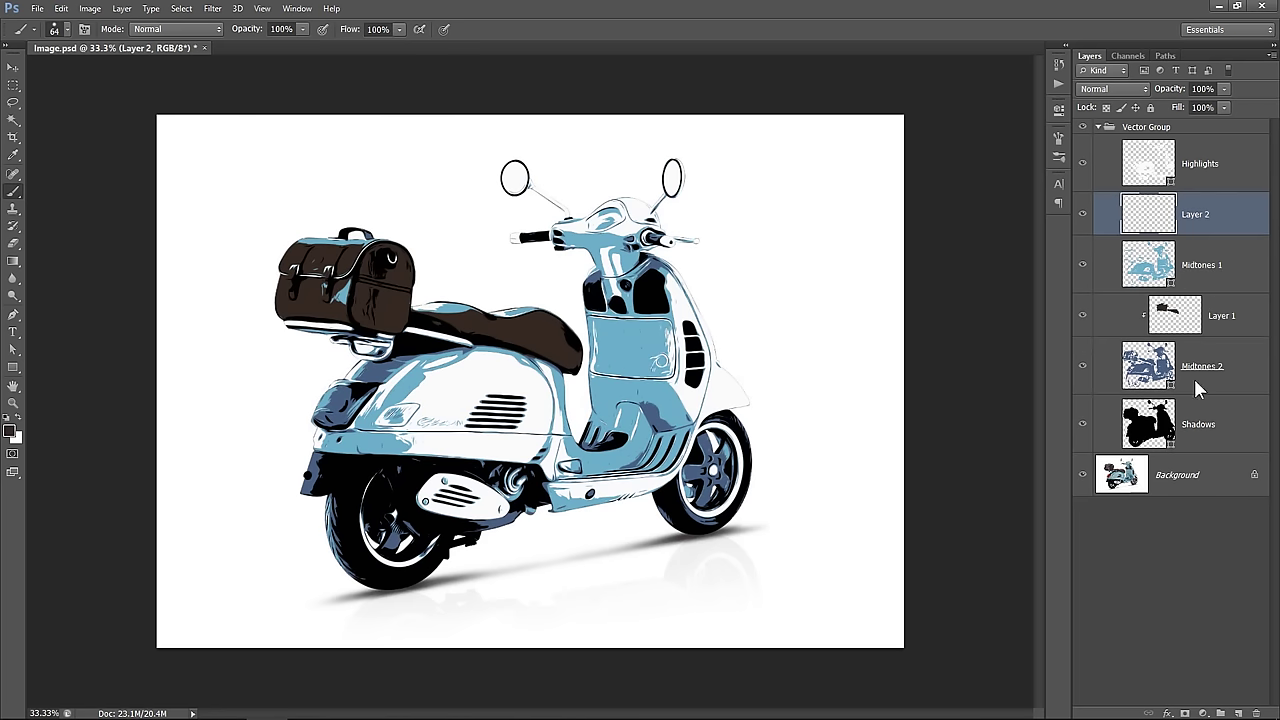
pyautogui.rightClick(1217, 217)
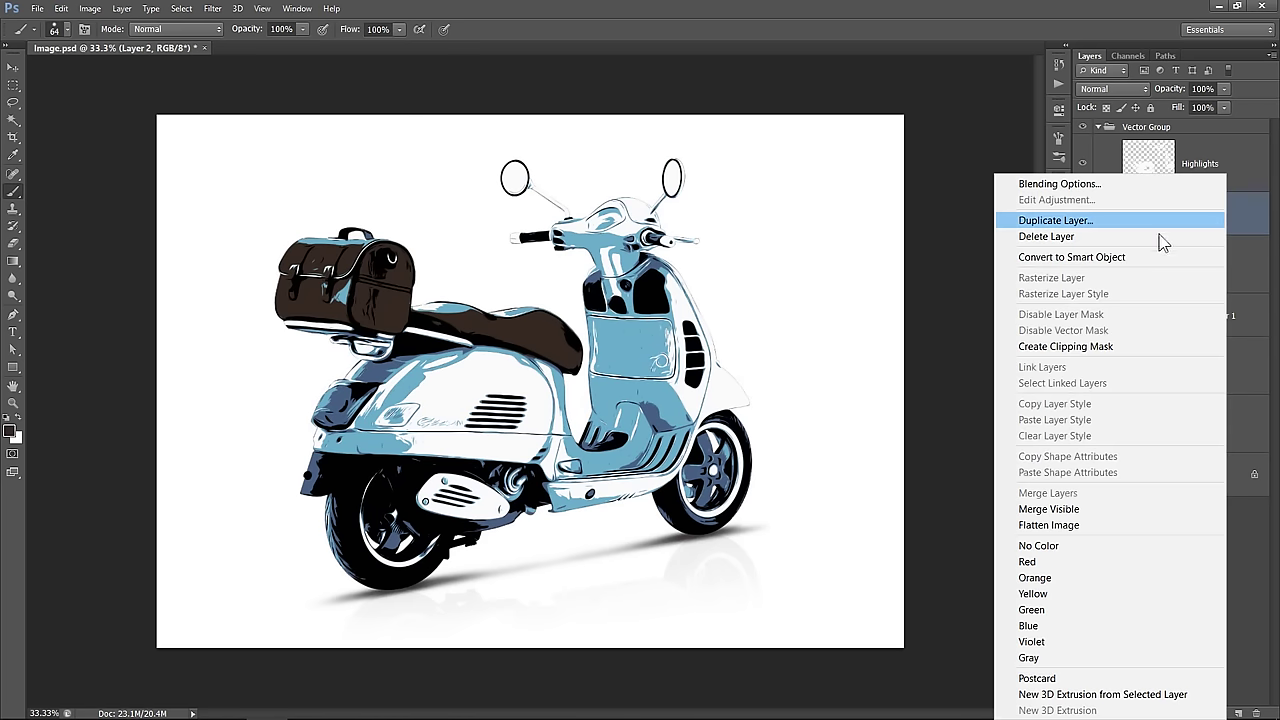
pyautogui.click(1081, 346)
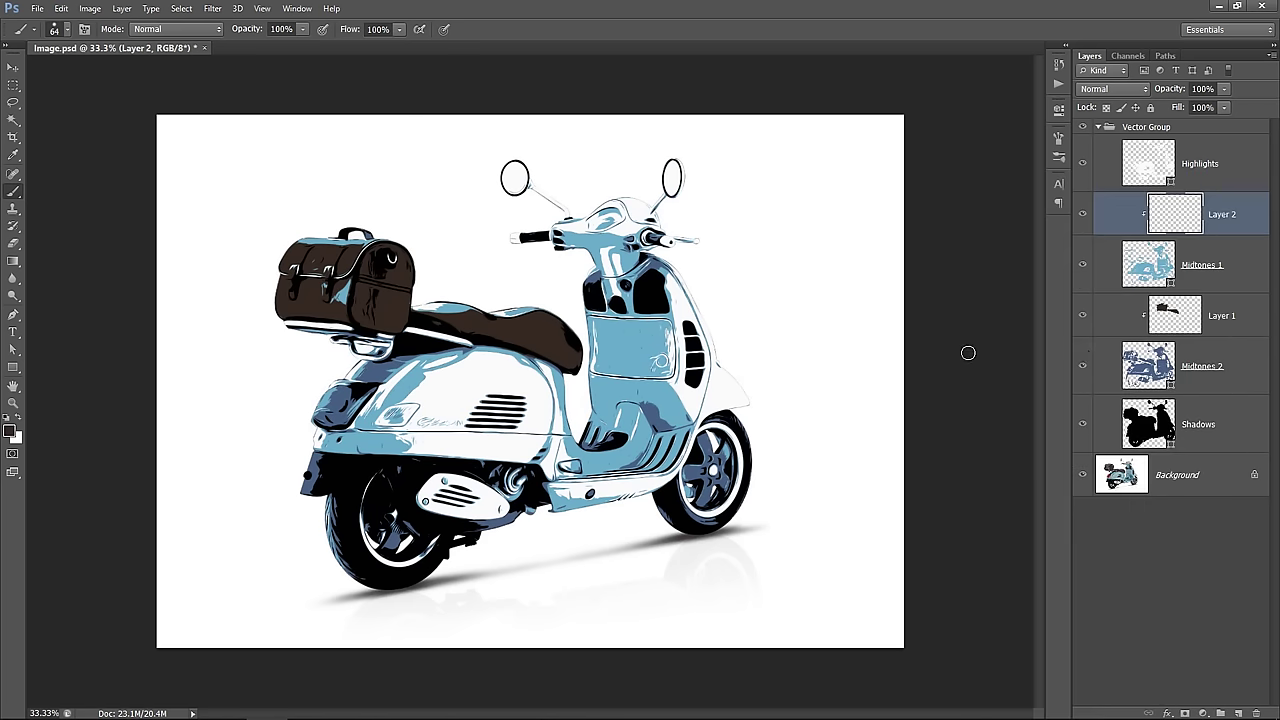
# Set the foreground to lighter brown #584d40 and paint midtones over the bag and seat.
pyautogui.click(10, 430)
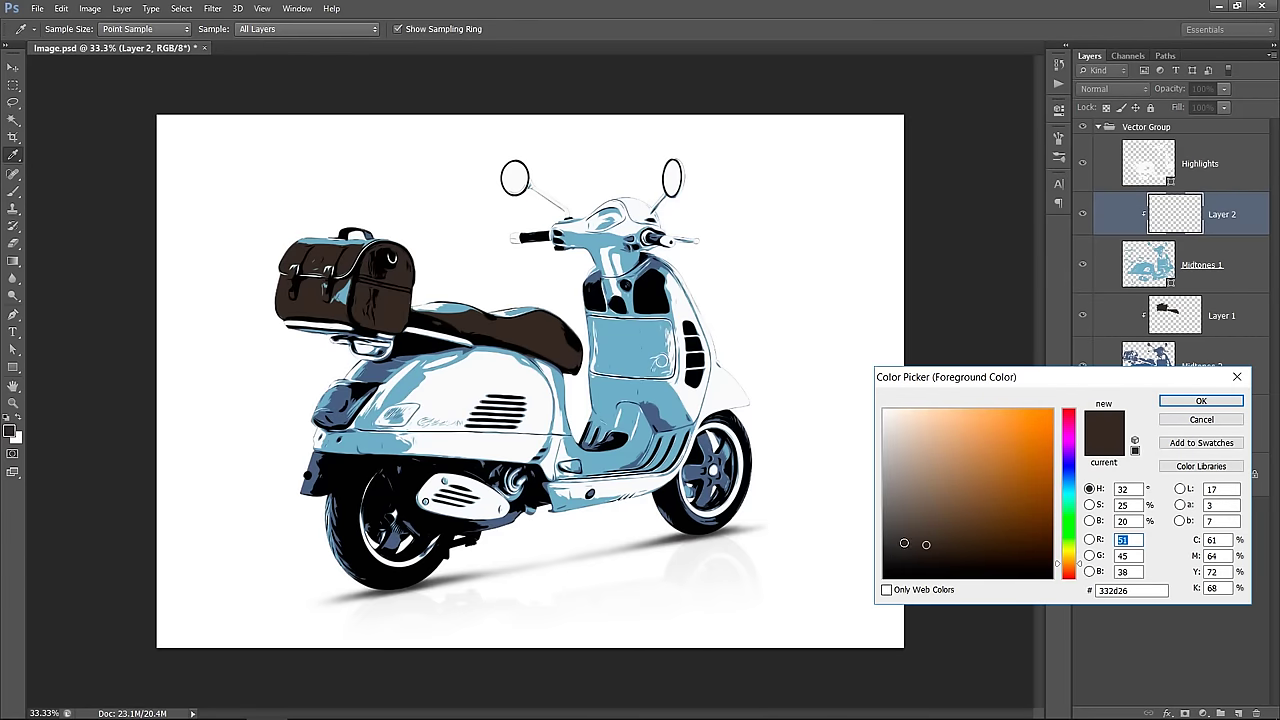
pyautogui.moveTo(931, 548); pyautogui.dragTo(928, 520)
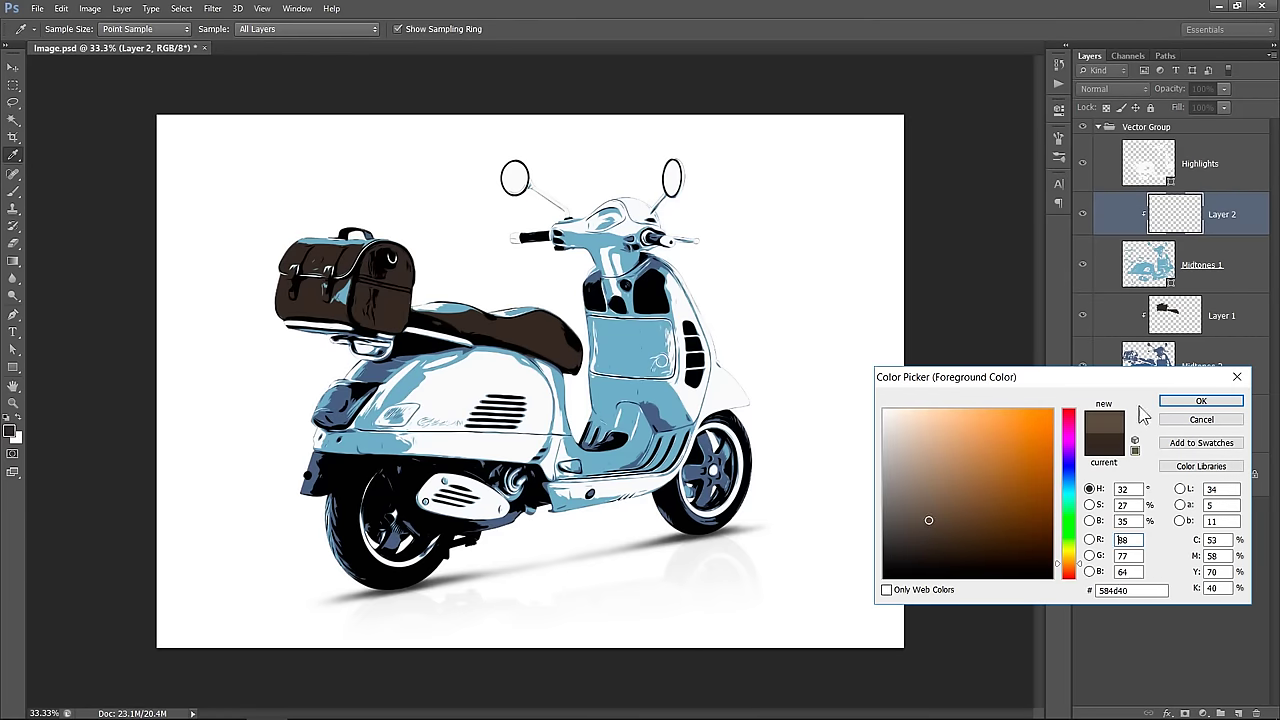
pyautogui.click(1195, 401)
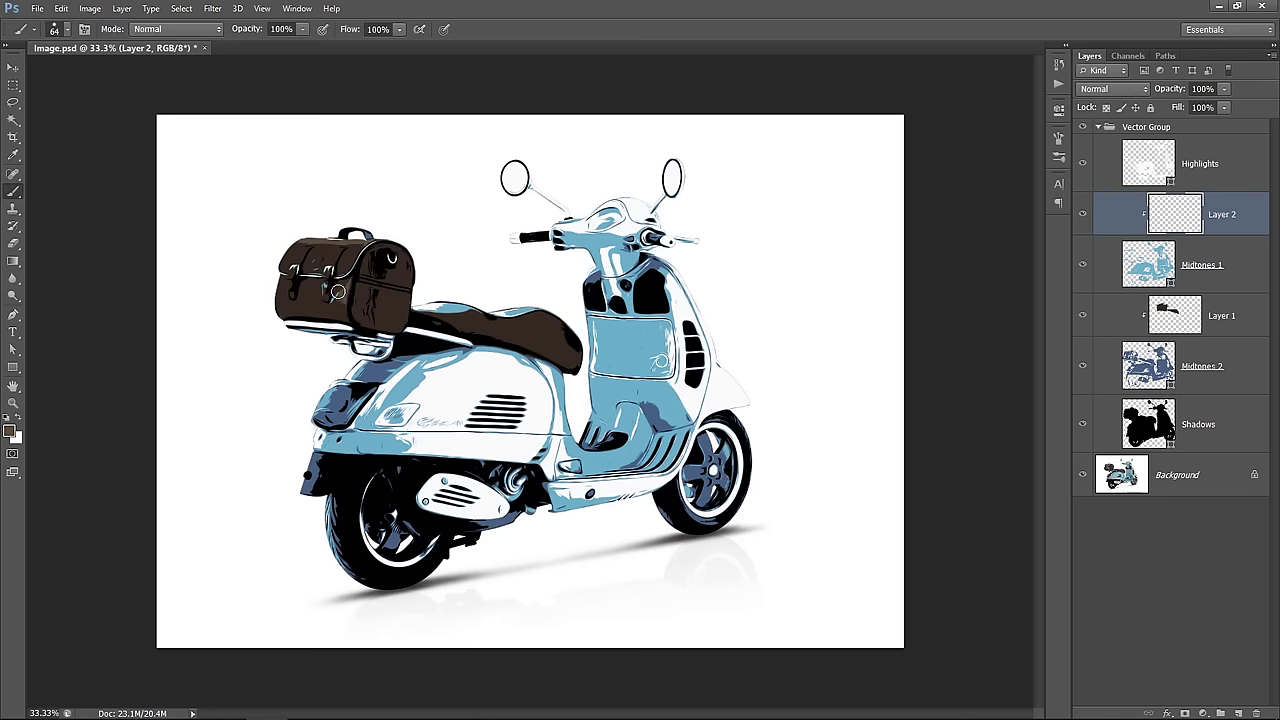
pyautogui.moveTo(418, 299); pyautogui.dragTo(483, 305)
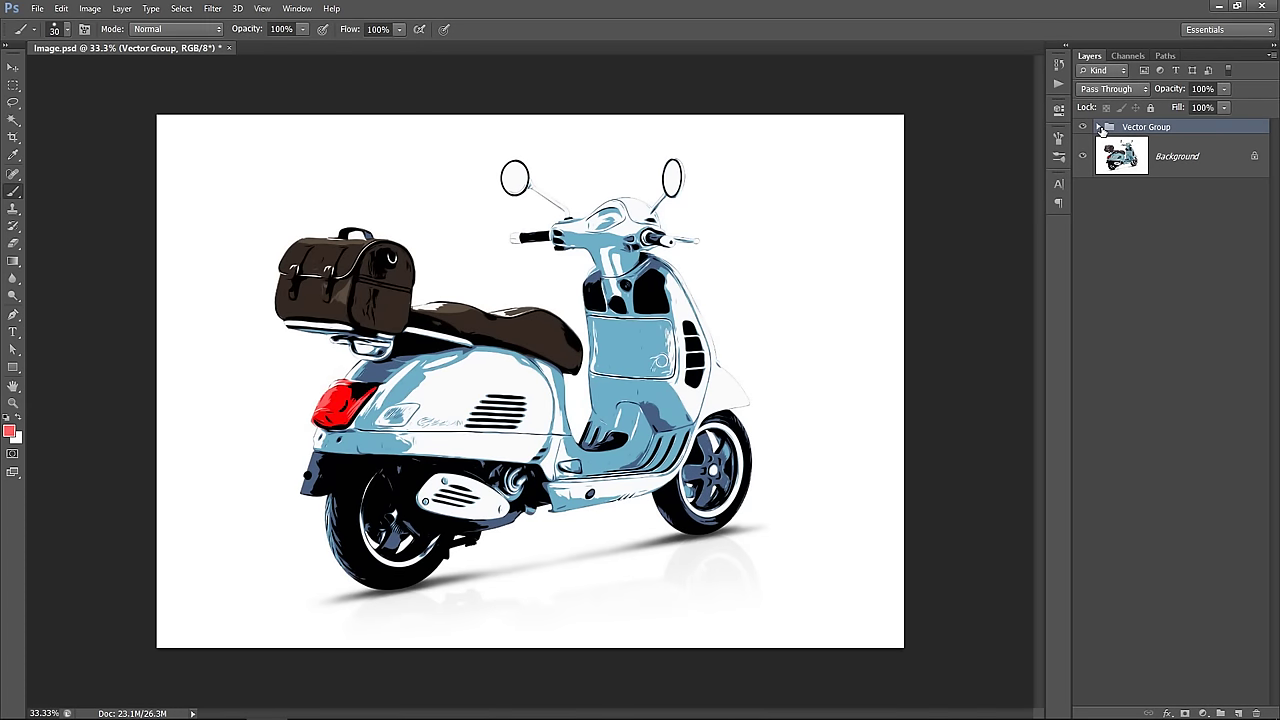
# Give the Shadows layer an 8 px black Stroke positioned Outside to outline the scooter.
pyautogui.click(1098, 127)
pyautogui.doubleClick(1243, 426)
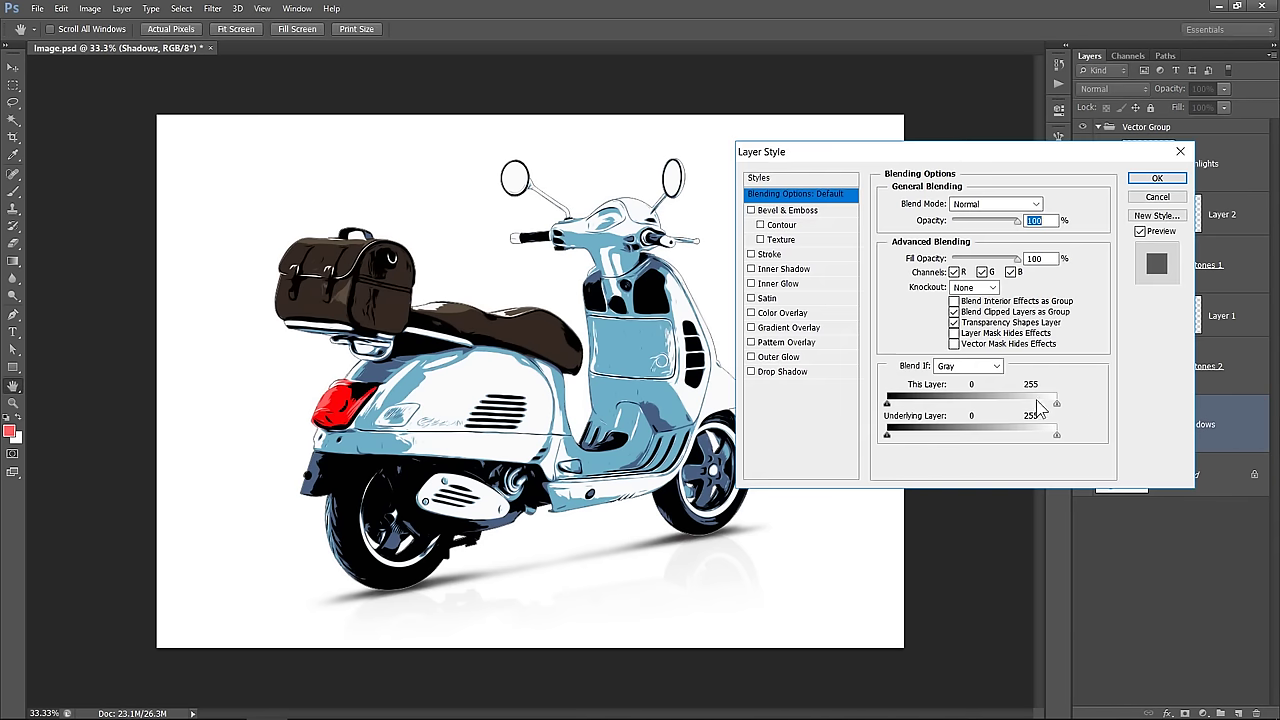
pyautogui.click(769, 255)
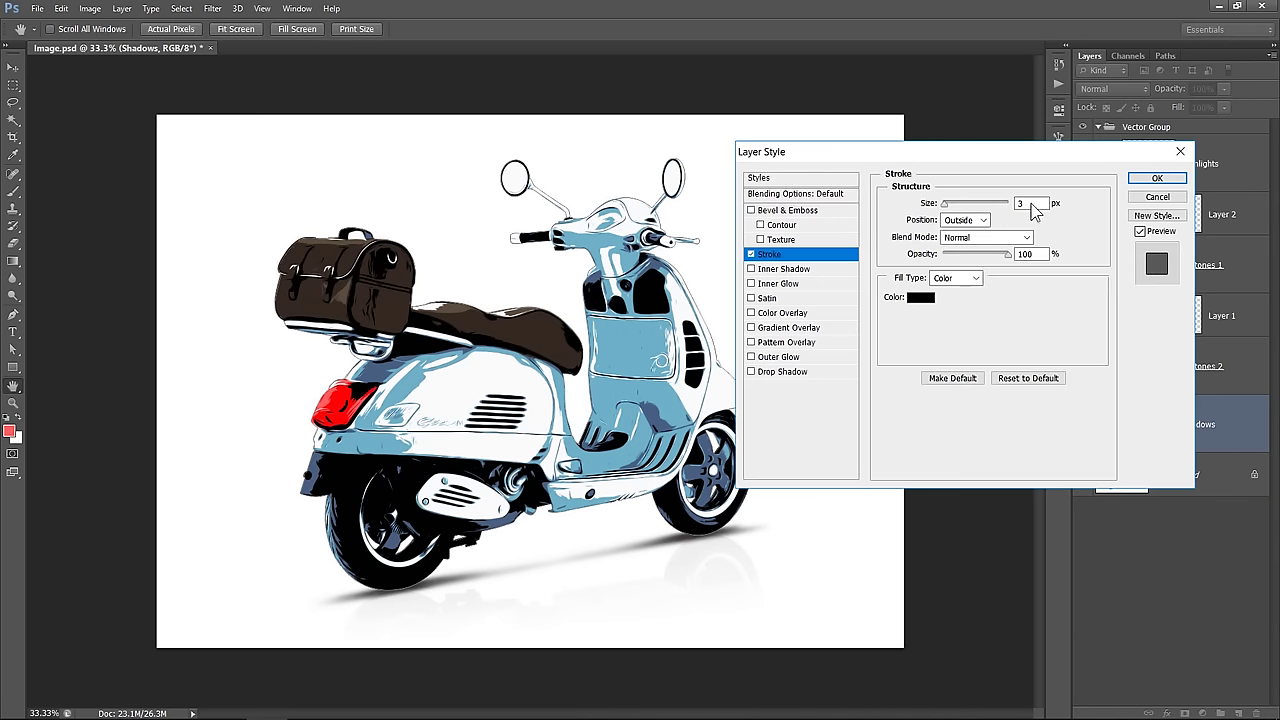
pyautogui.press('Up')
pyautogui.press('Up')
pyautogui.press('Up')
pyautogui.press('Up')
pyautogui.press('Up')
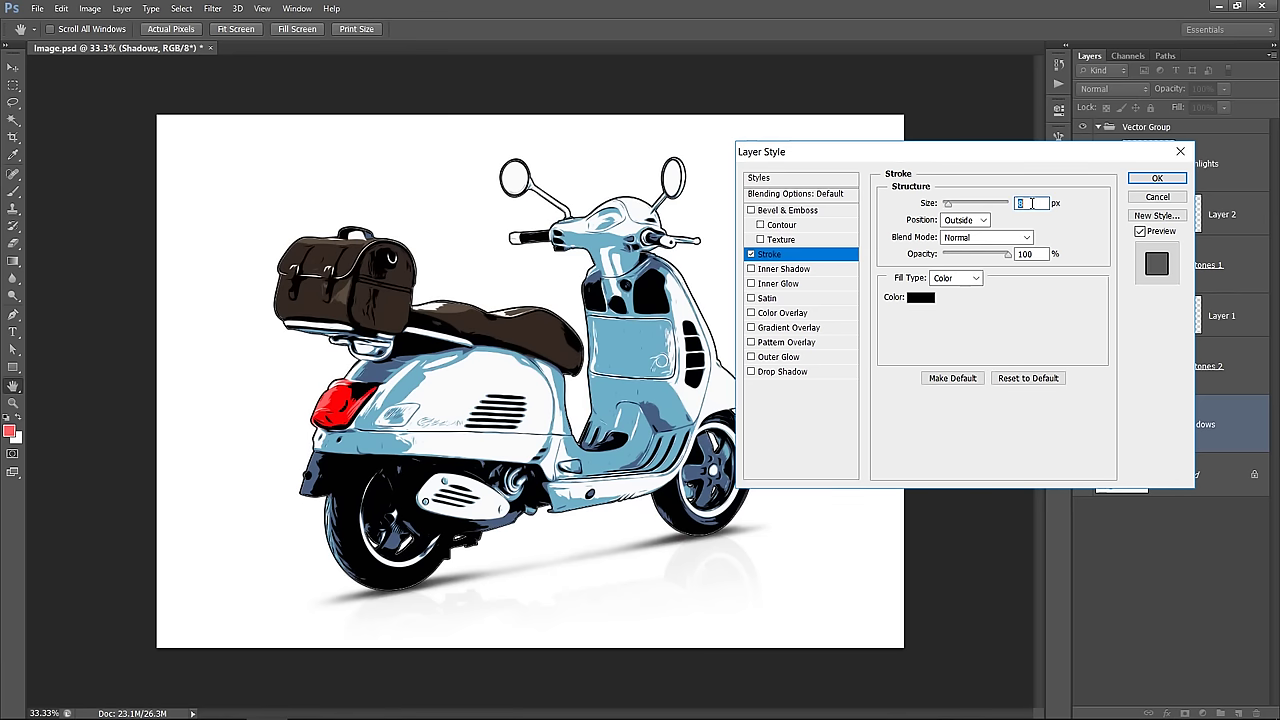
pyautogui.click(963, 219)
pyautogui.click(960, 231)
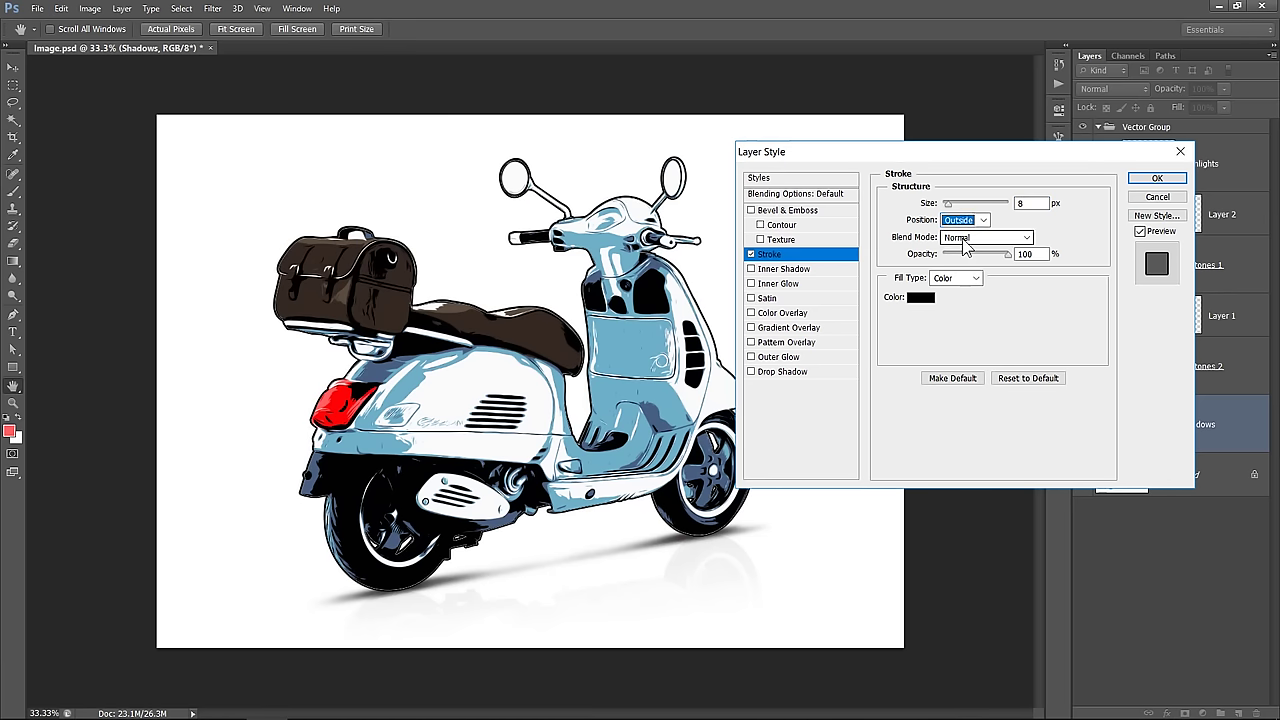
pyautogui.click(1020, 204)
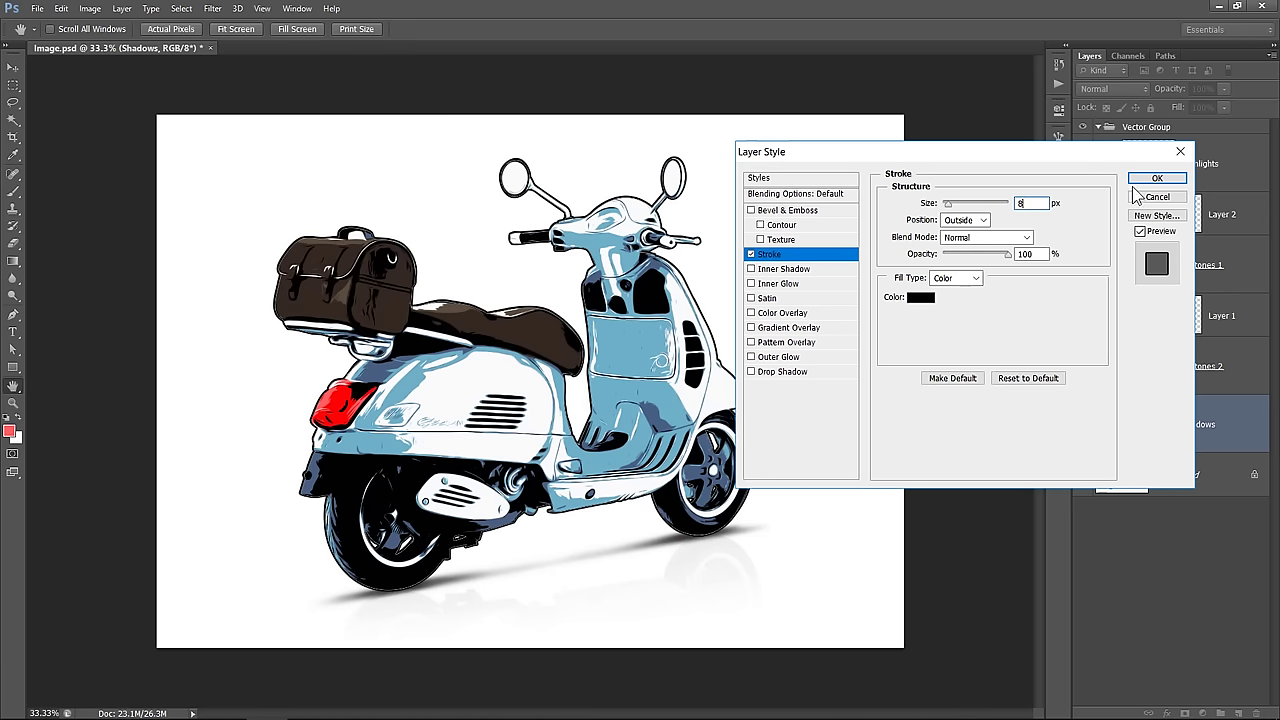
pyautogui.click(1157, 178)
pyautogui.click(1135, 573)
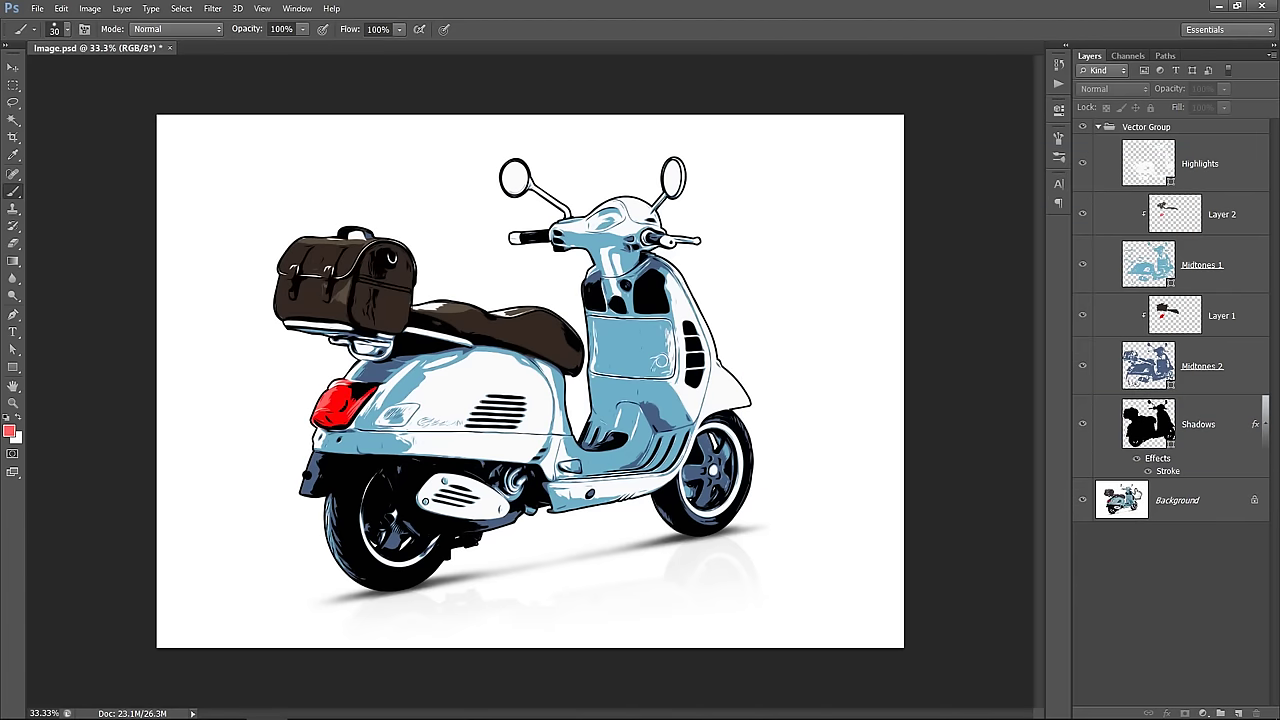
# Scale up the Vector Group with Free Transform and hide the white Background layer.
pyautogui.click(1101, 127)
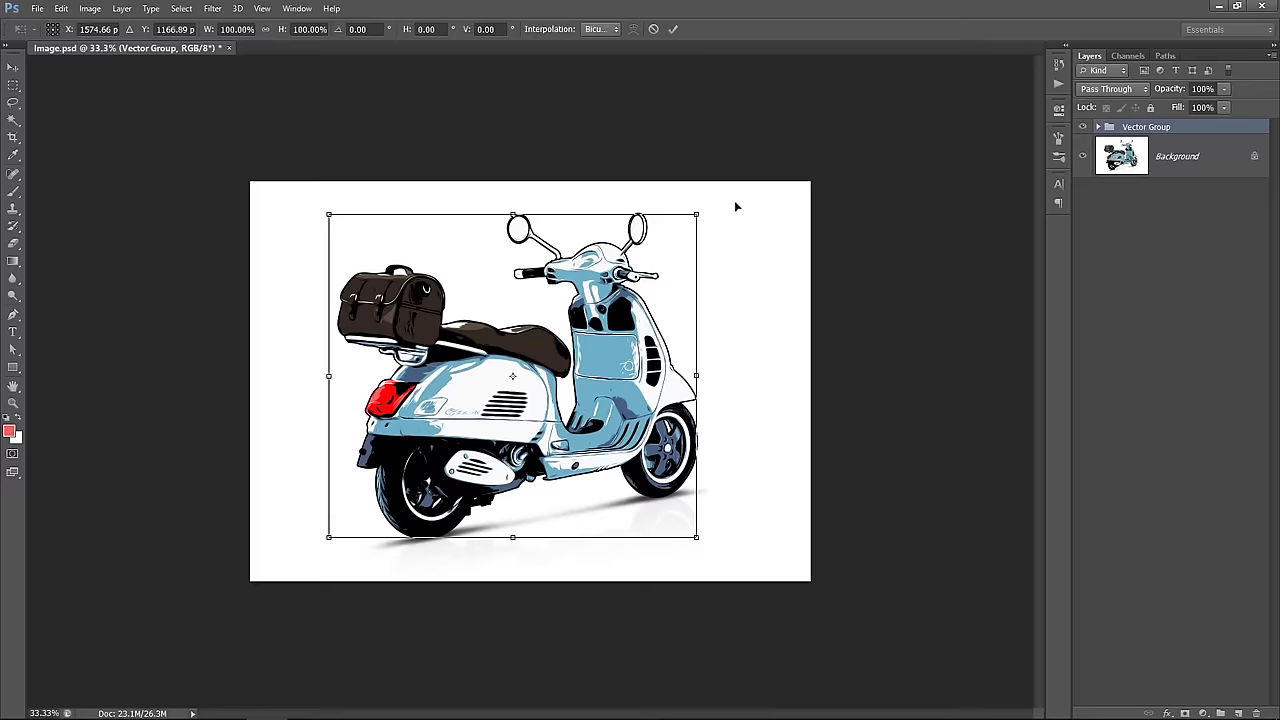
pyautogui.hotkey('ctrl', '-')
pyautogui.moveTo(717, 246); pyautogui.dragTo(963, 151)
pyautogui.press('Return')
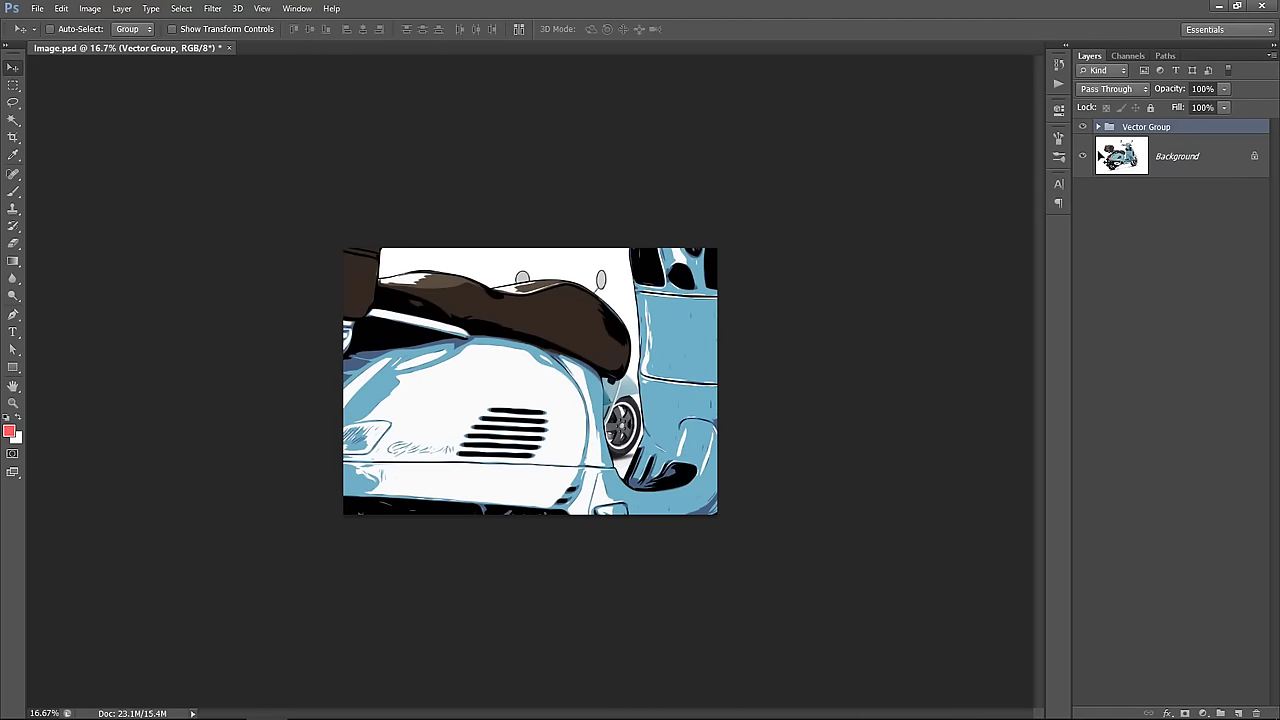
pyautogui.click(1082, 156)
# Zoom in to about 95% and pan to the seat and side panel to inspect edge crispness.
pyautogui.scroll(5, 612, 400)
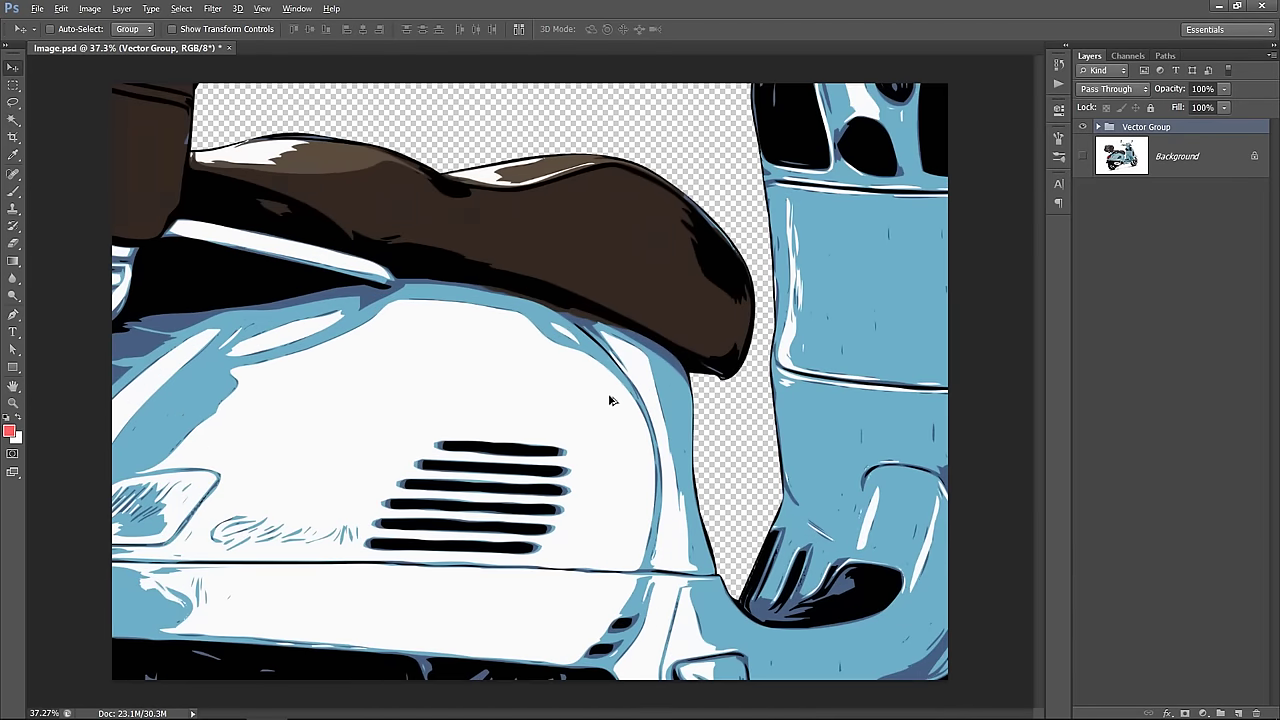
pyautogui.scroll(3, 612, 400)
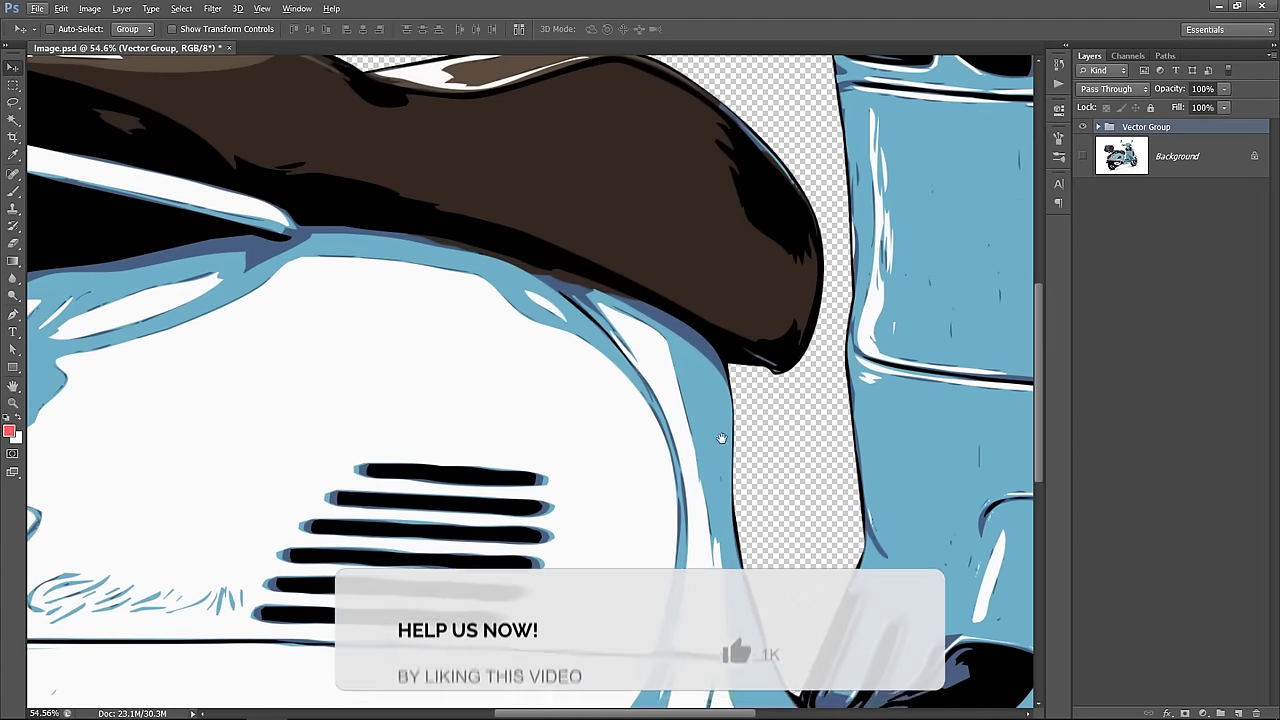
pyautogui.scroll(2, 690, 427)
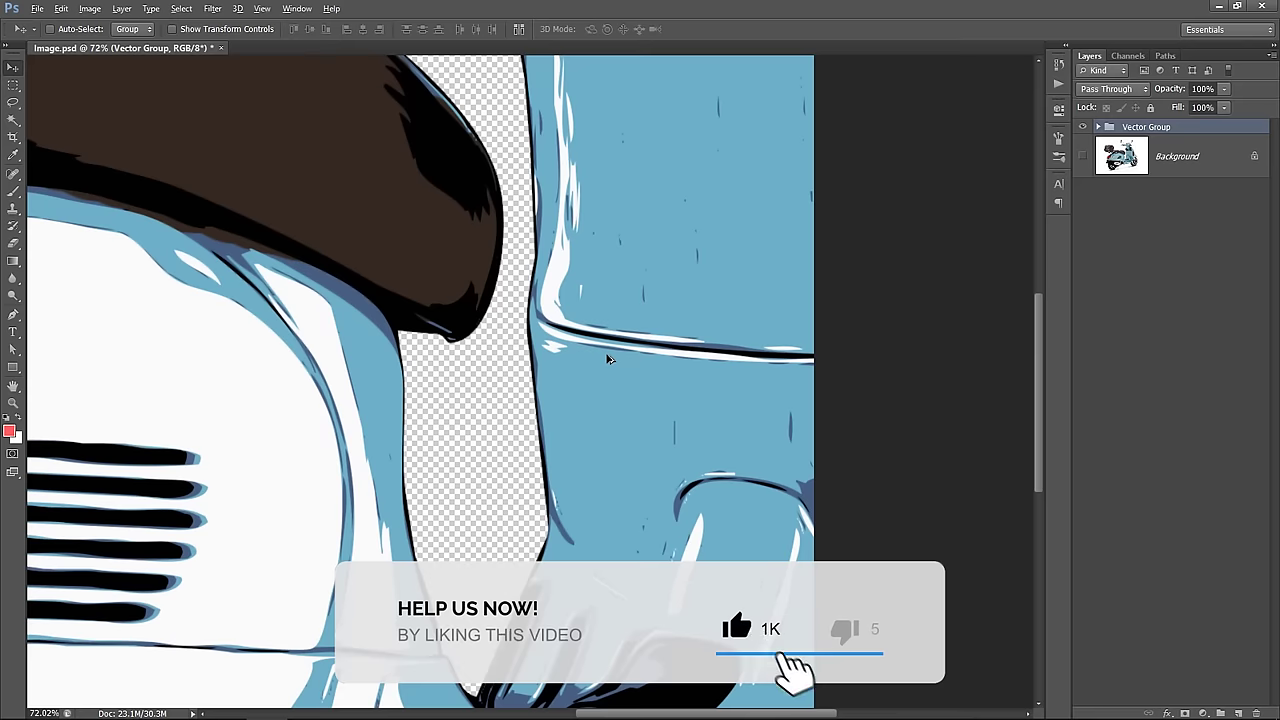
pyautogui.scroll(3, 607, 358)
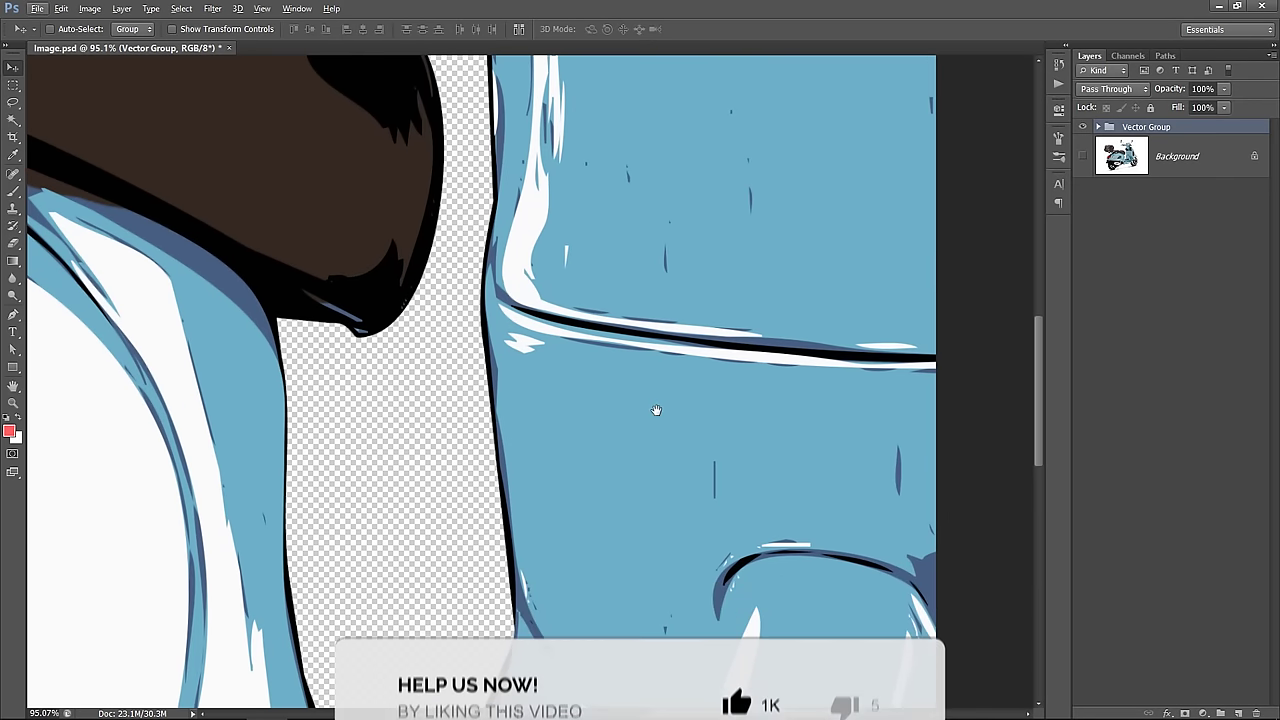
pyautogui.moveTo(657, 403); pyautogui.dragTo(363, 607)
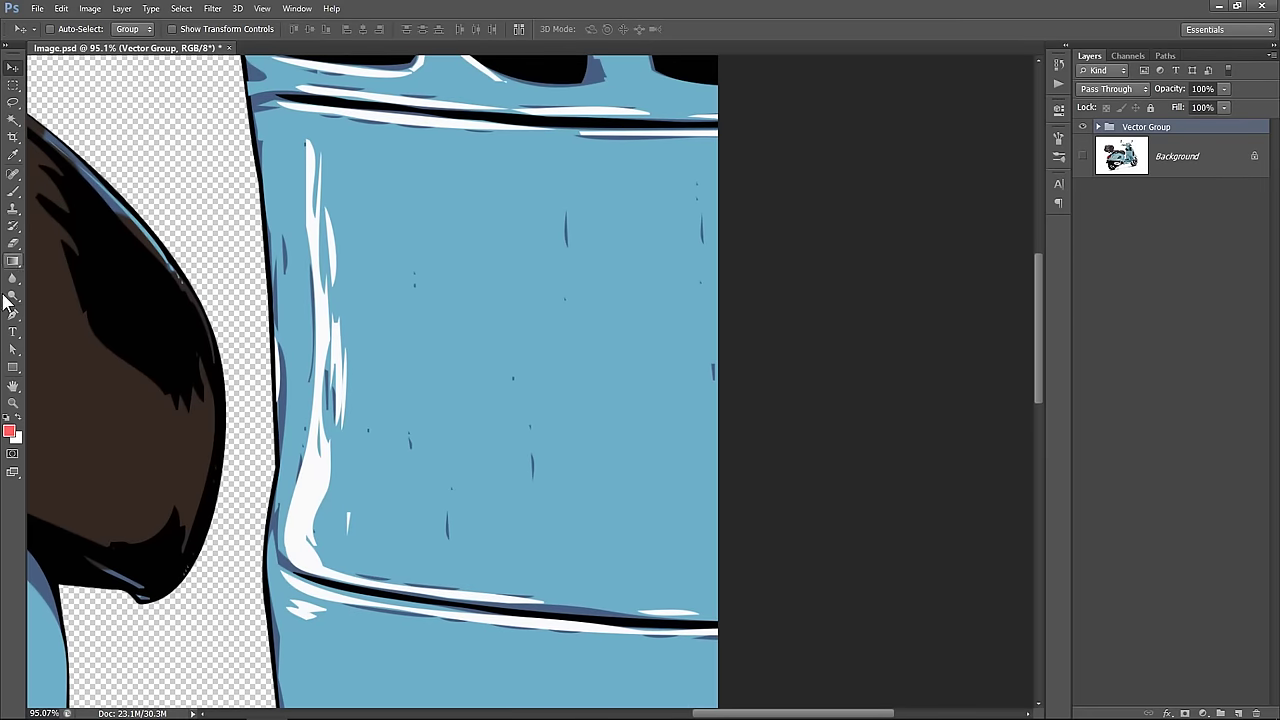
# Select the Highlights layer with the Path Selection tool to show its paths.
pyautogui.click(12, 349)
pyautogui.click(1098, 127)
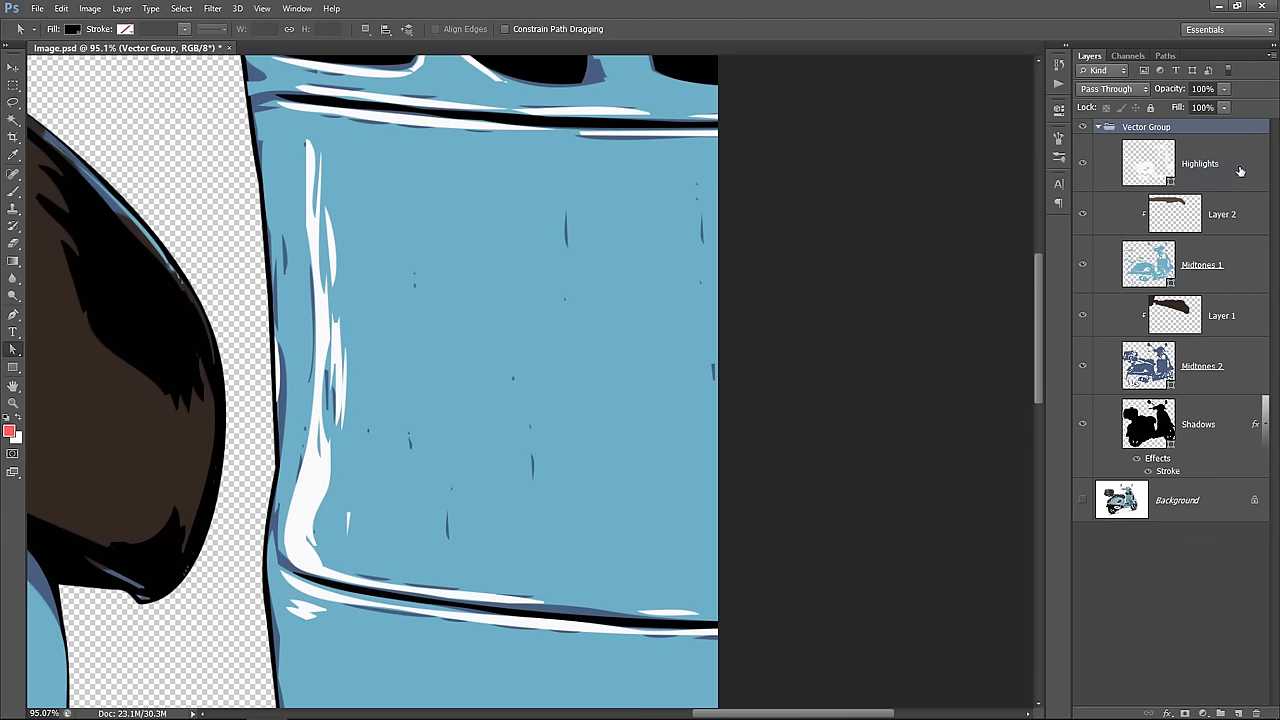
pyautogui.click(1200, 163)
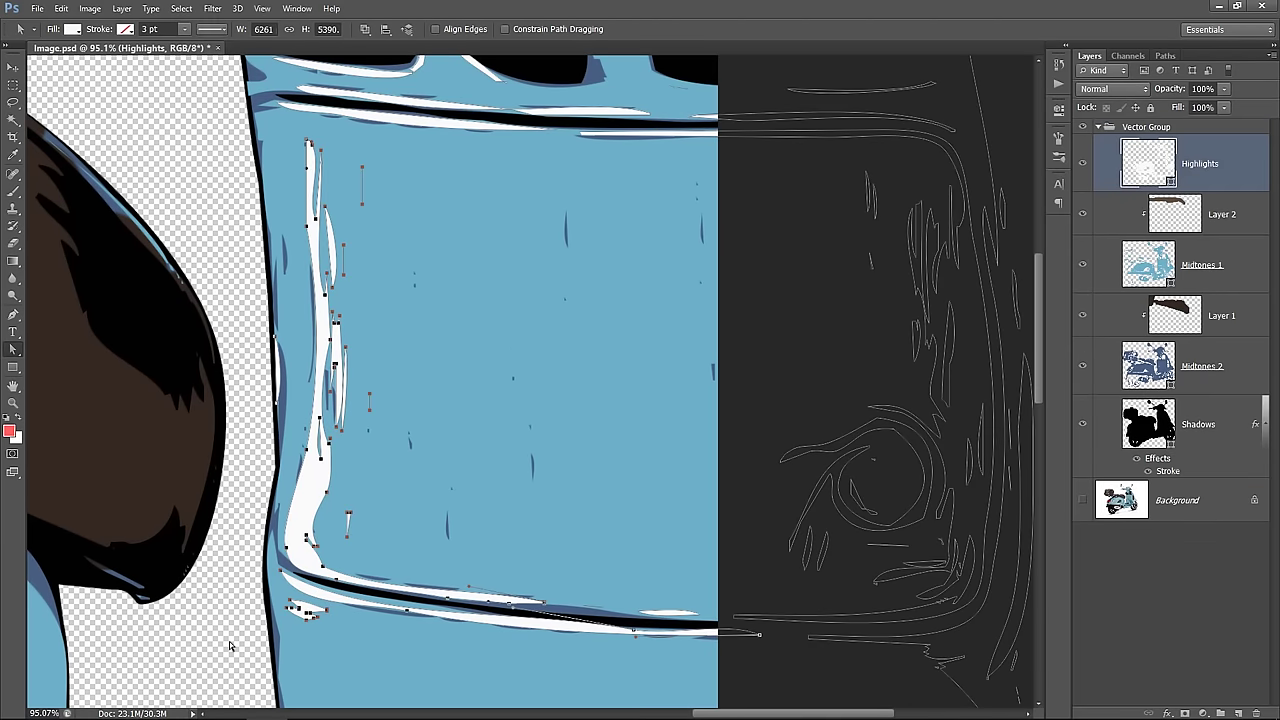